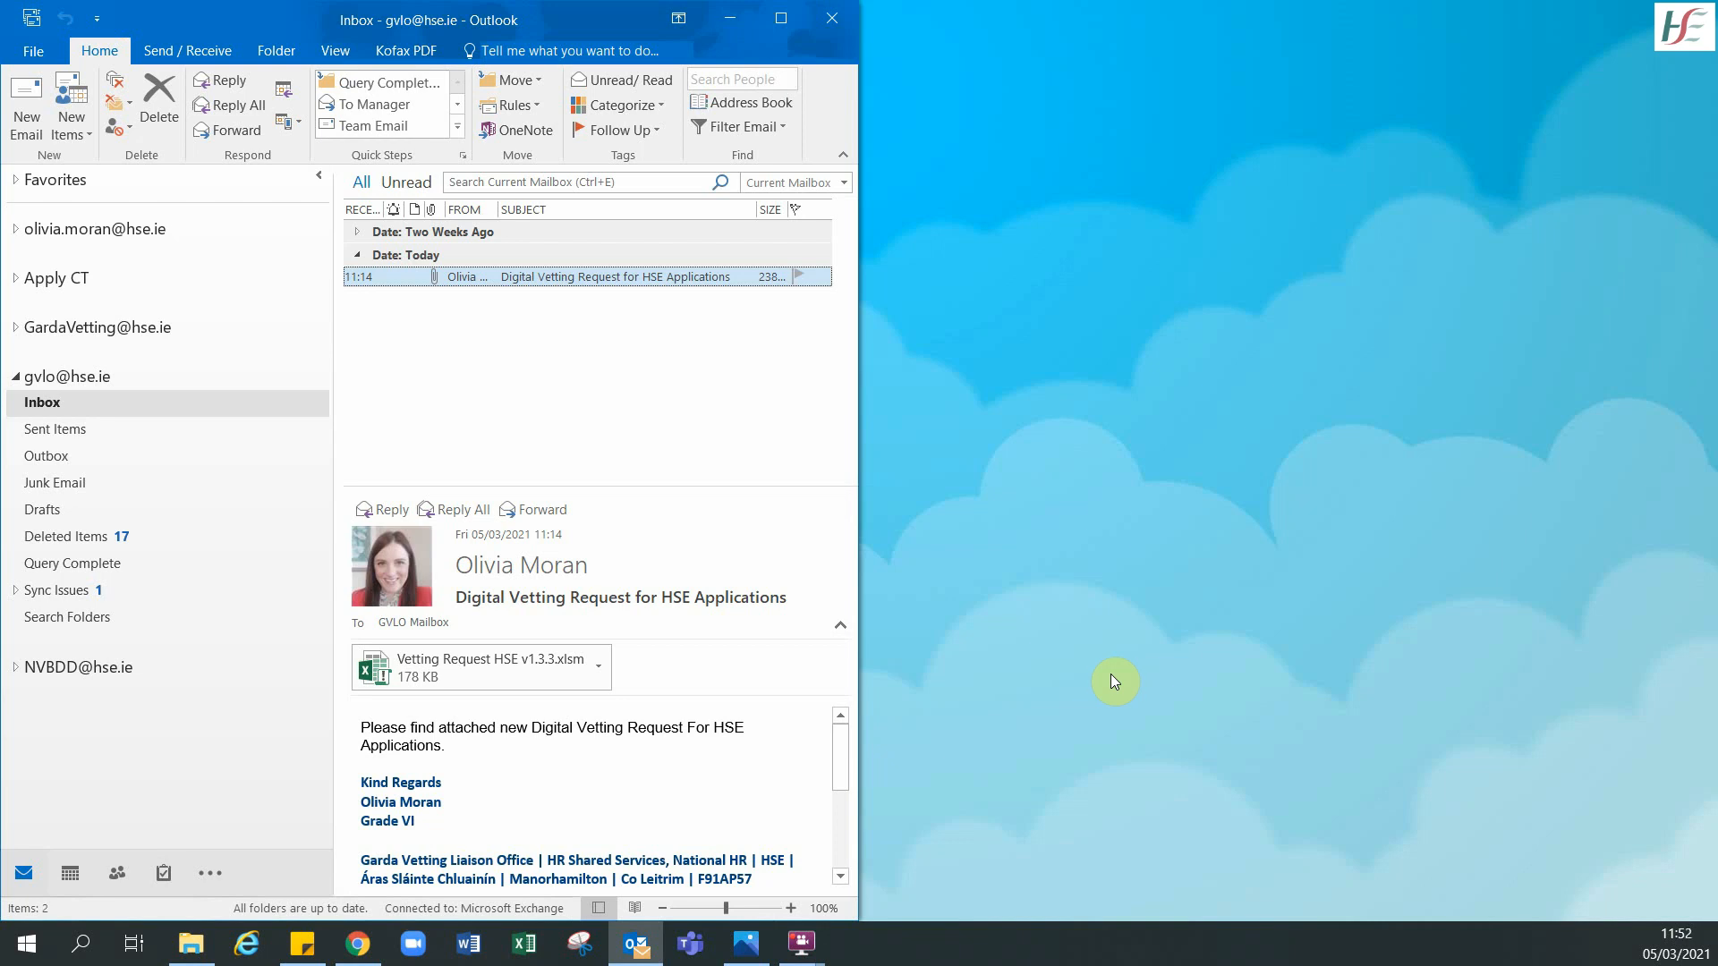
- Create a new folder named 'Digital Form' on the Windows desktop
{"action": "right_click", "coordinate": [1103, 513]}
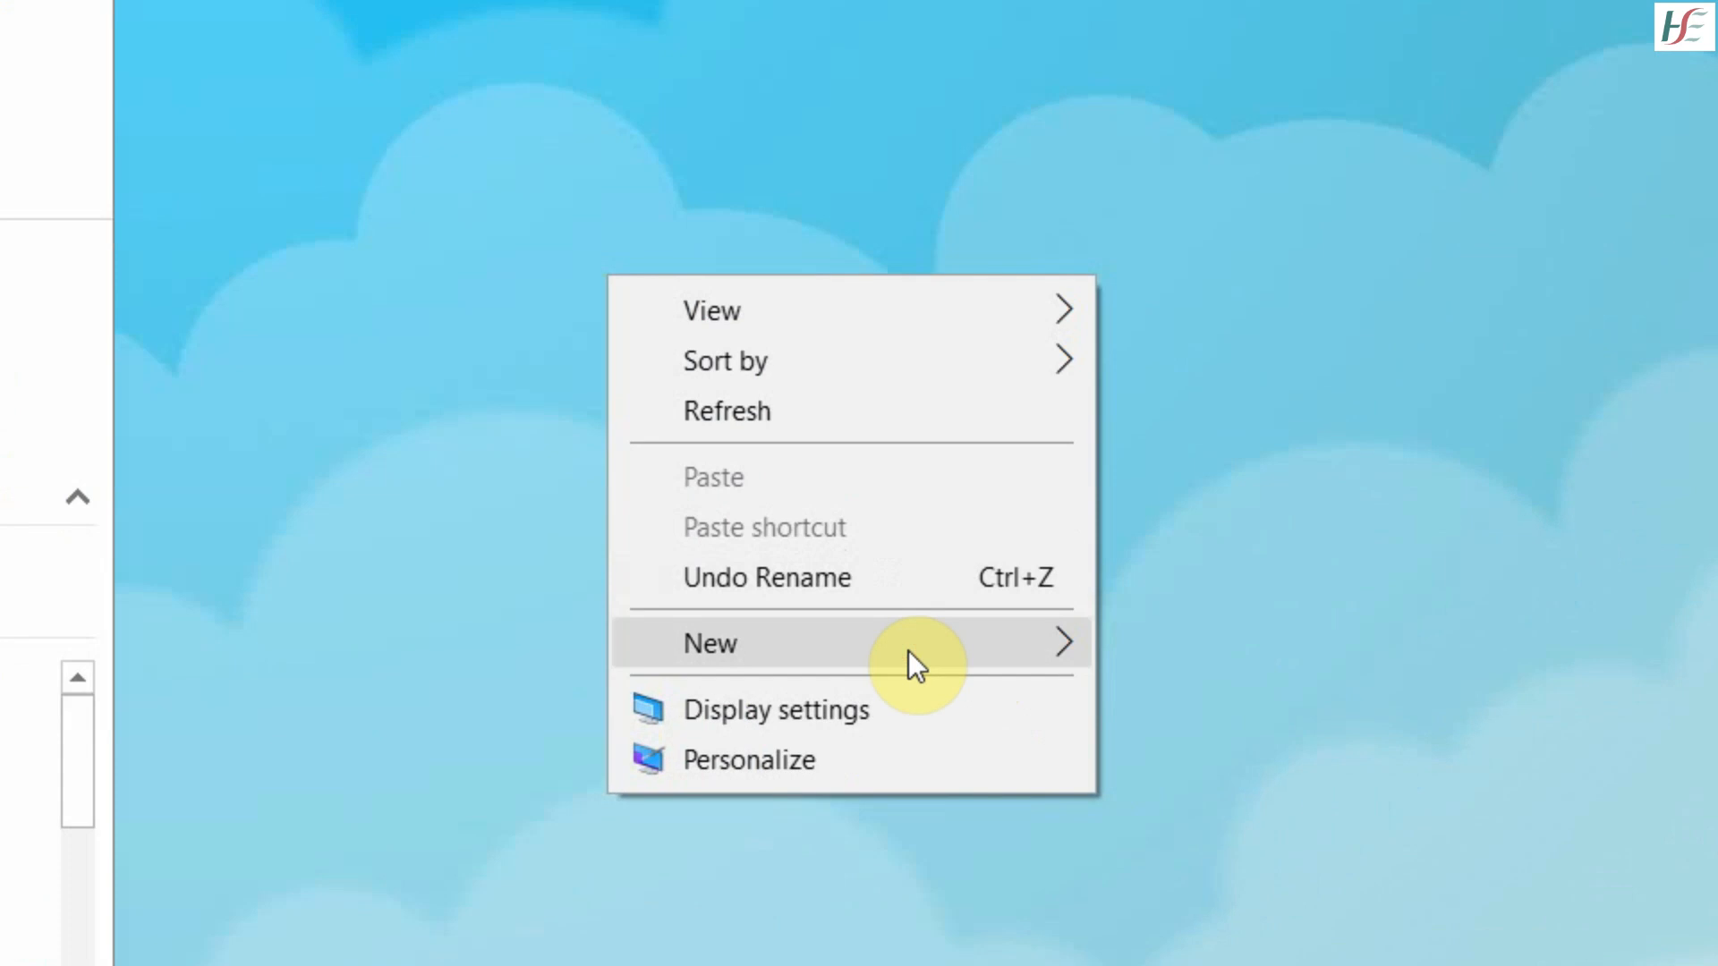
{"action": "mouse_move", "coordinate": [909, 651]}
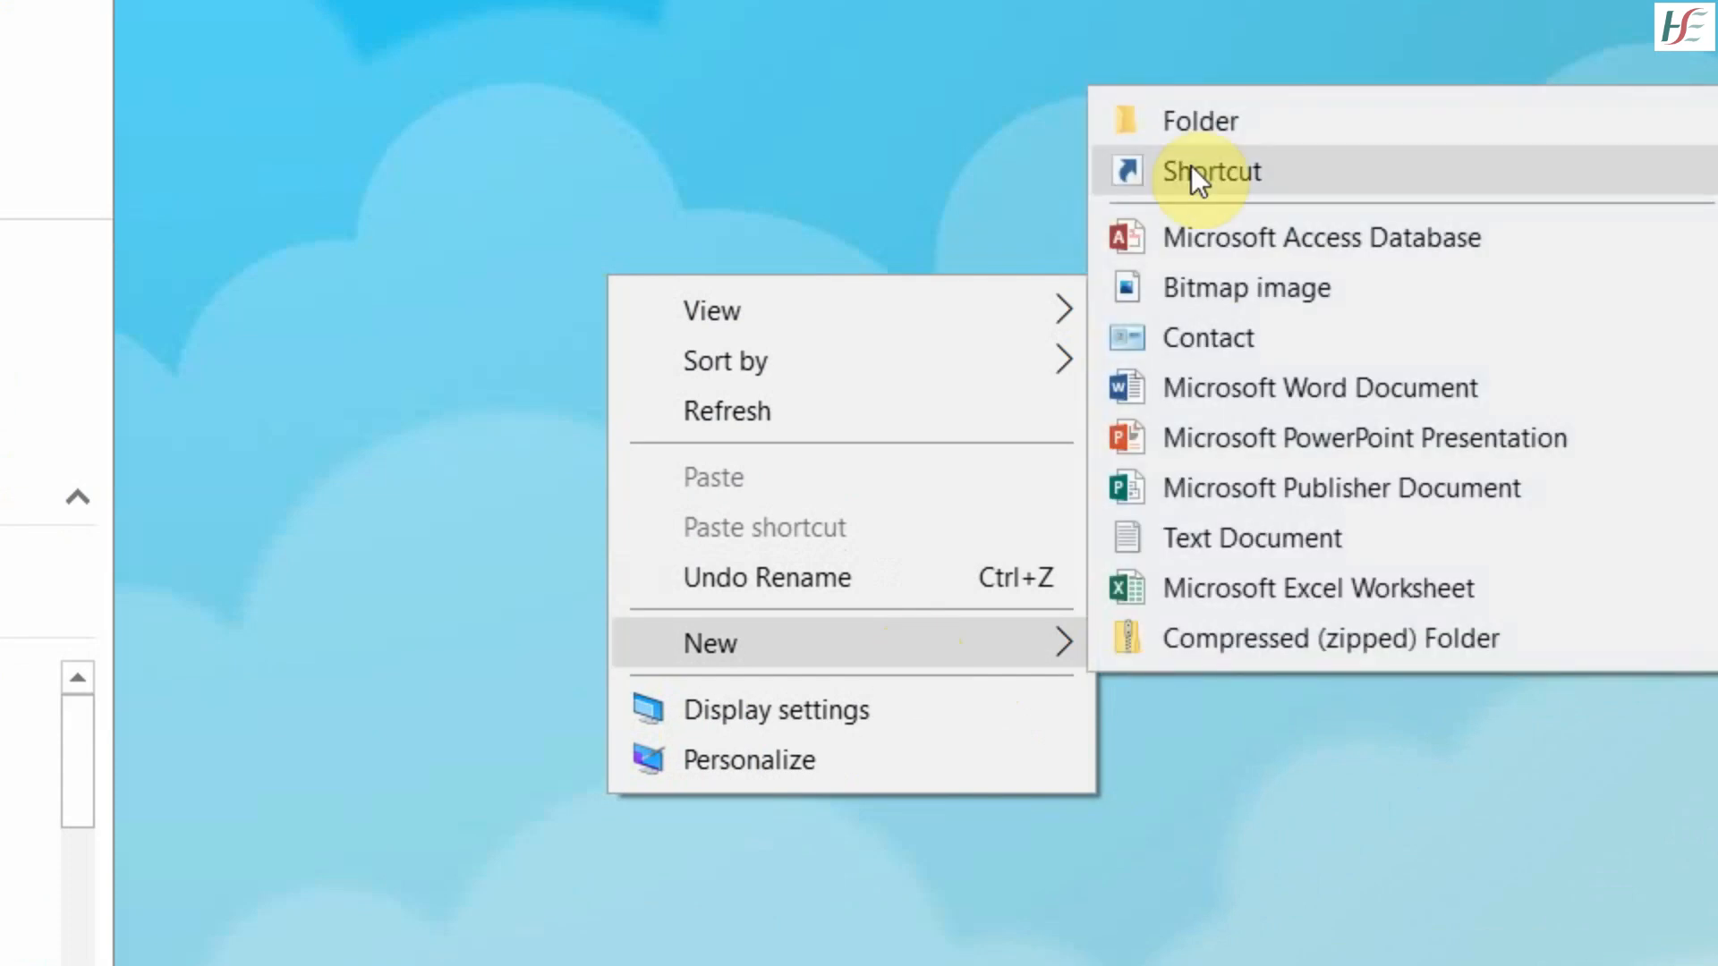
{"action": "left_click", "coordinate": [1191, 118]}
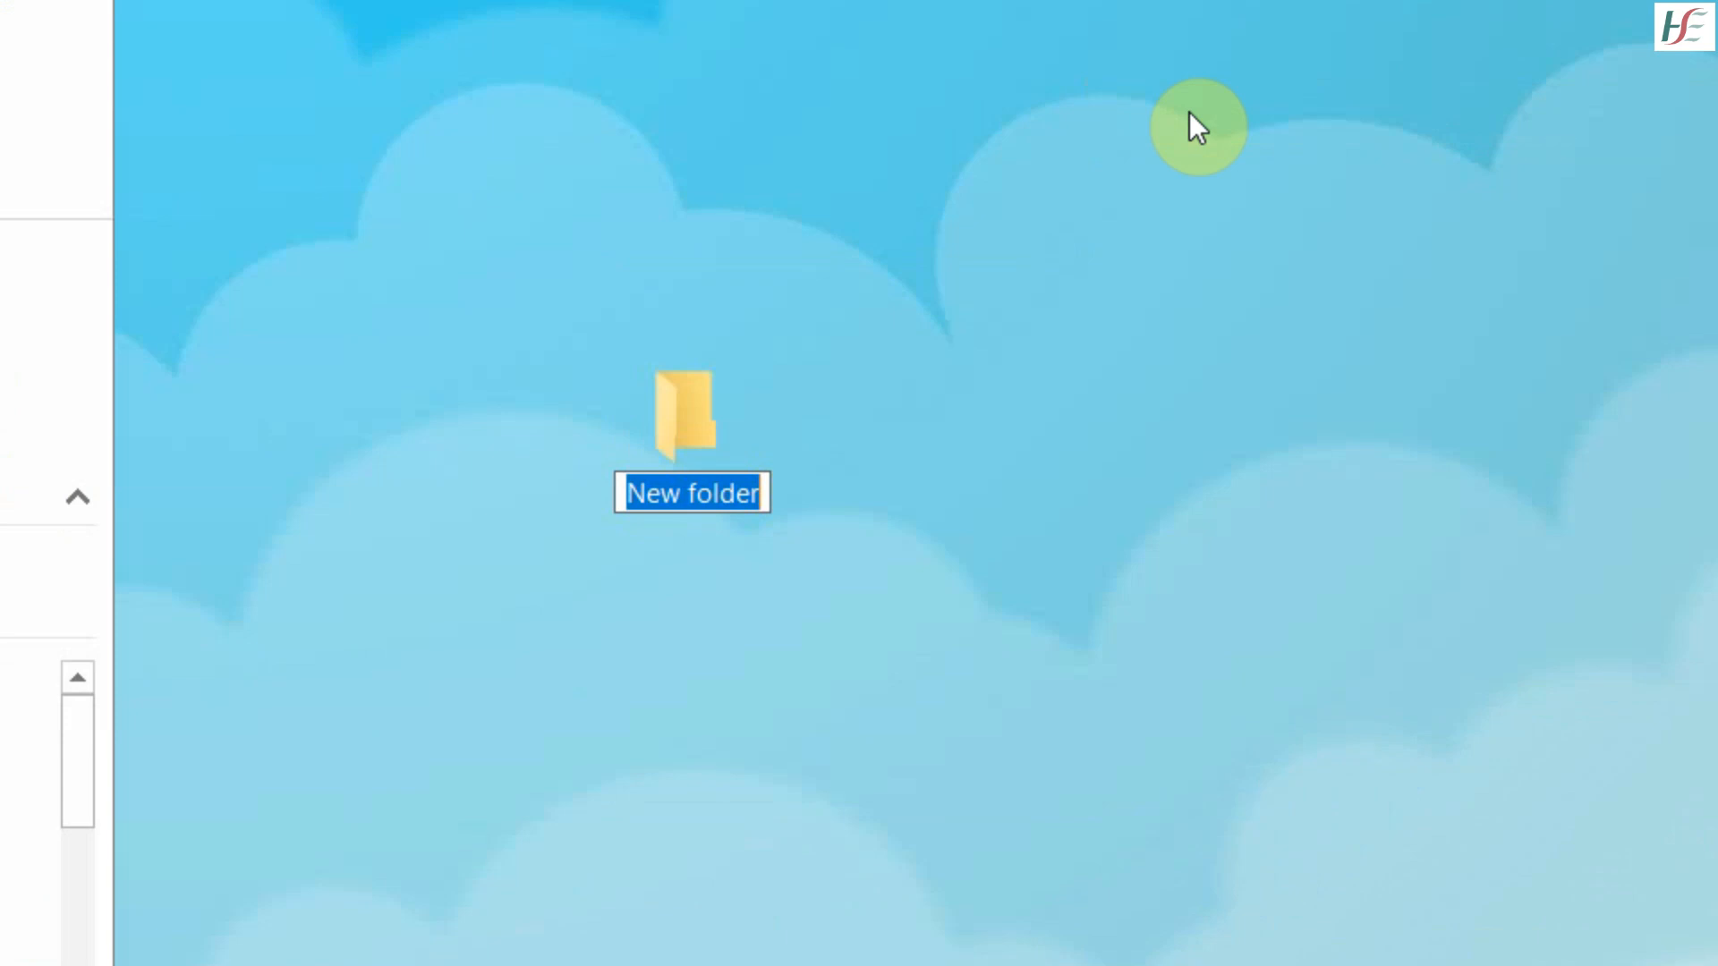
{"action": "type", "text": "Digital "}
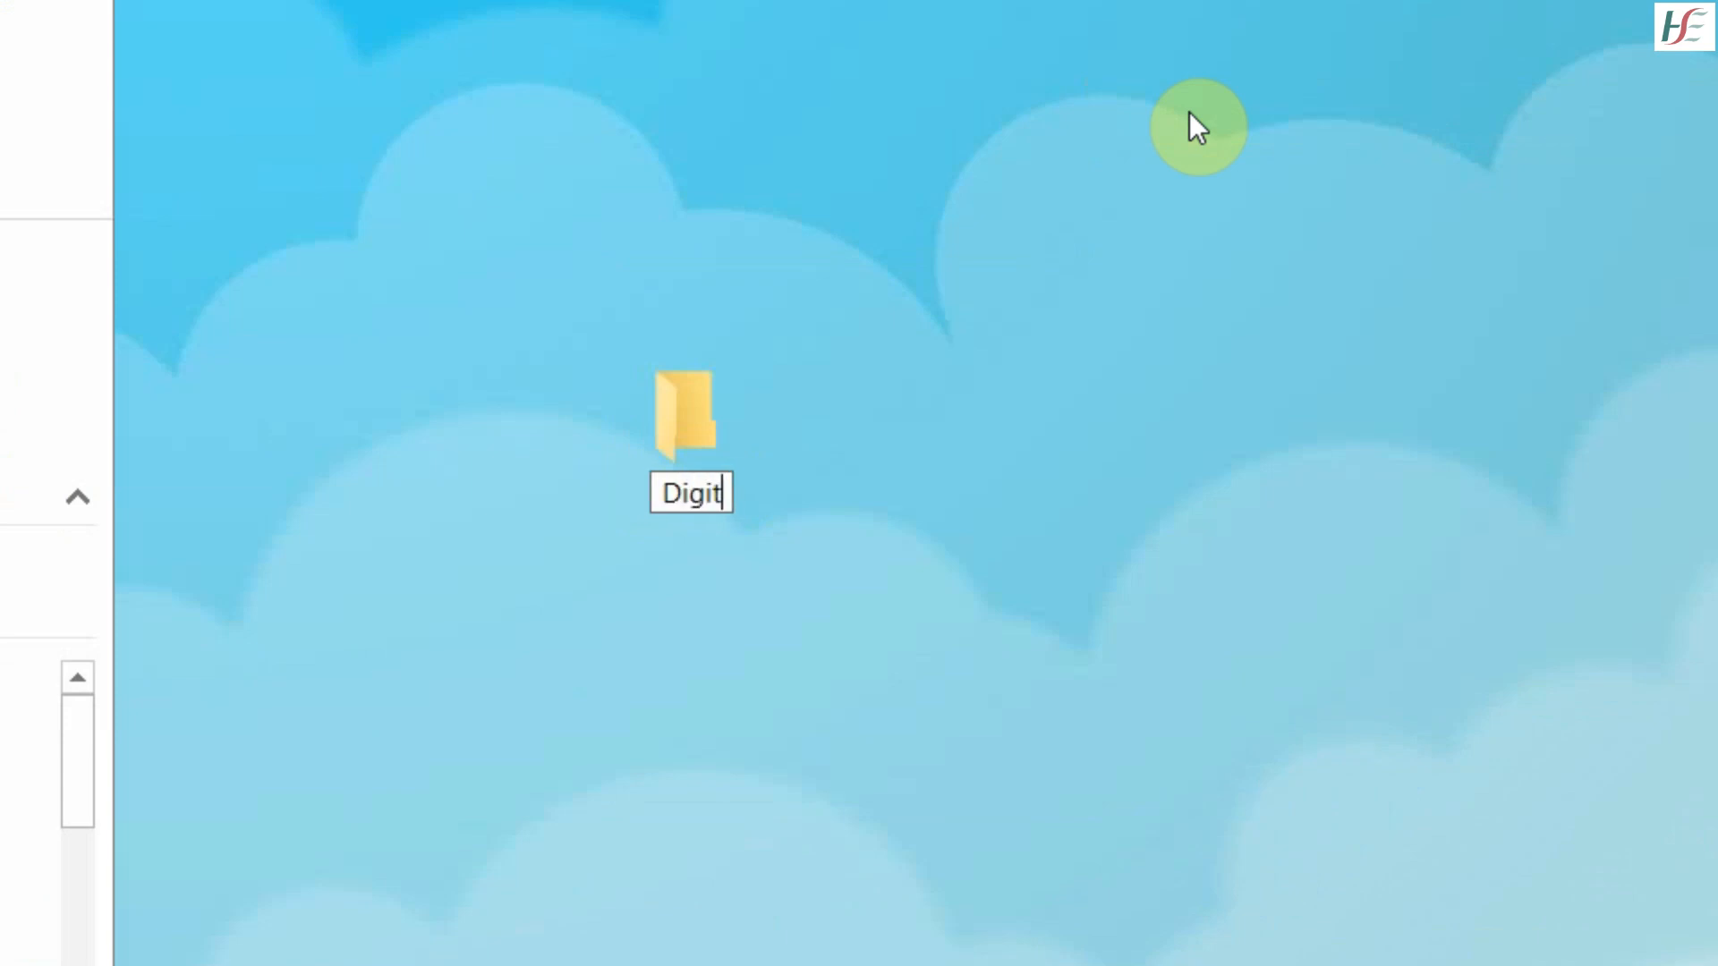
{"action": "type", "text": "Form"}
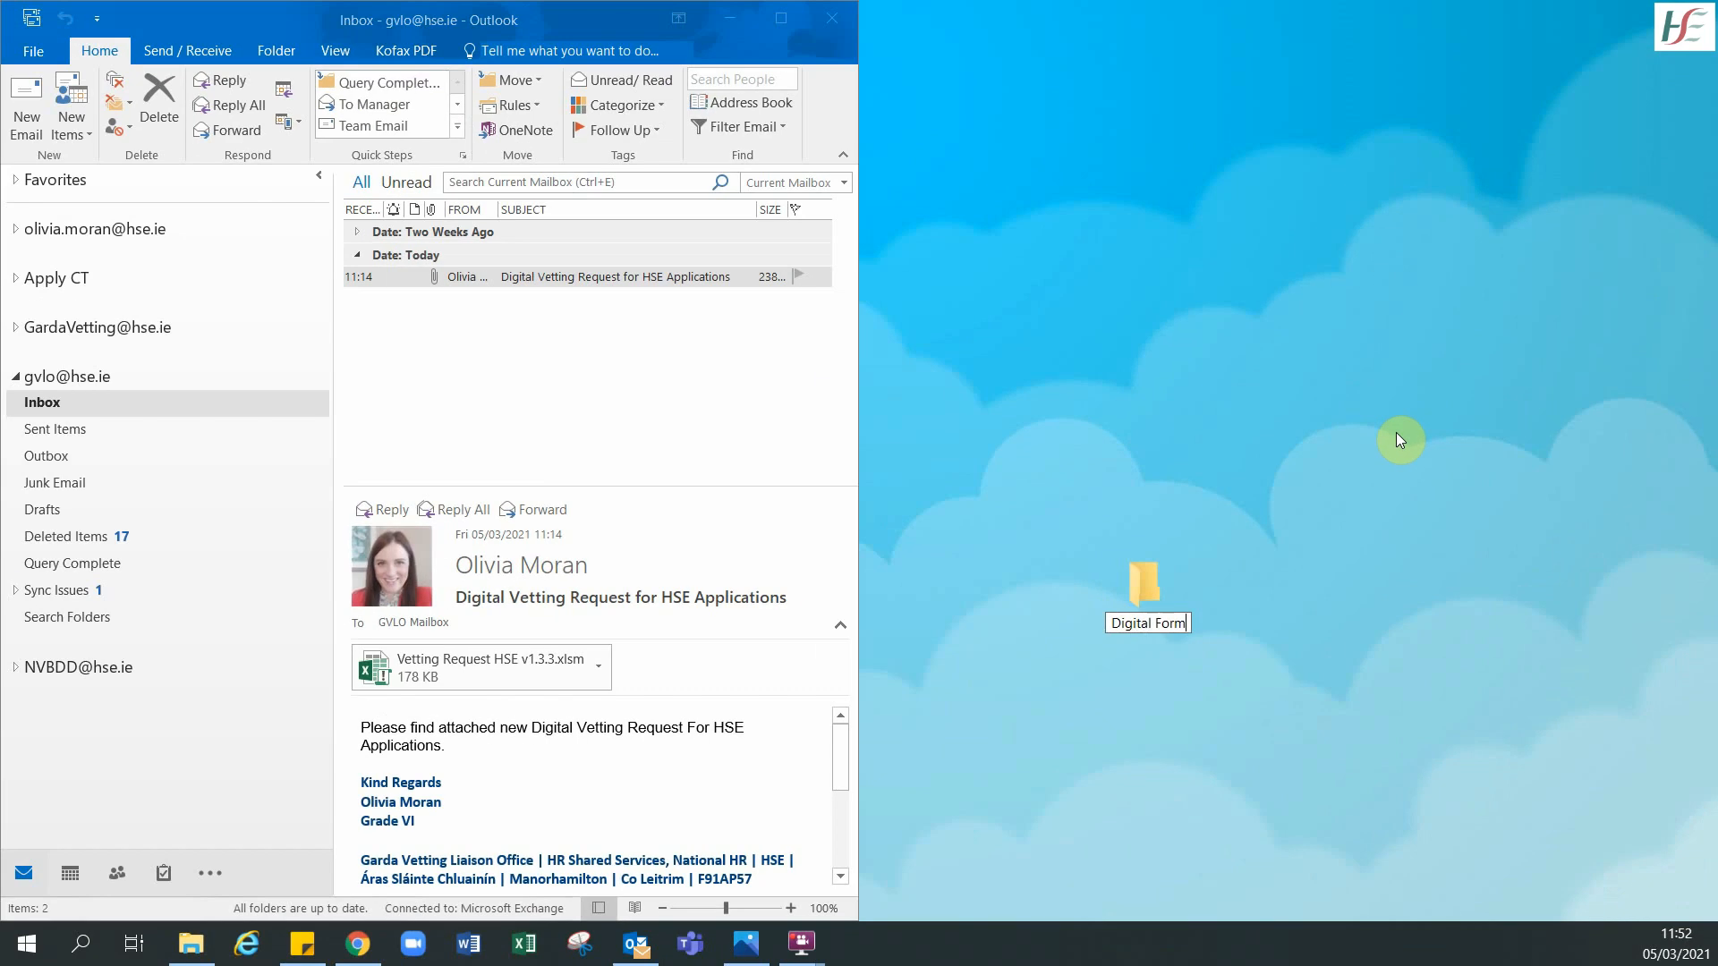
{"action": "left_click", "coordinate": [1397, 433]}
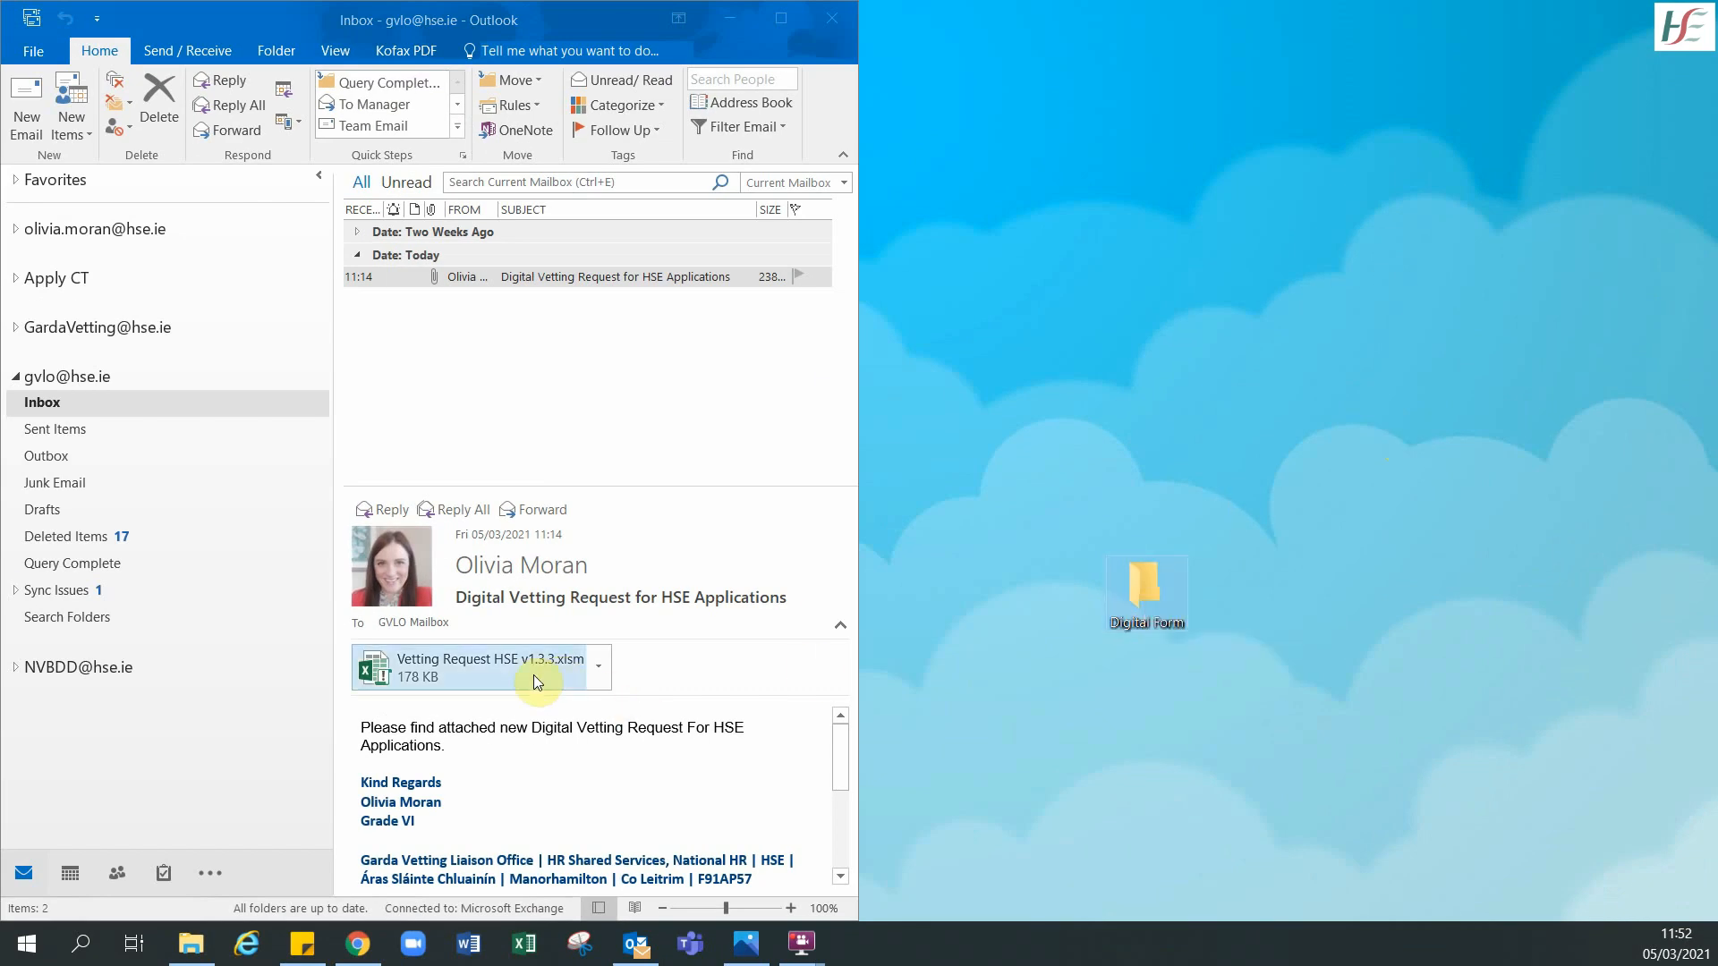
- Save the Outlook attachment Vetting Request HSE v1.3.3.xlsm into Digital Form and open it in Excel
{"action": "double_click", "coordinate": [1148, 596]}
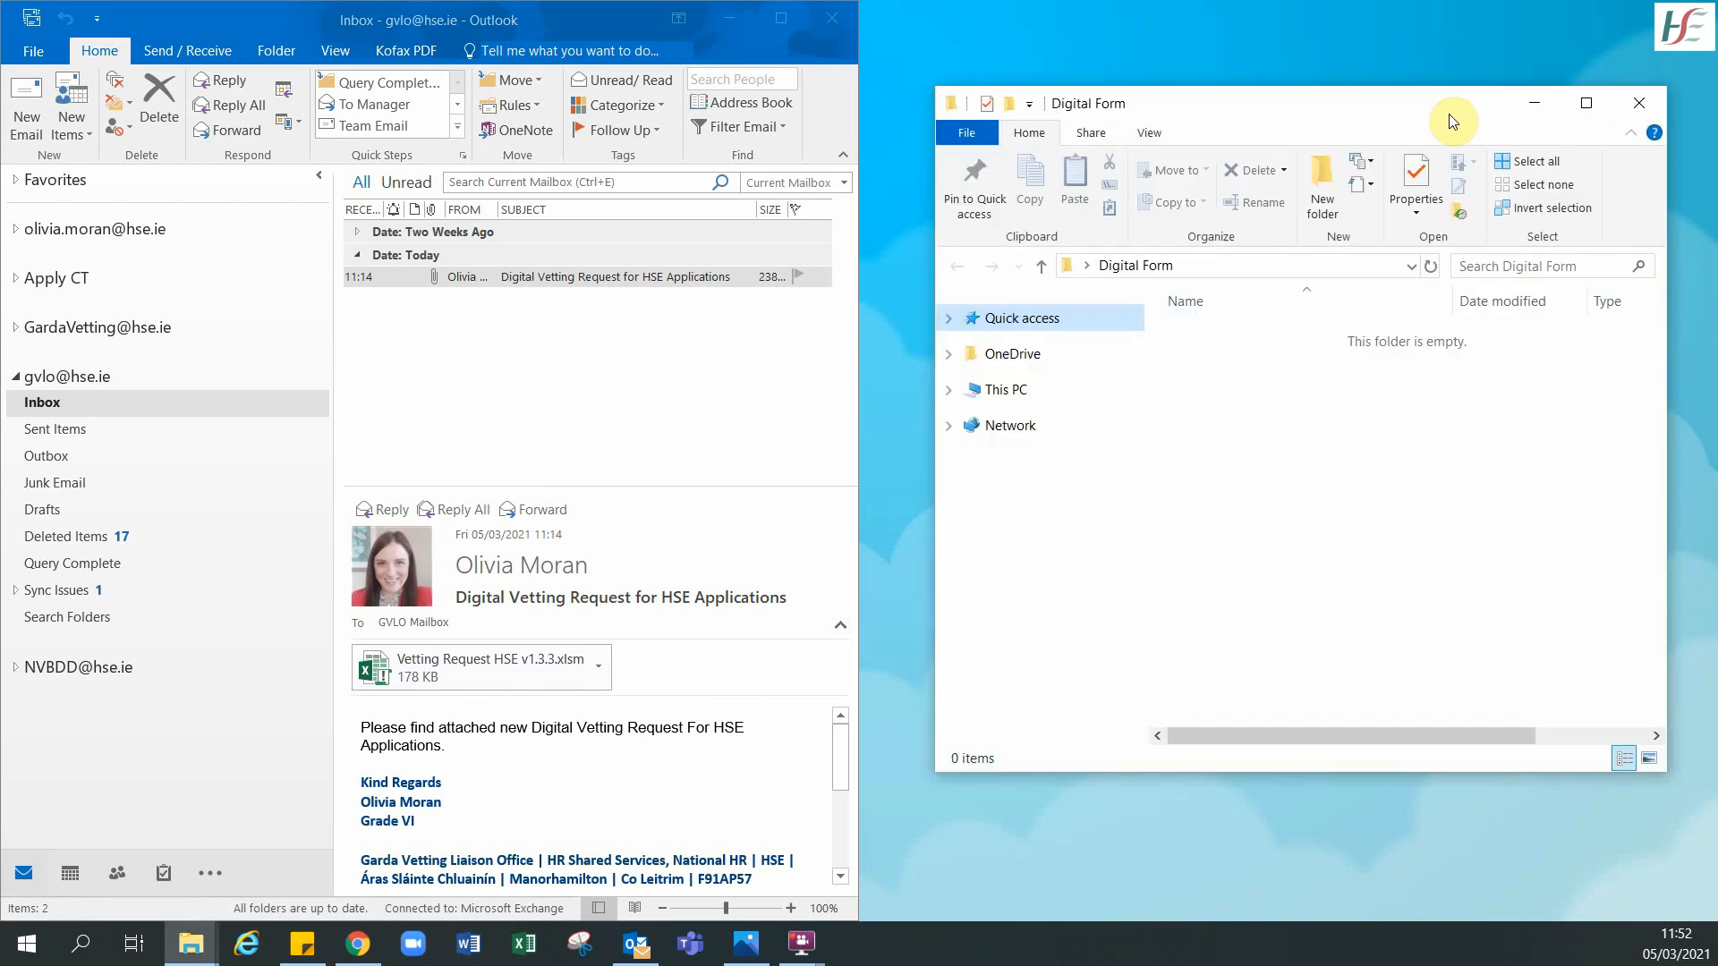
{"action": "left_click_drag", "start_coordinate": [560, 666], "coordinate": [1306, 411]}
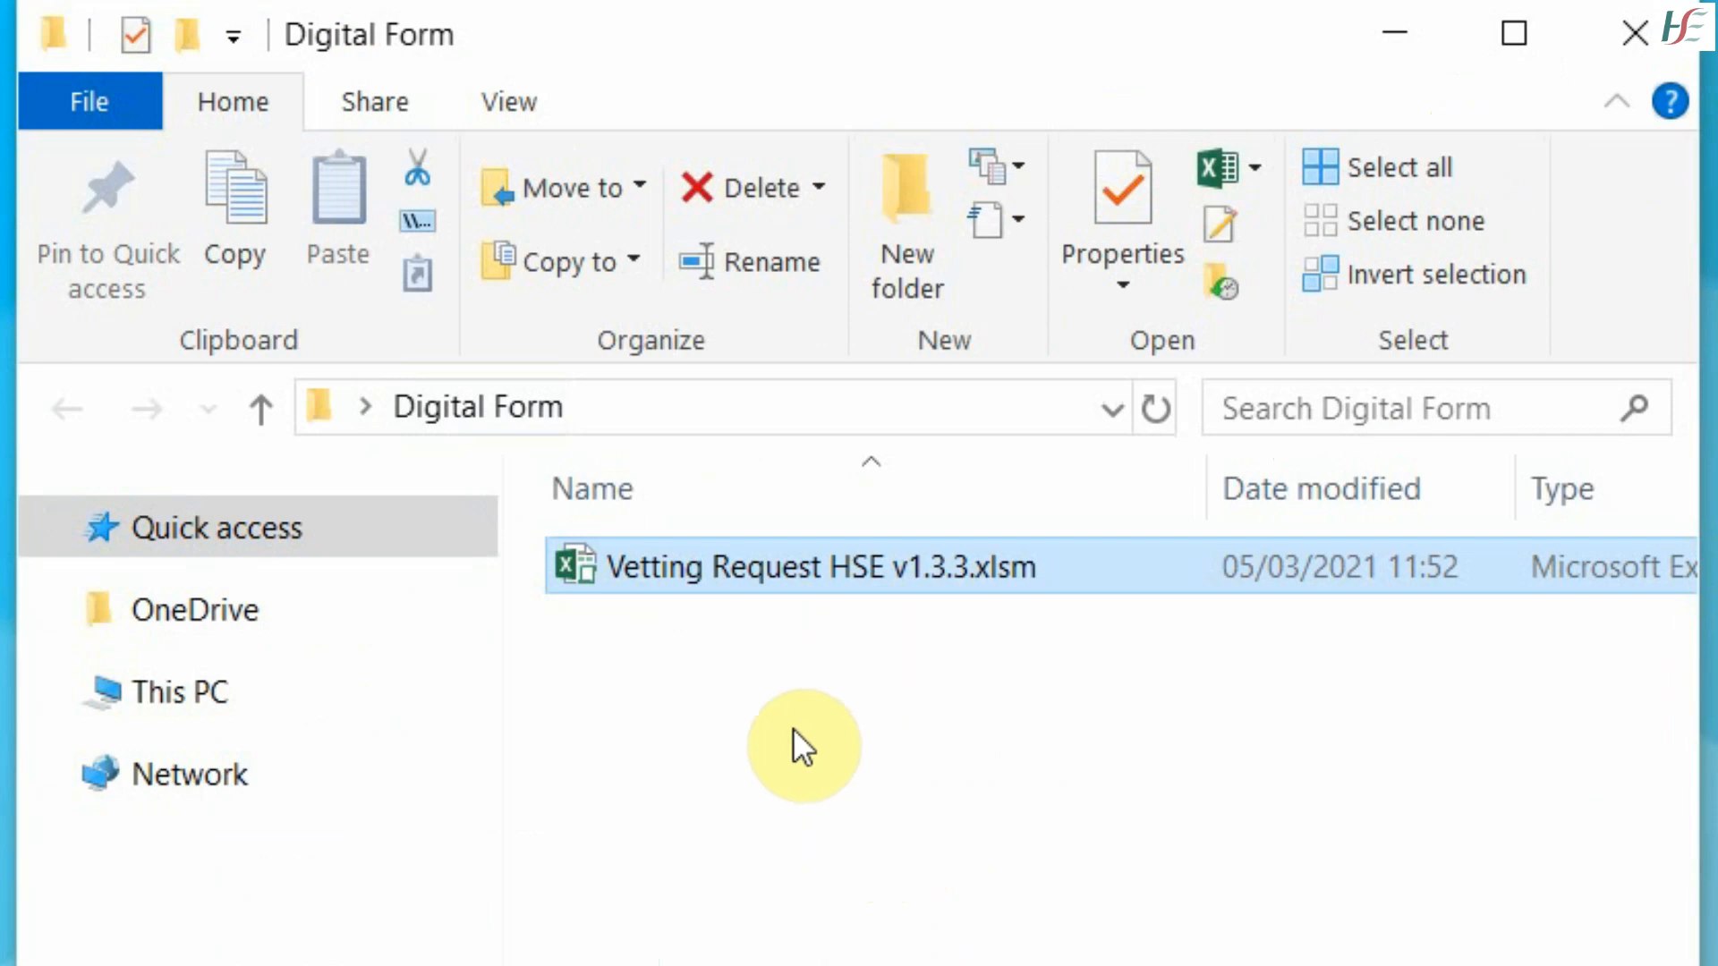
{"action": "double_click", "coordinate": [904, 571]}
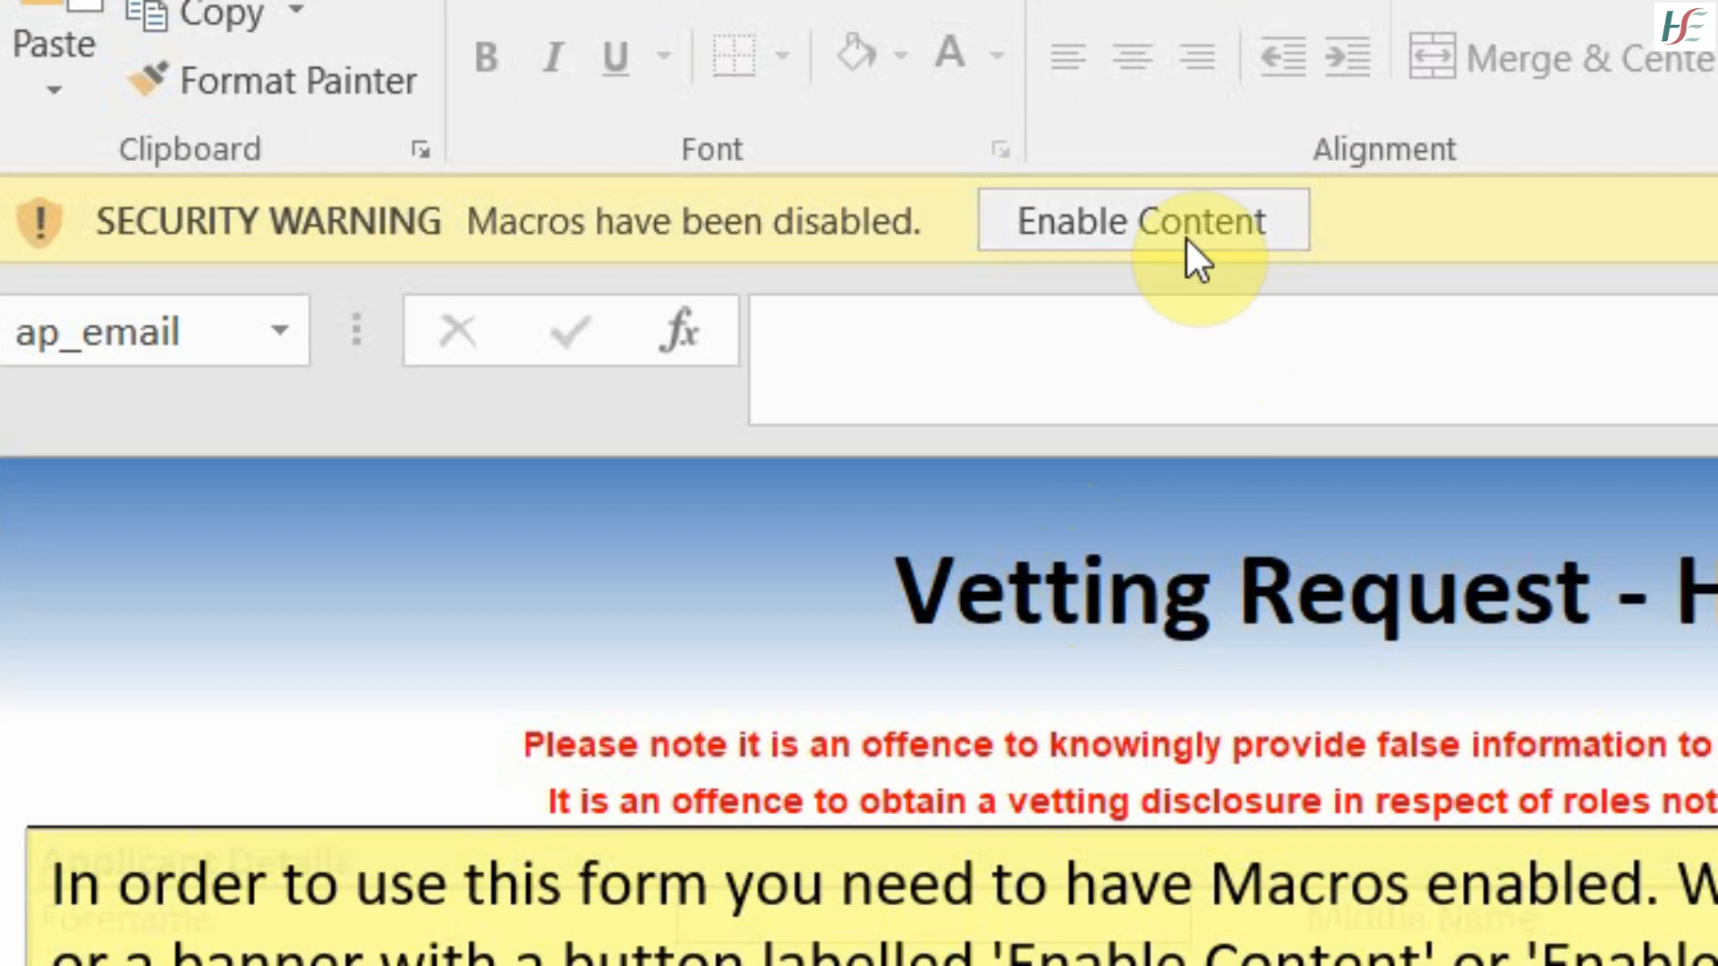
- Enable the workbook's content from the yellow Security Warning bar
{"action": "left_click", "coordinate": [1184, 237]}
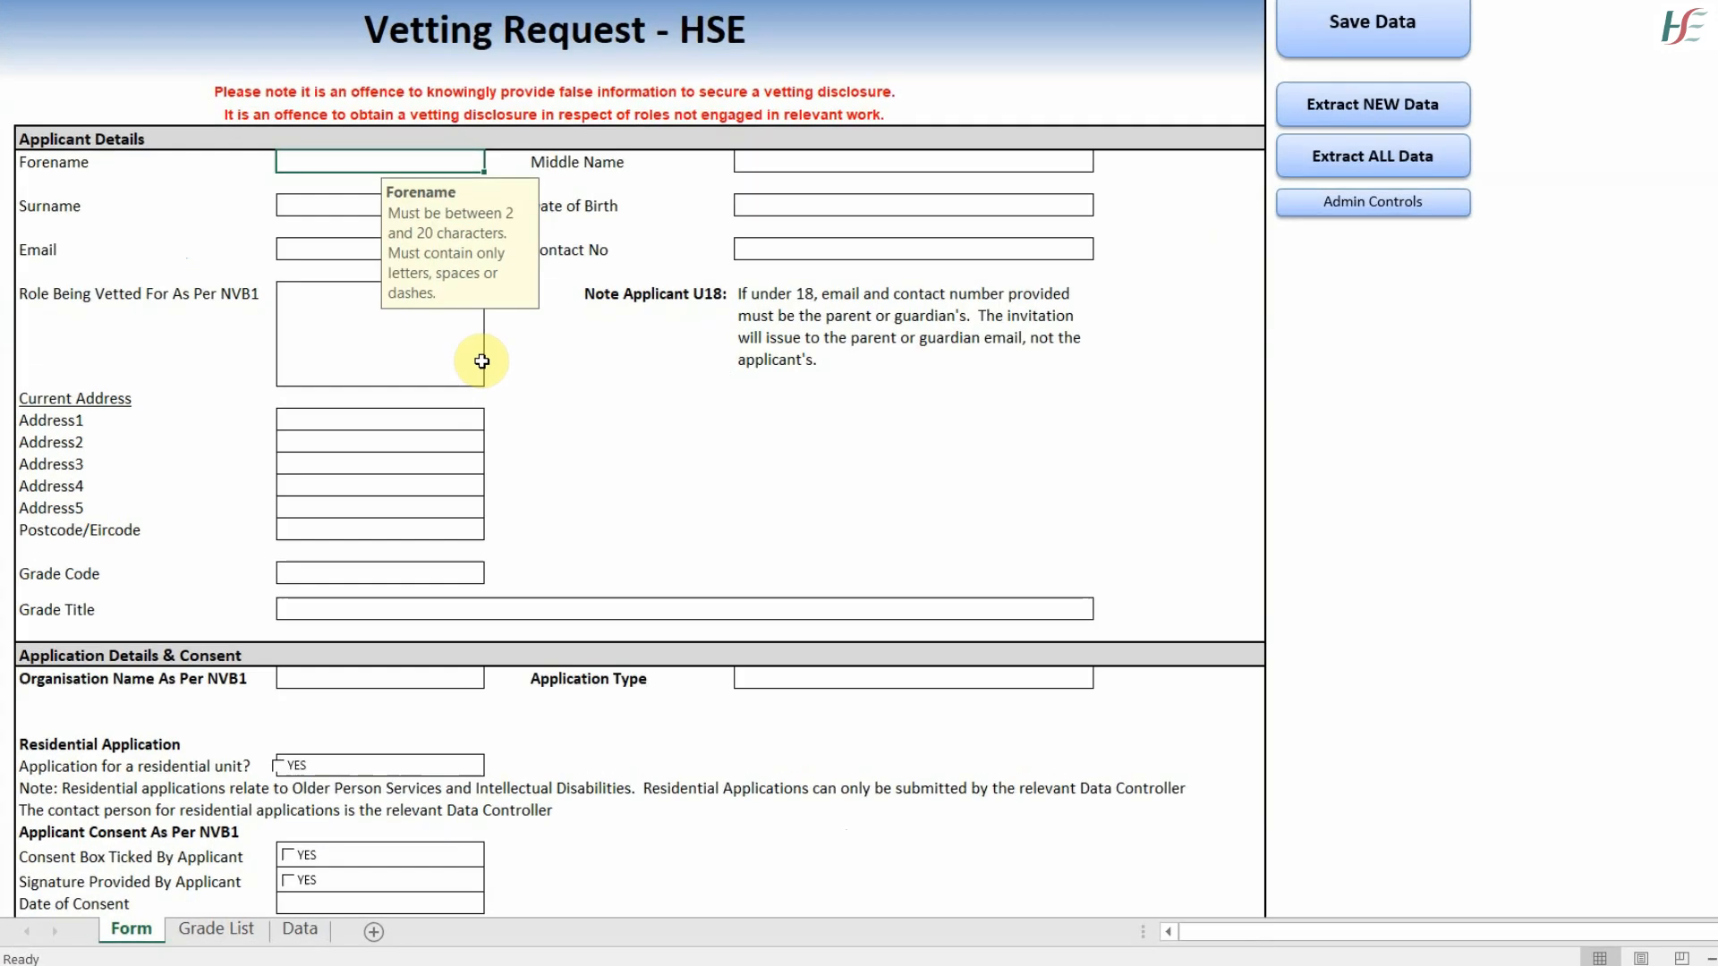
- Enter the applicant's forename, N/A as middle name, their surname, and date of birth 01/01/1980
{"action": "type", "text": "Mary"}
{"action": "key", "text": "Tab"}
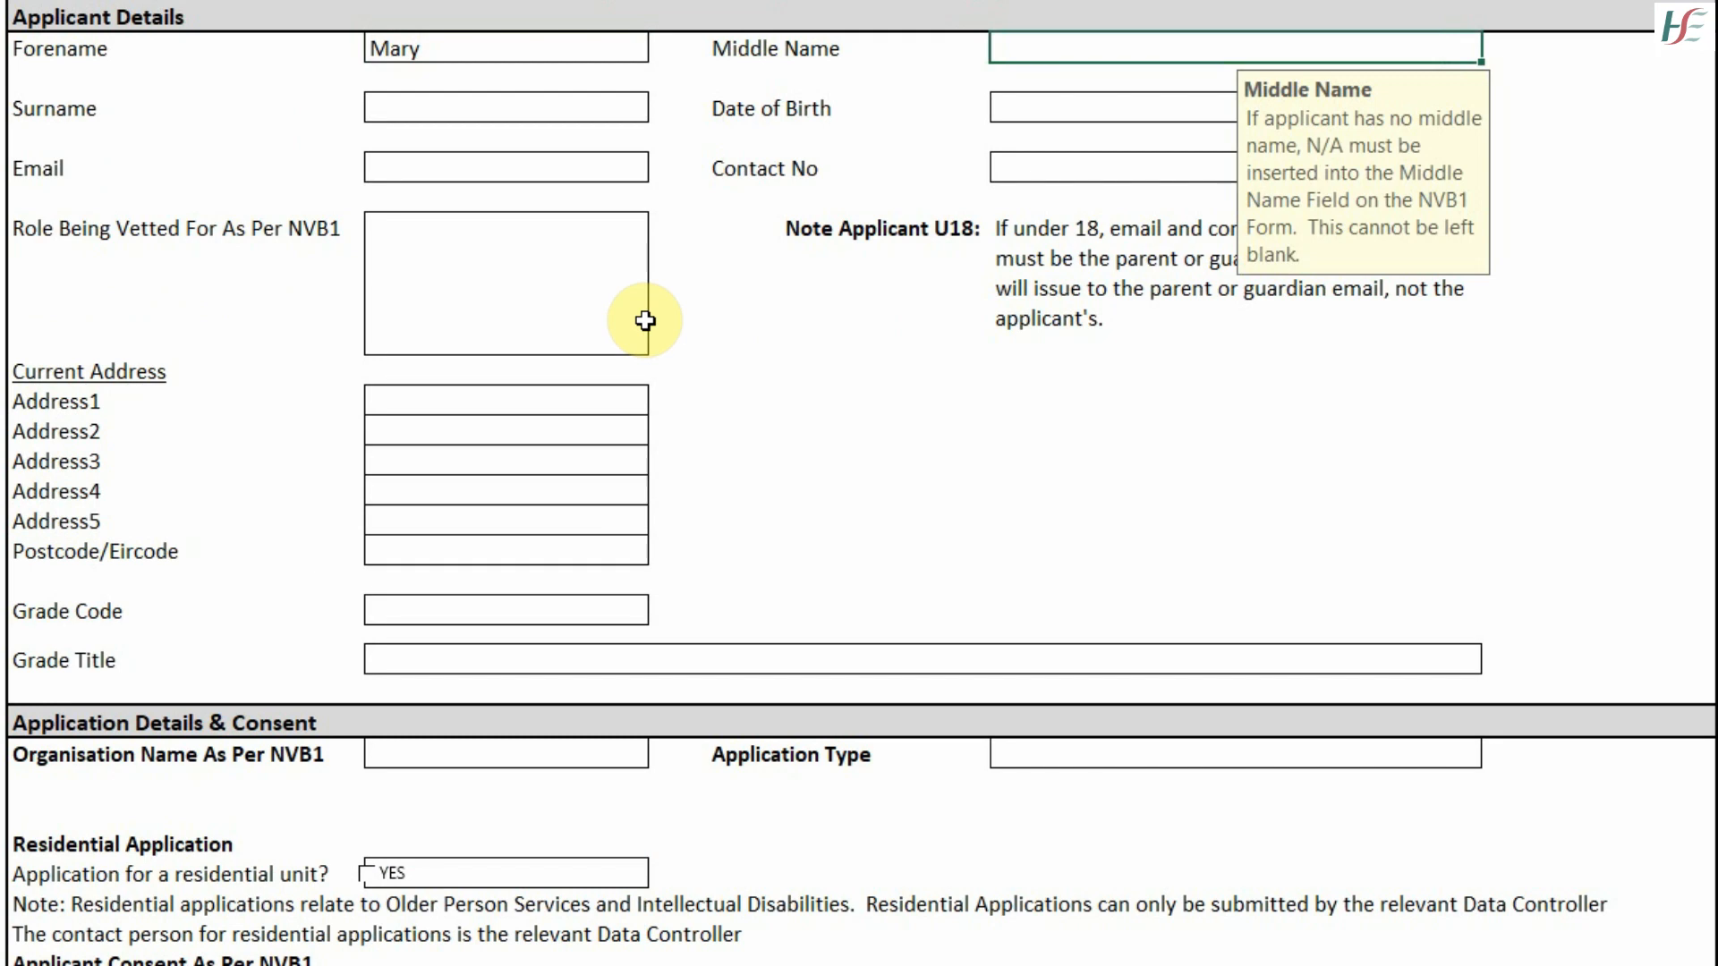
{"action": "type", "text": "N/A"}
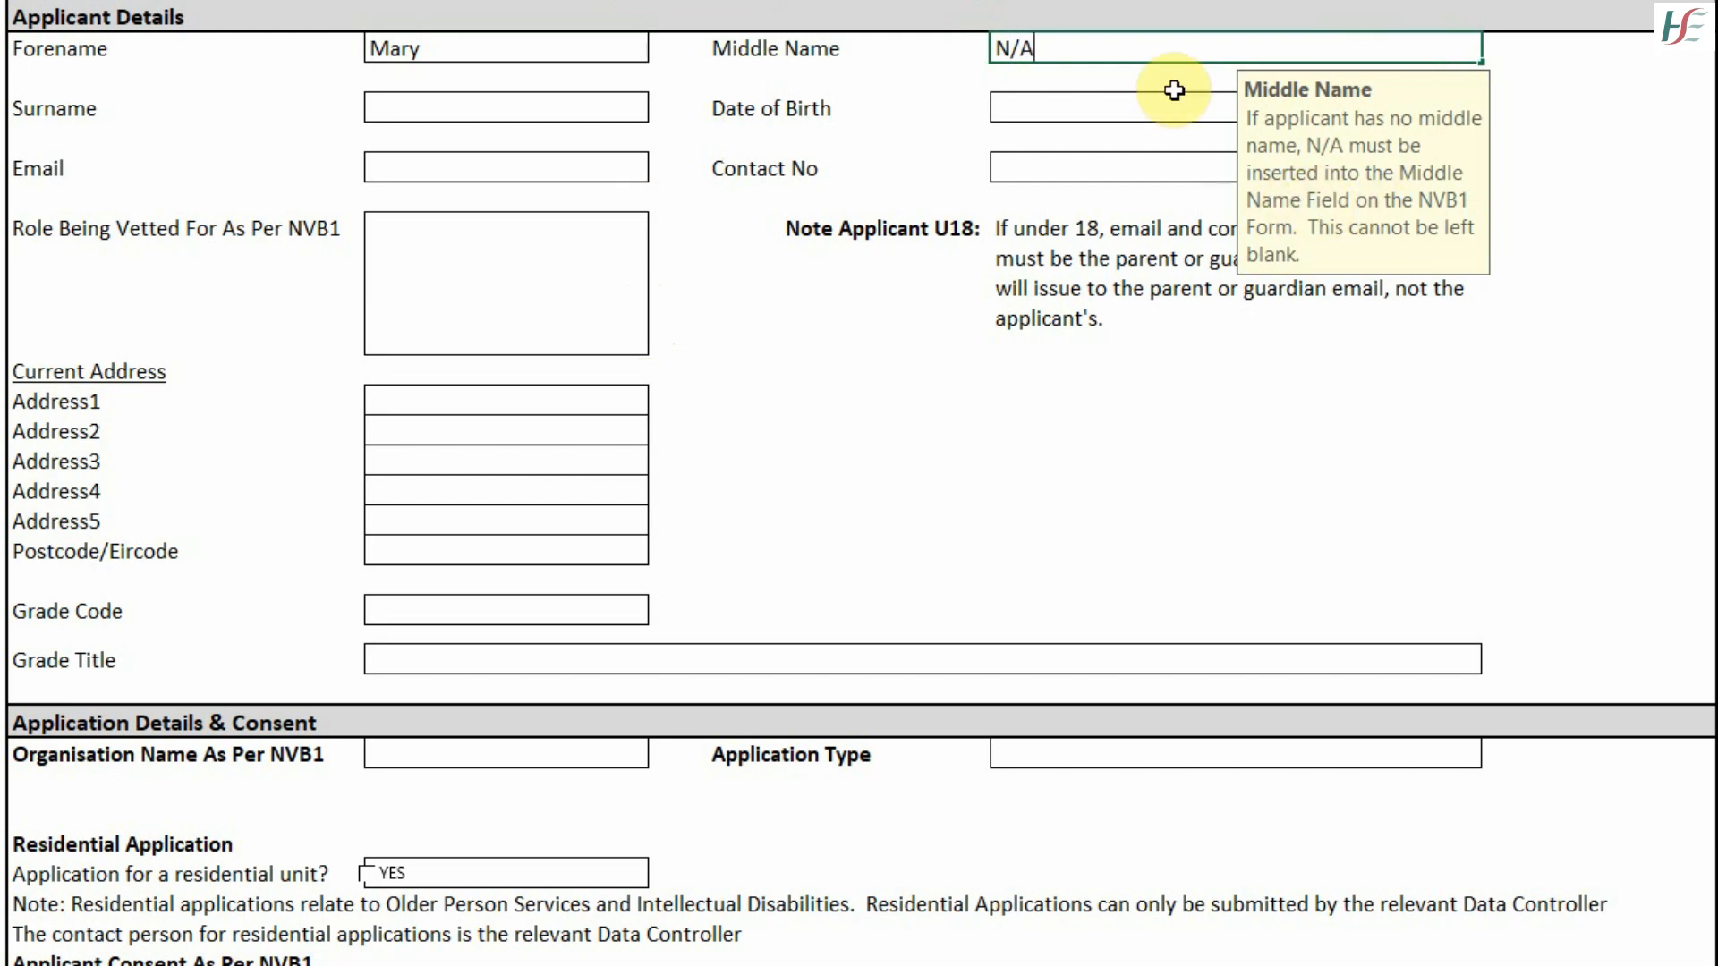
{"action": "left_click", "coordinate": [437, 115]}
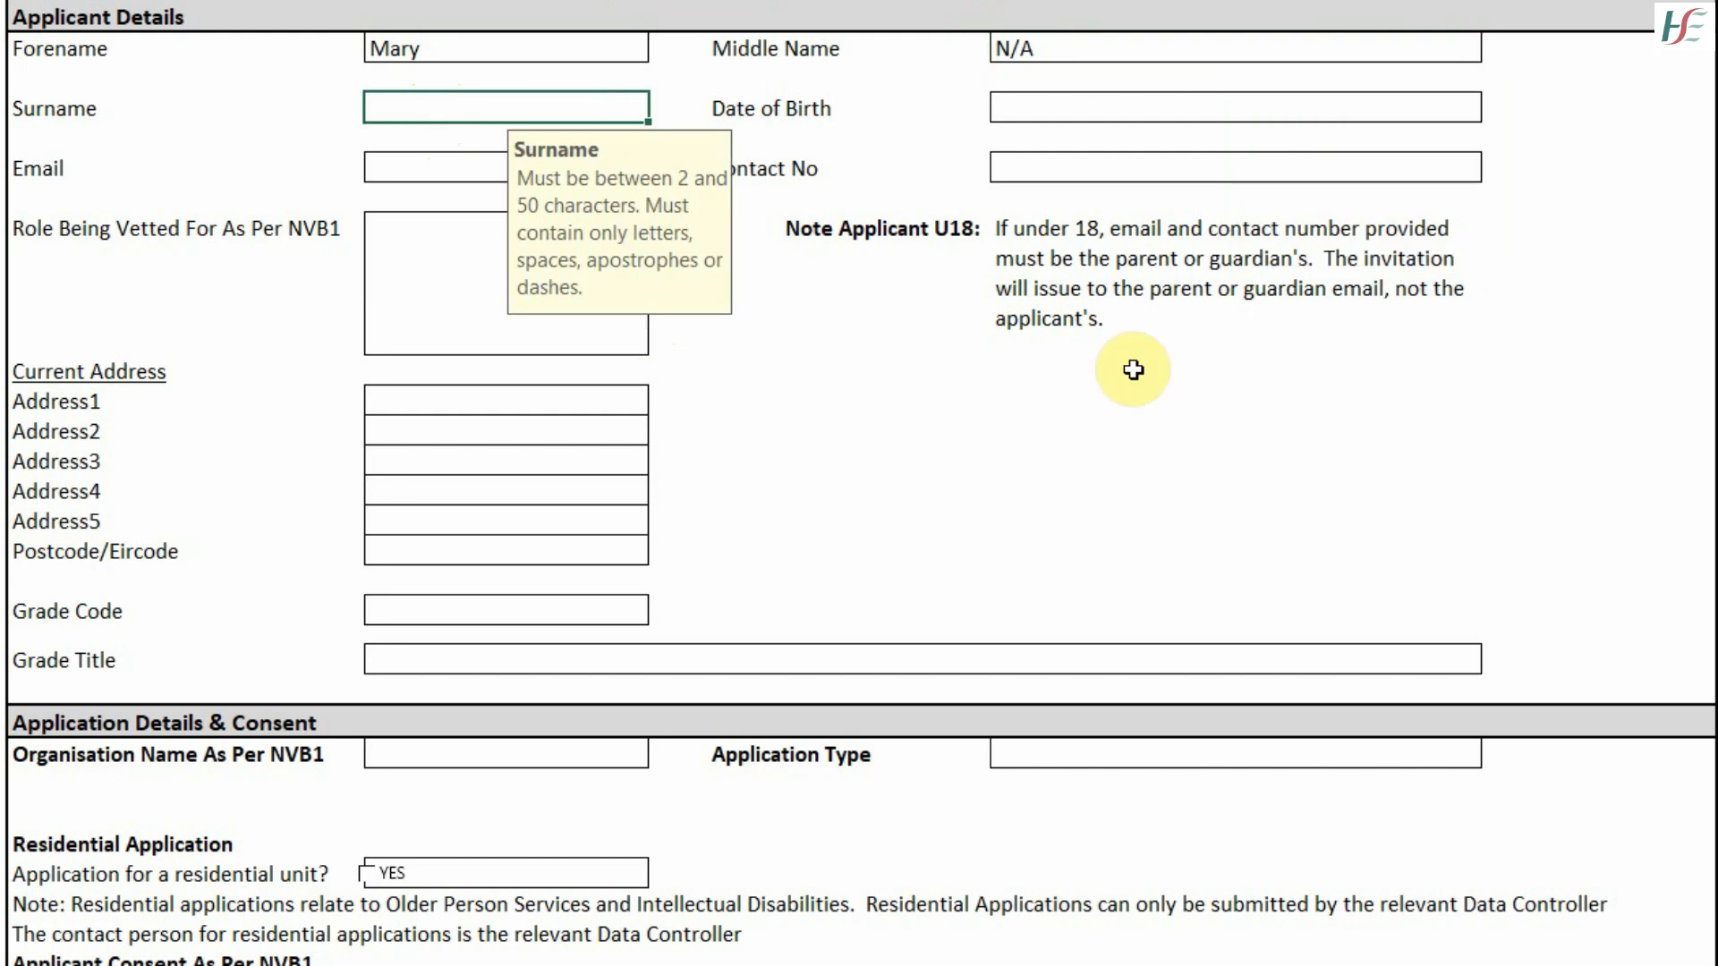
{"action": "type", "text": "Bloggs"}
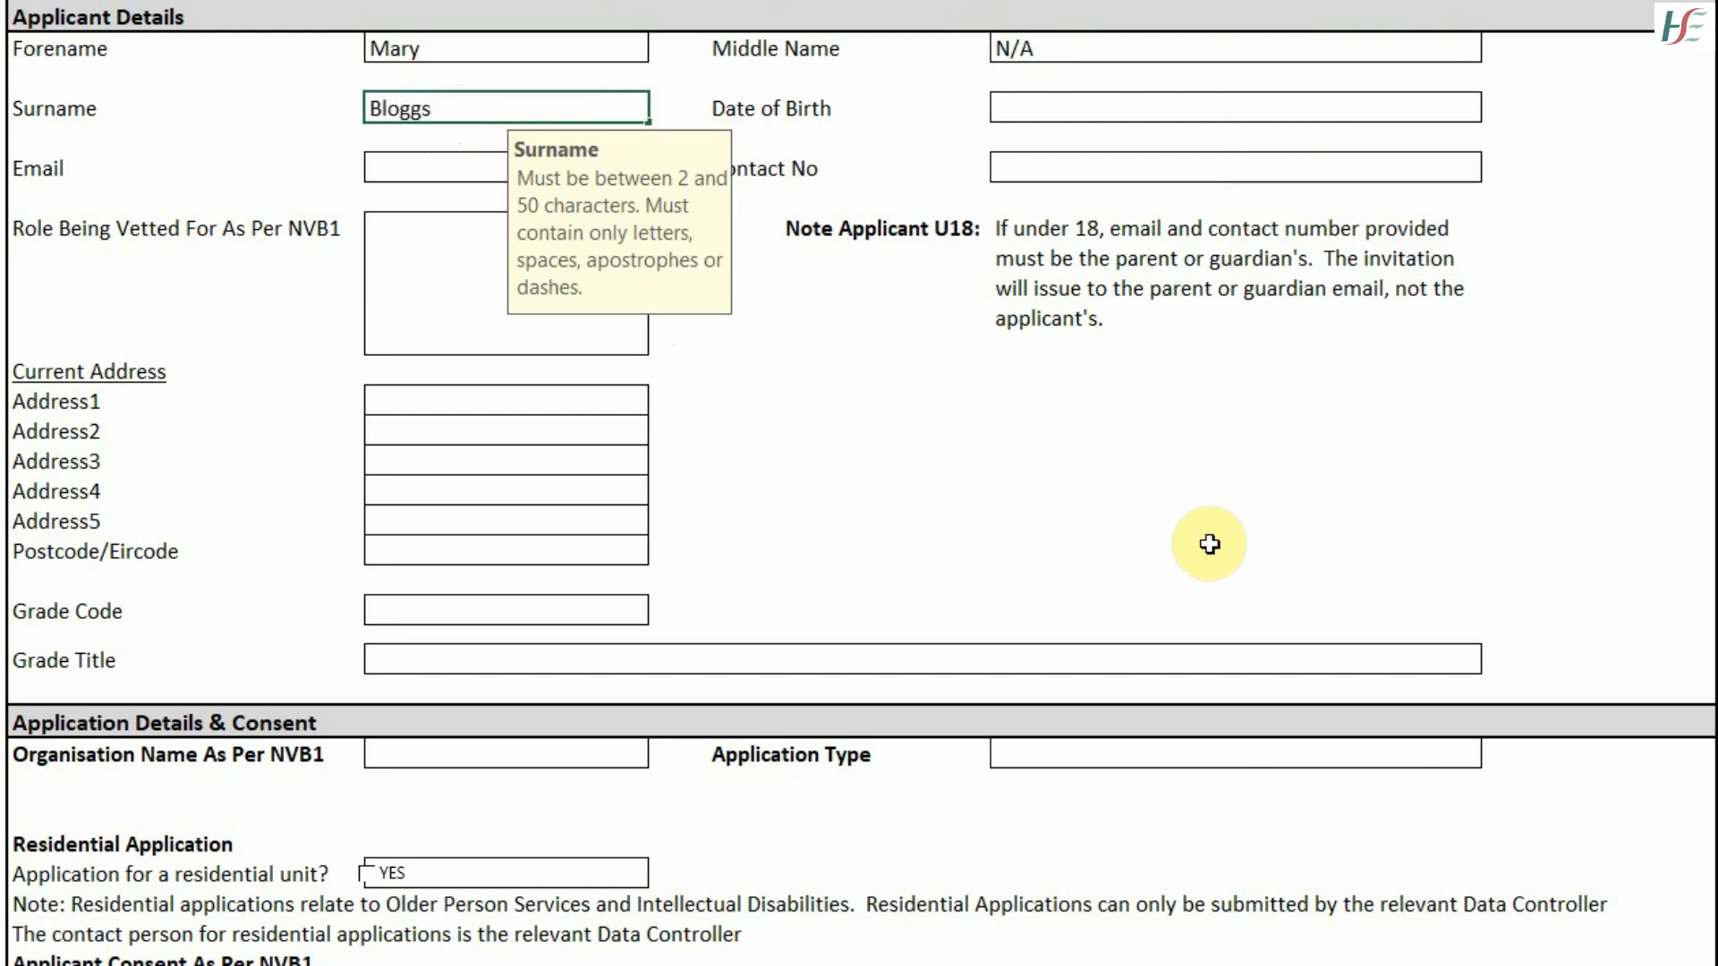
{"action": "key", "text": "Tab"}
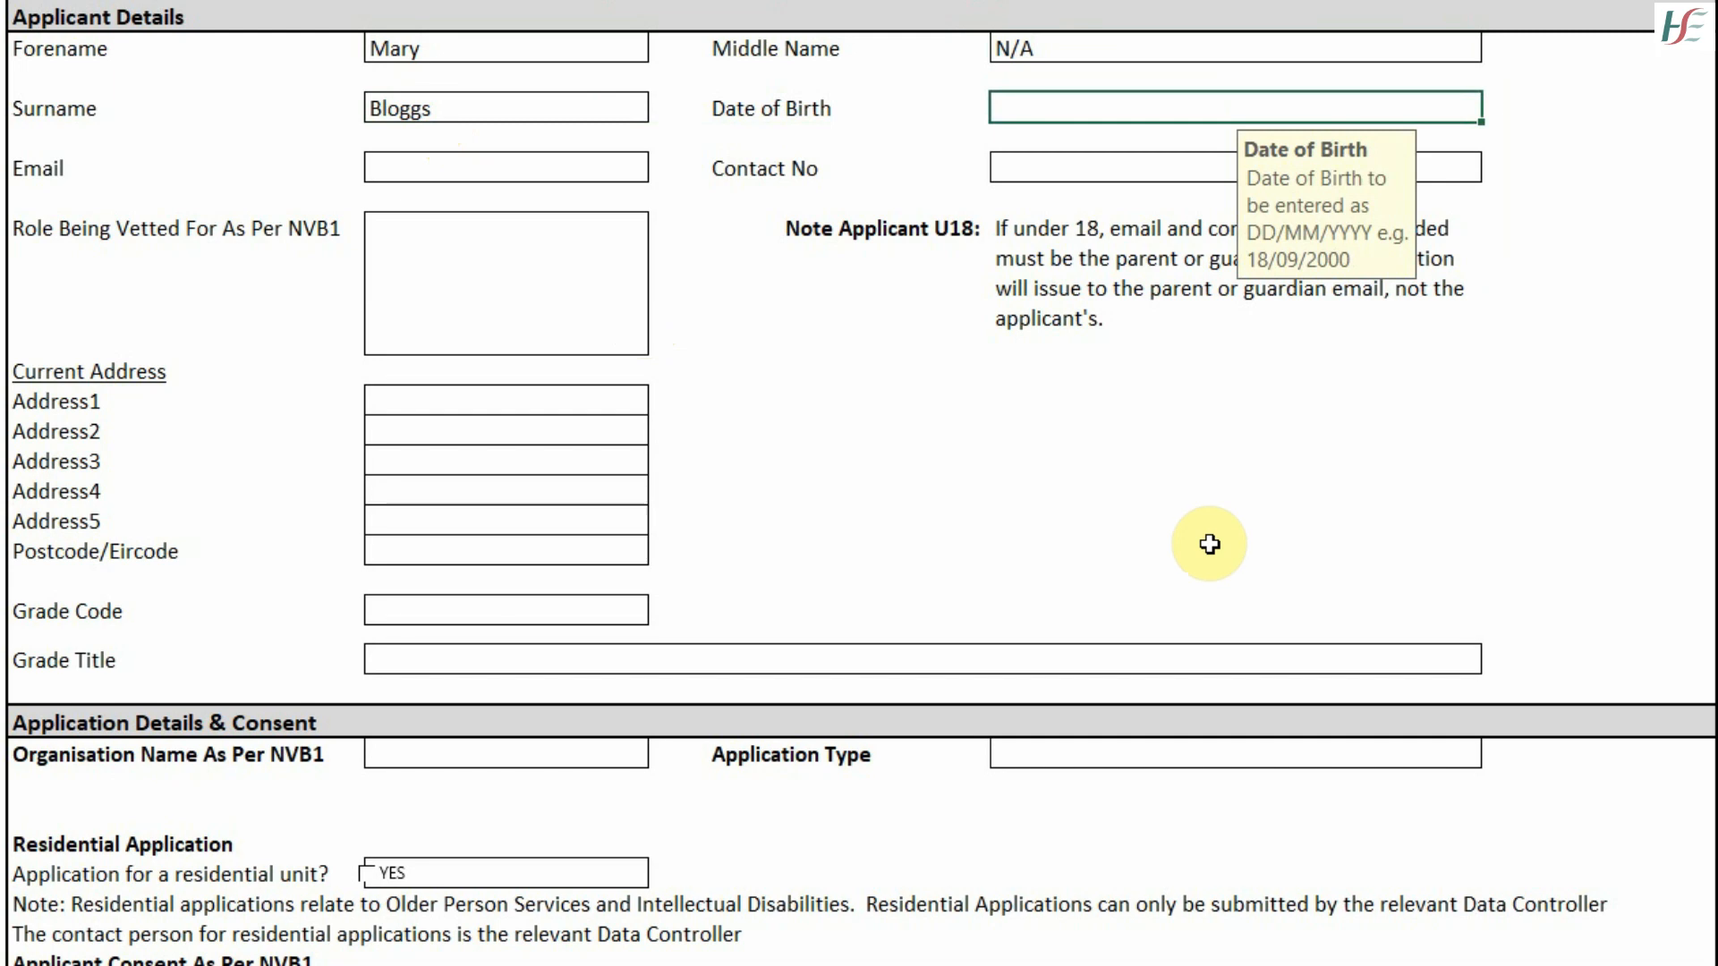
{"action": "type", "text": "01/01/"}
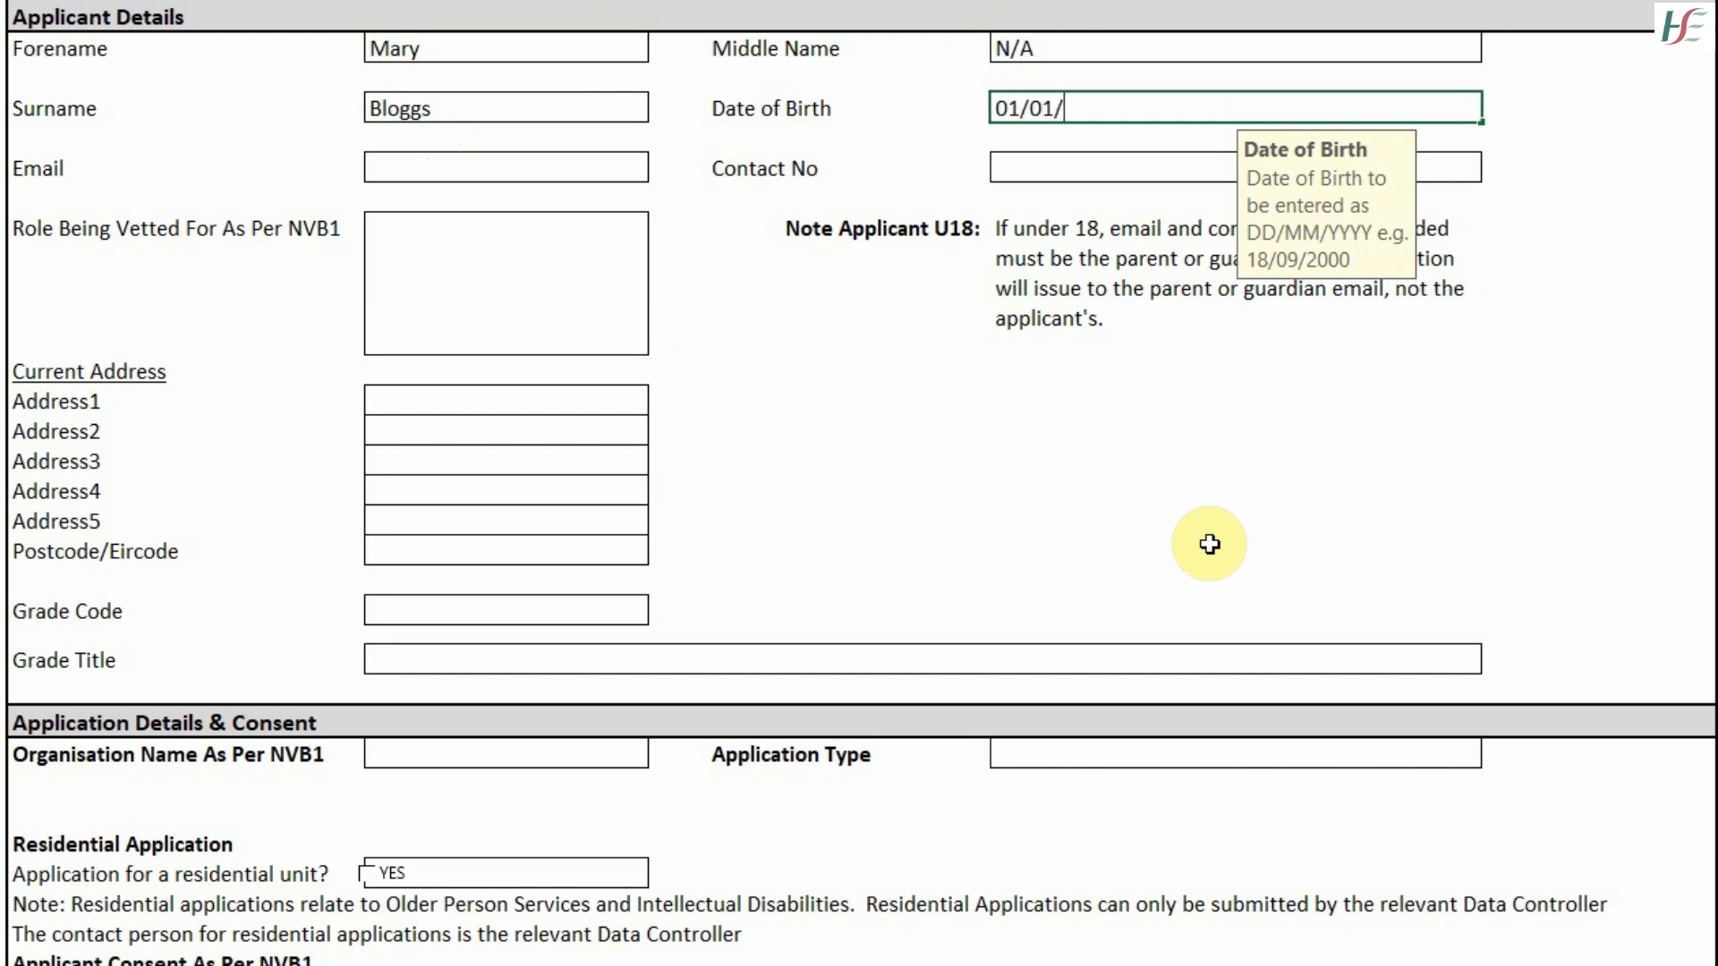
{"action": "type", "text": "1980"}
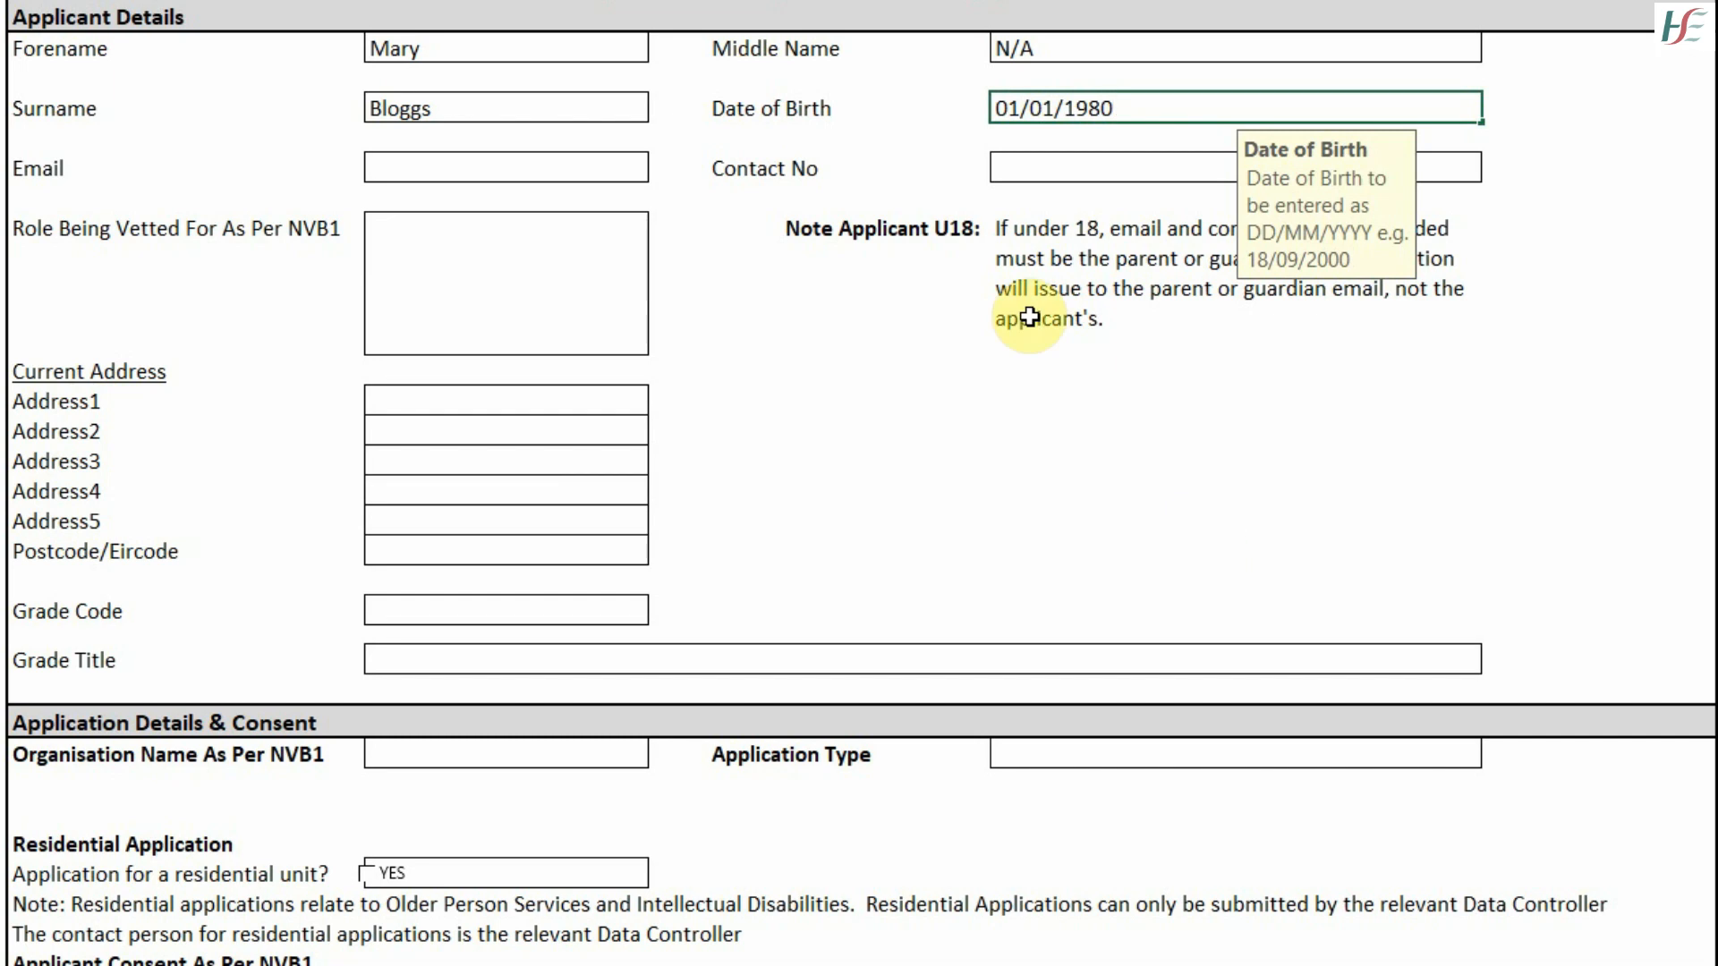
- Fill in the applicant's email address and contact number in Applicant Details
{"action": "left_click", "coordinate": [444, 173]}
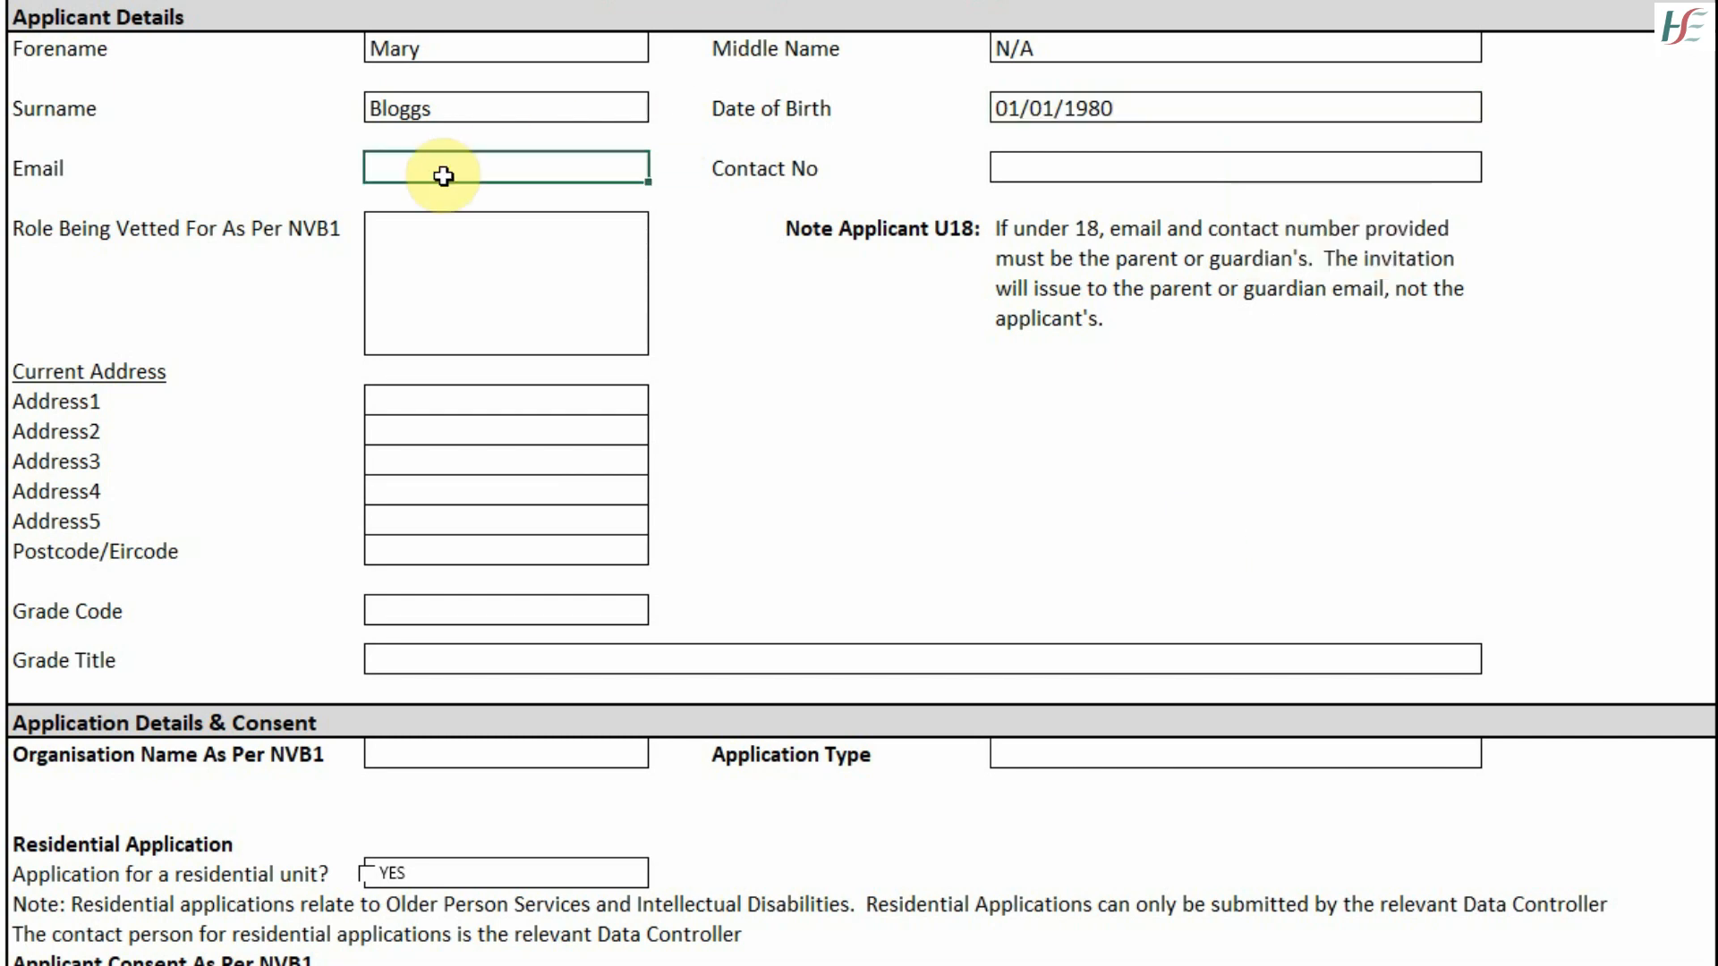
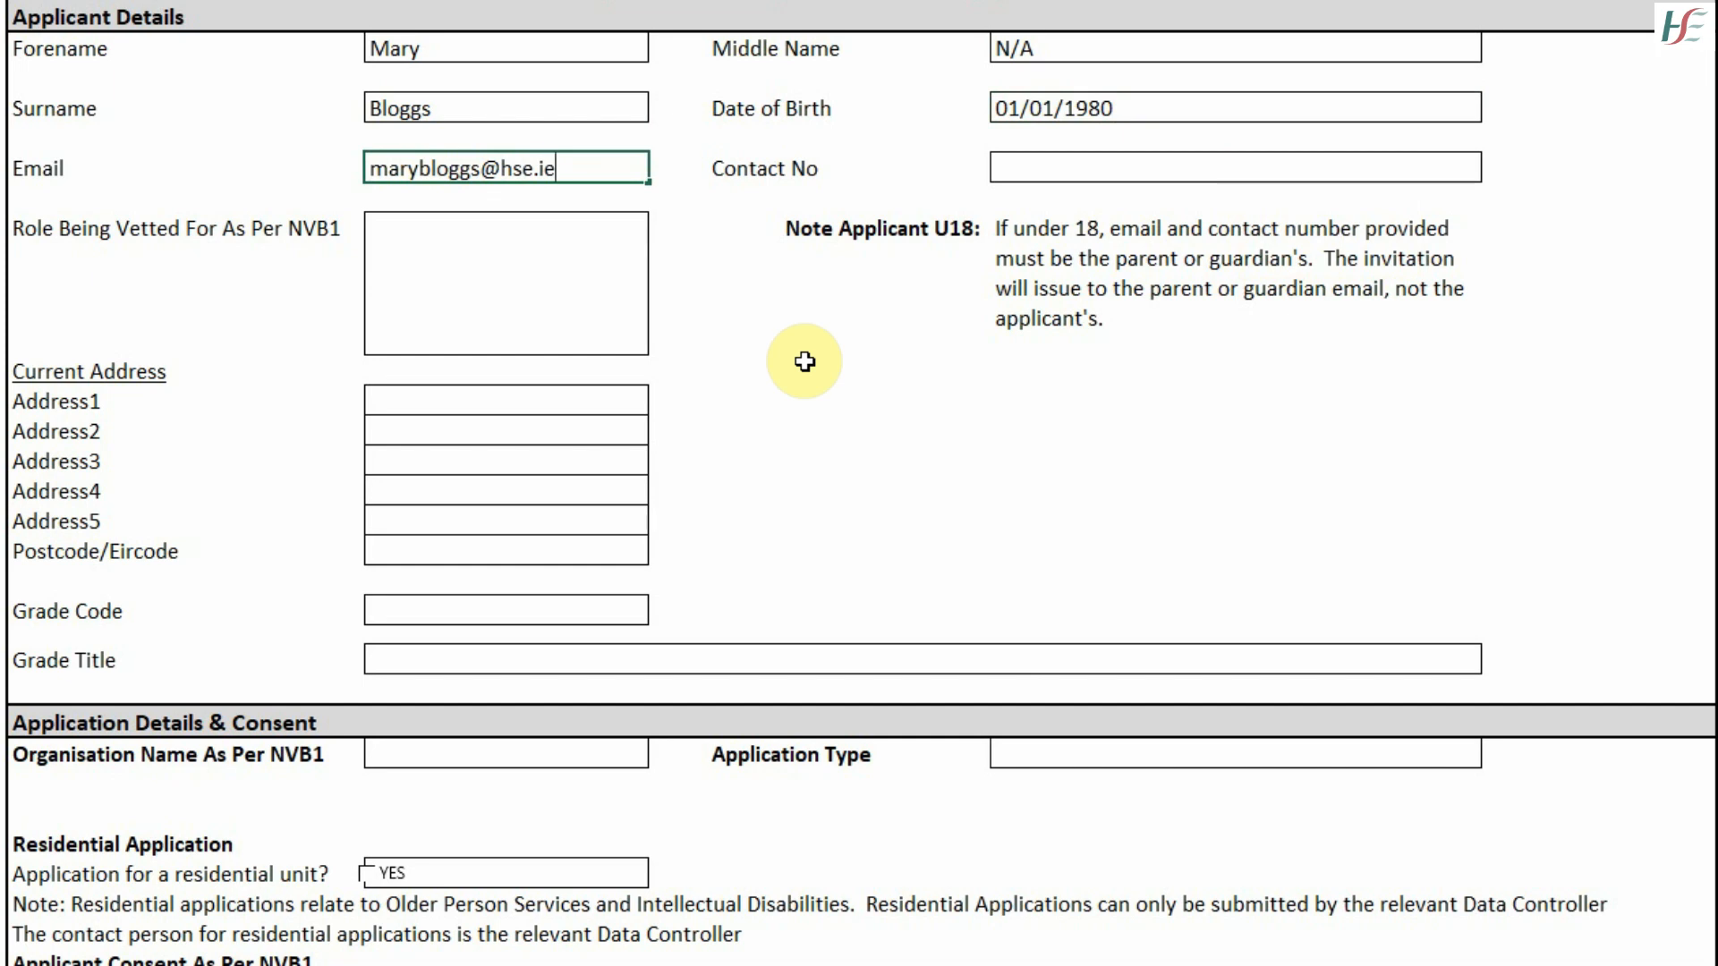
{"action": "key", "text": "Tab"}
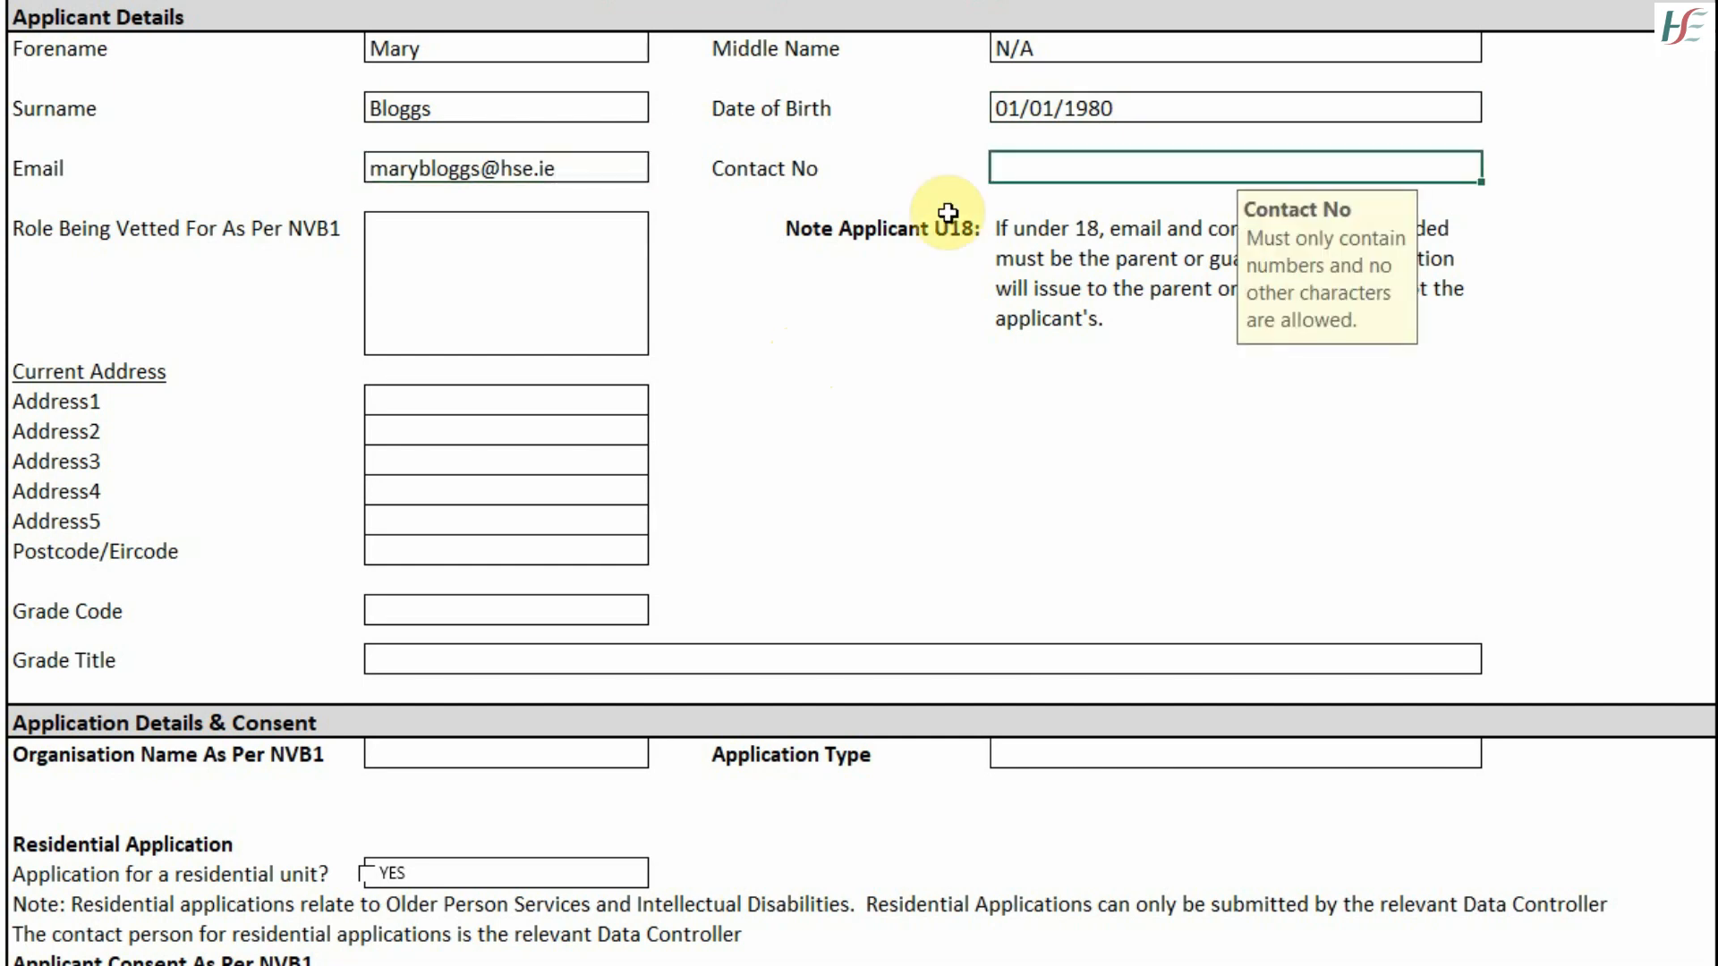
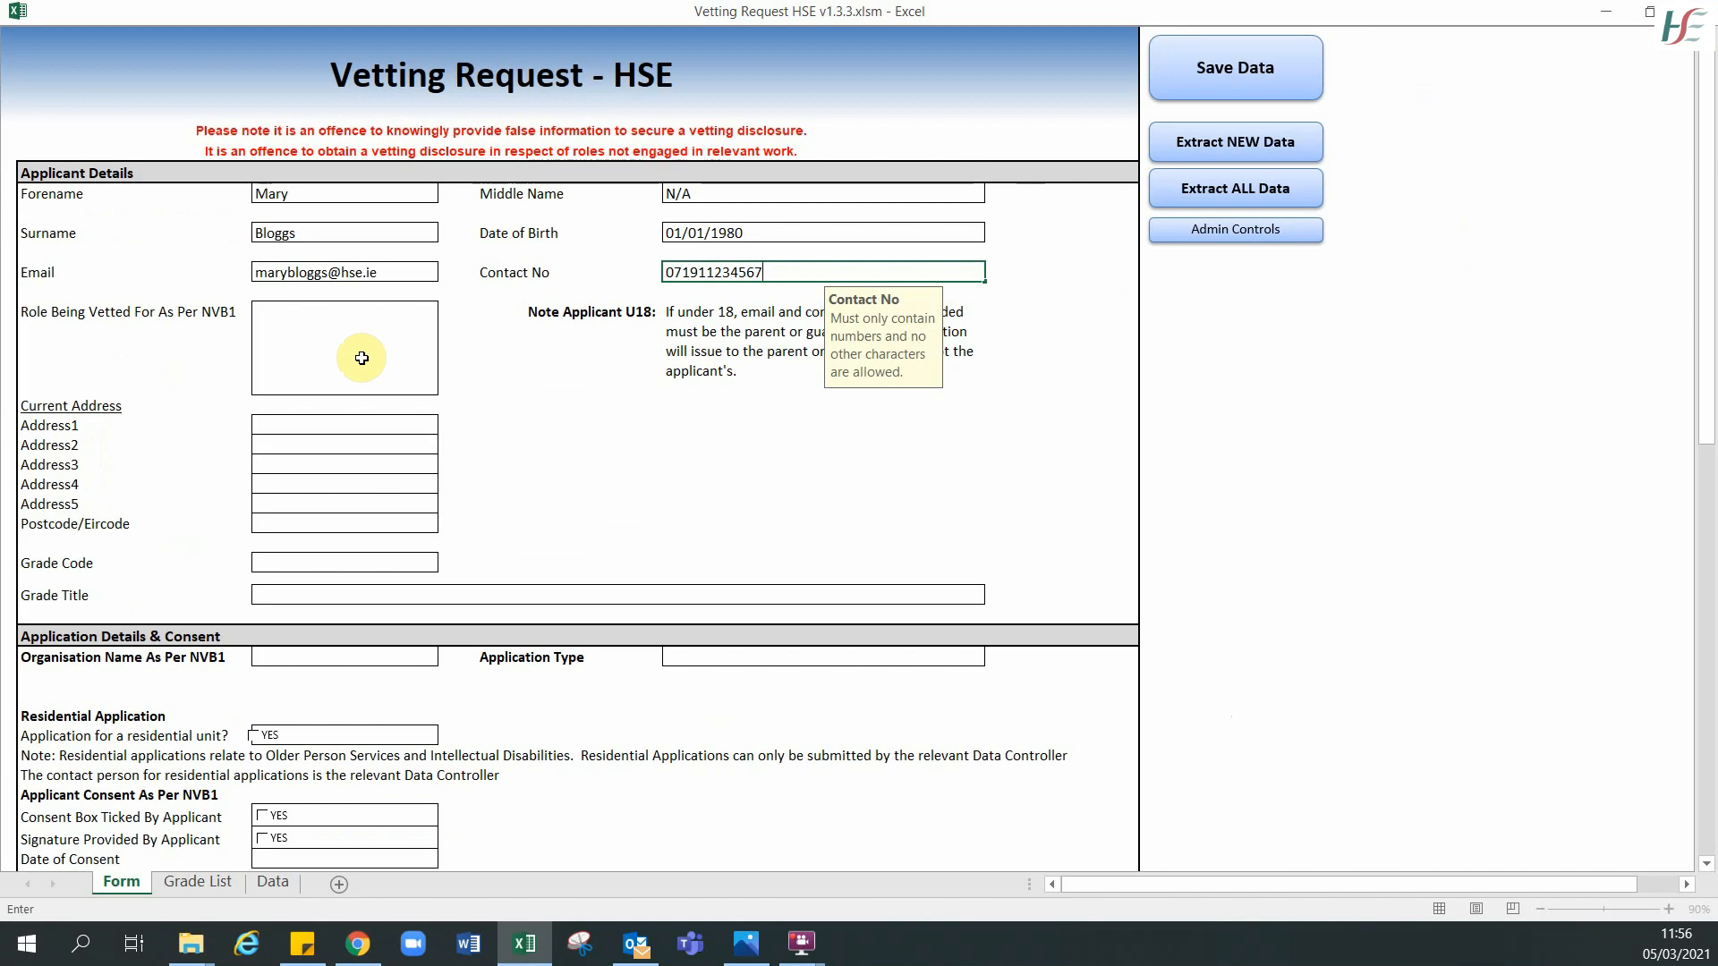
{"action": "left_click", "coordinate": [362, 358]}
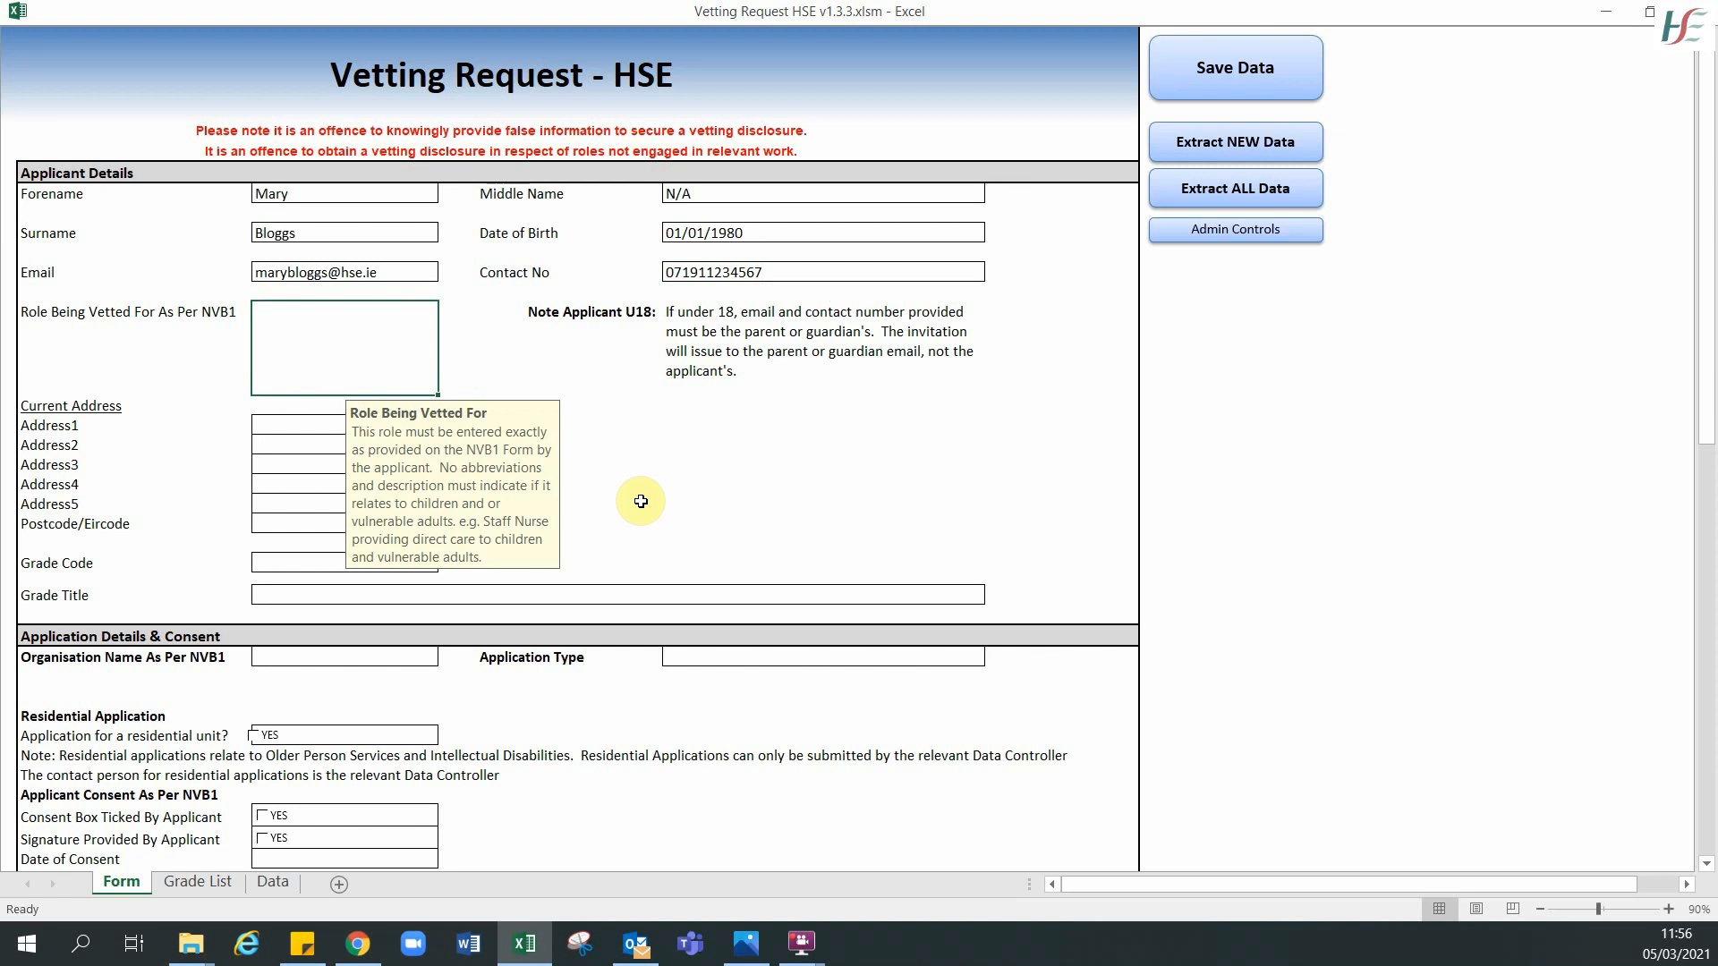
- Set the role to 'Staff Nurse providing care to children and vulnerable adults' and address to '1 Main Street, Sligo'
{"action": "key", "text": "BackSpace"}
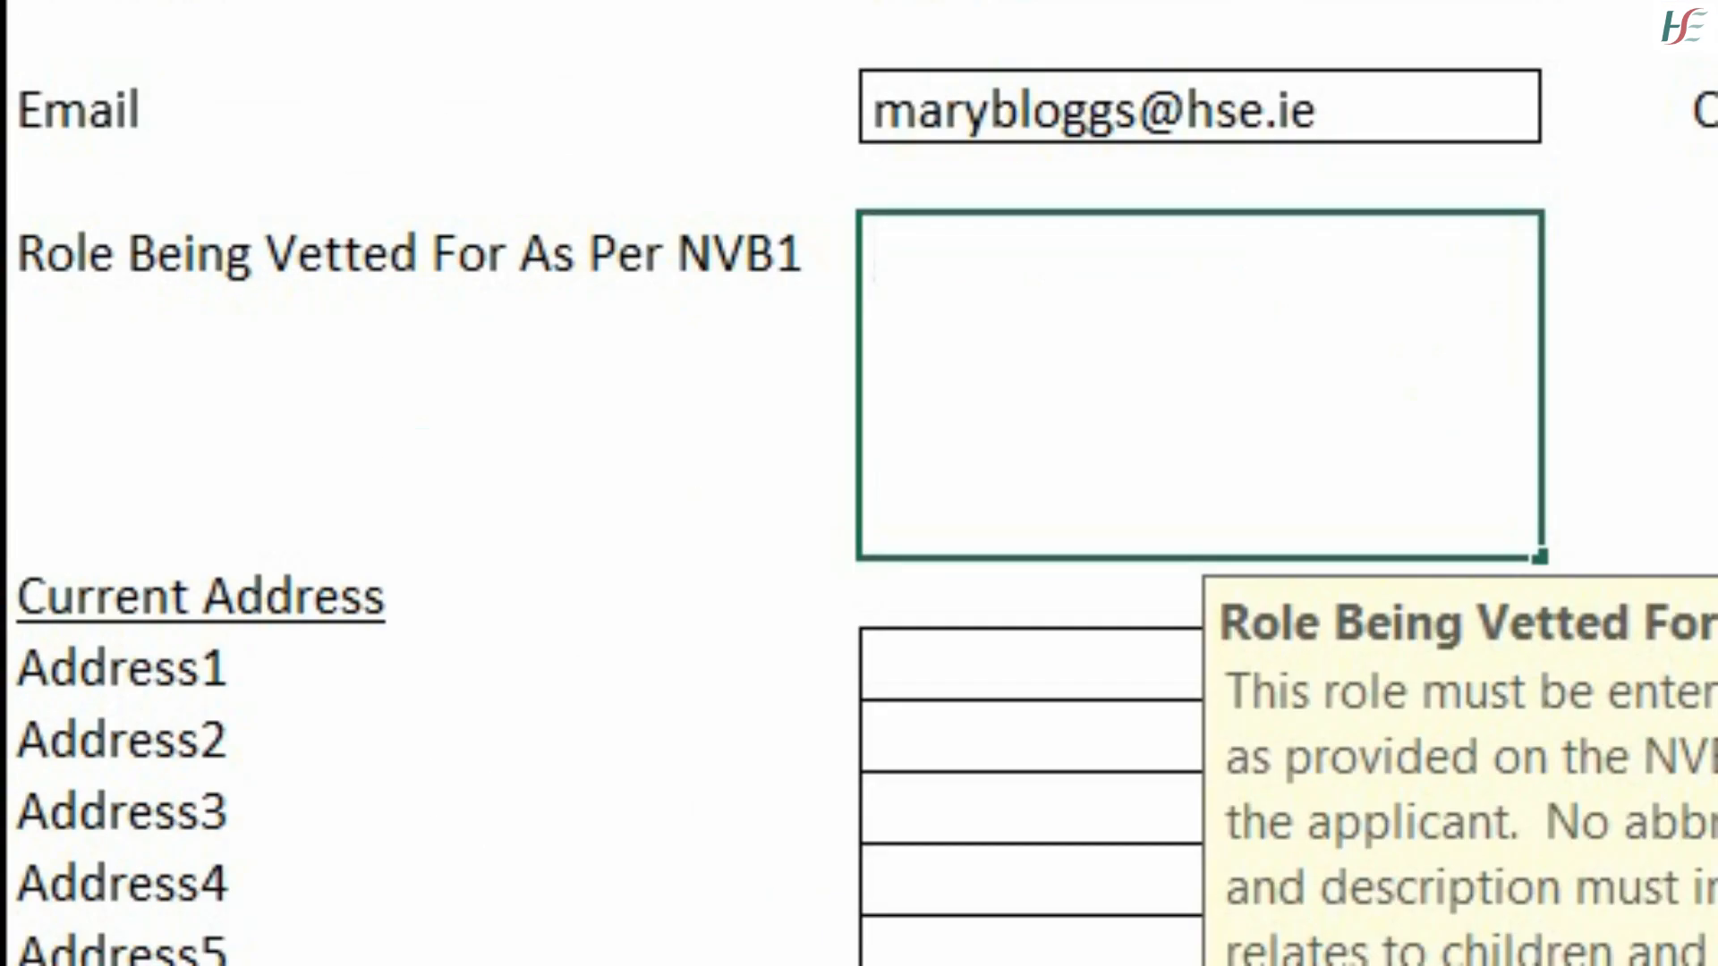
{"action": "type", "text": "Staf"}
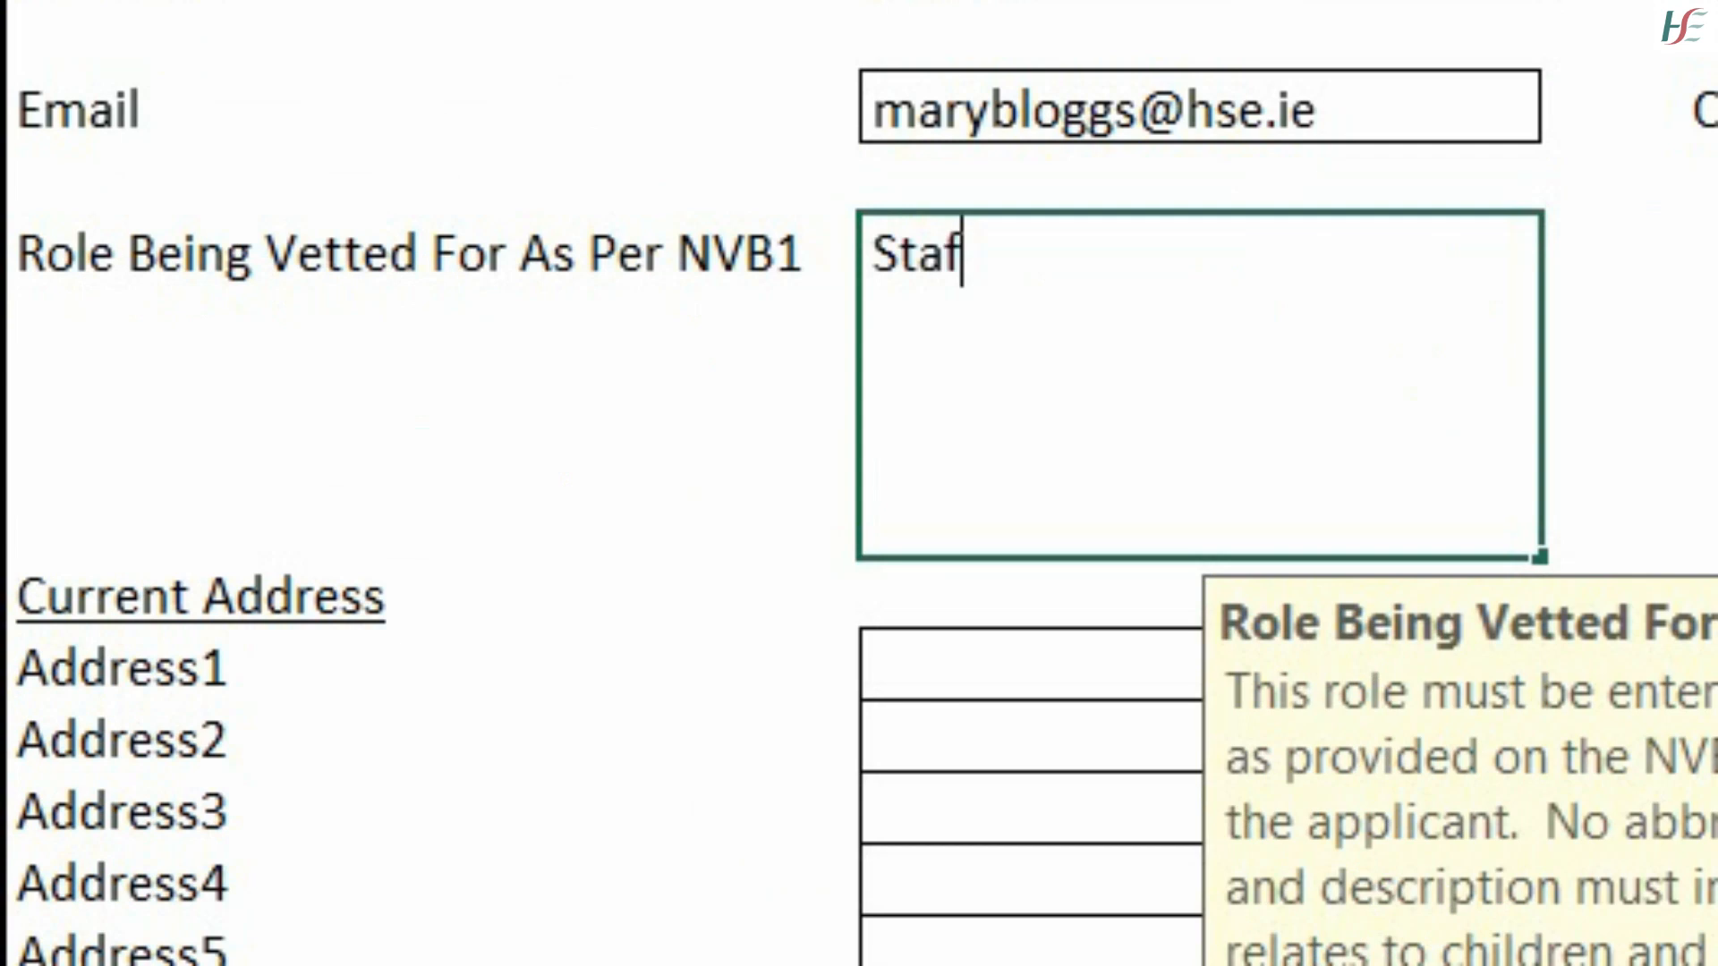
{"action": "type", "text": "f Nurse"}
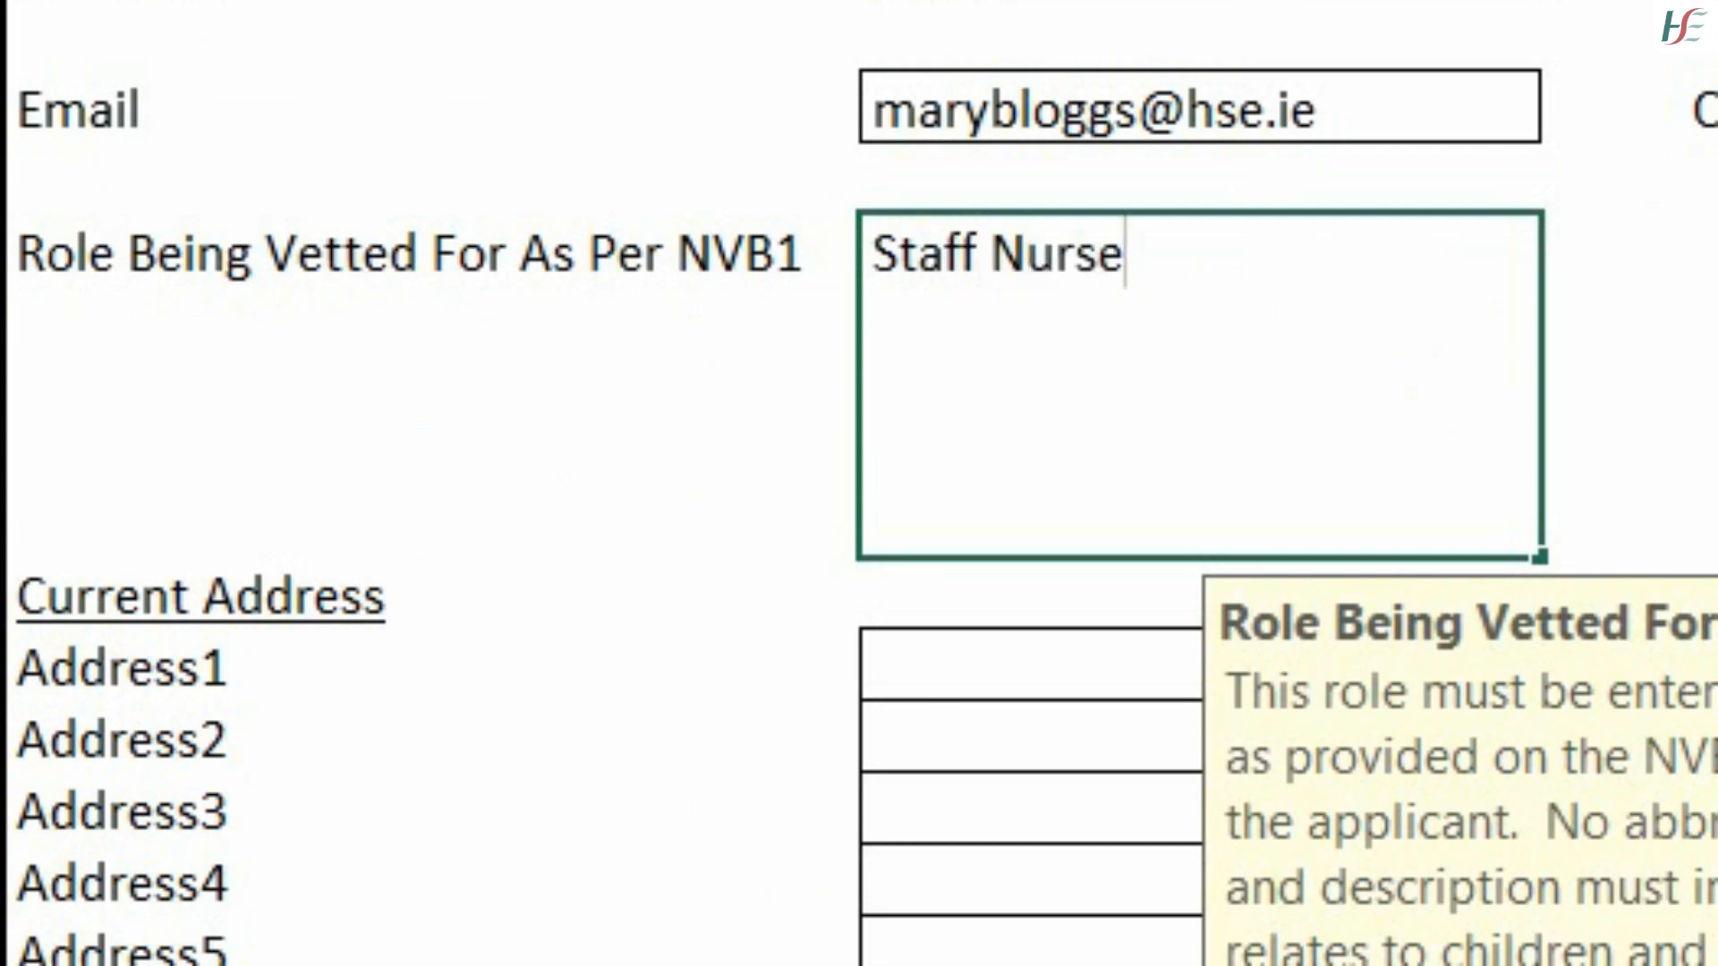
{"action": "type", "text": " provid"}
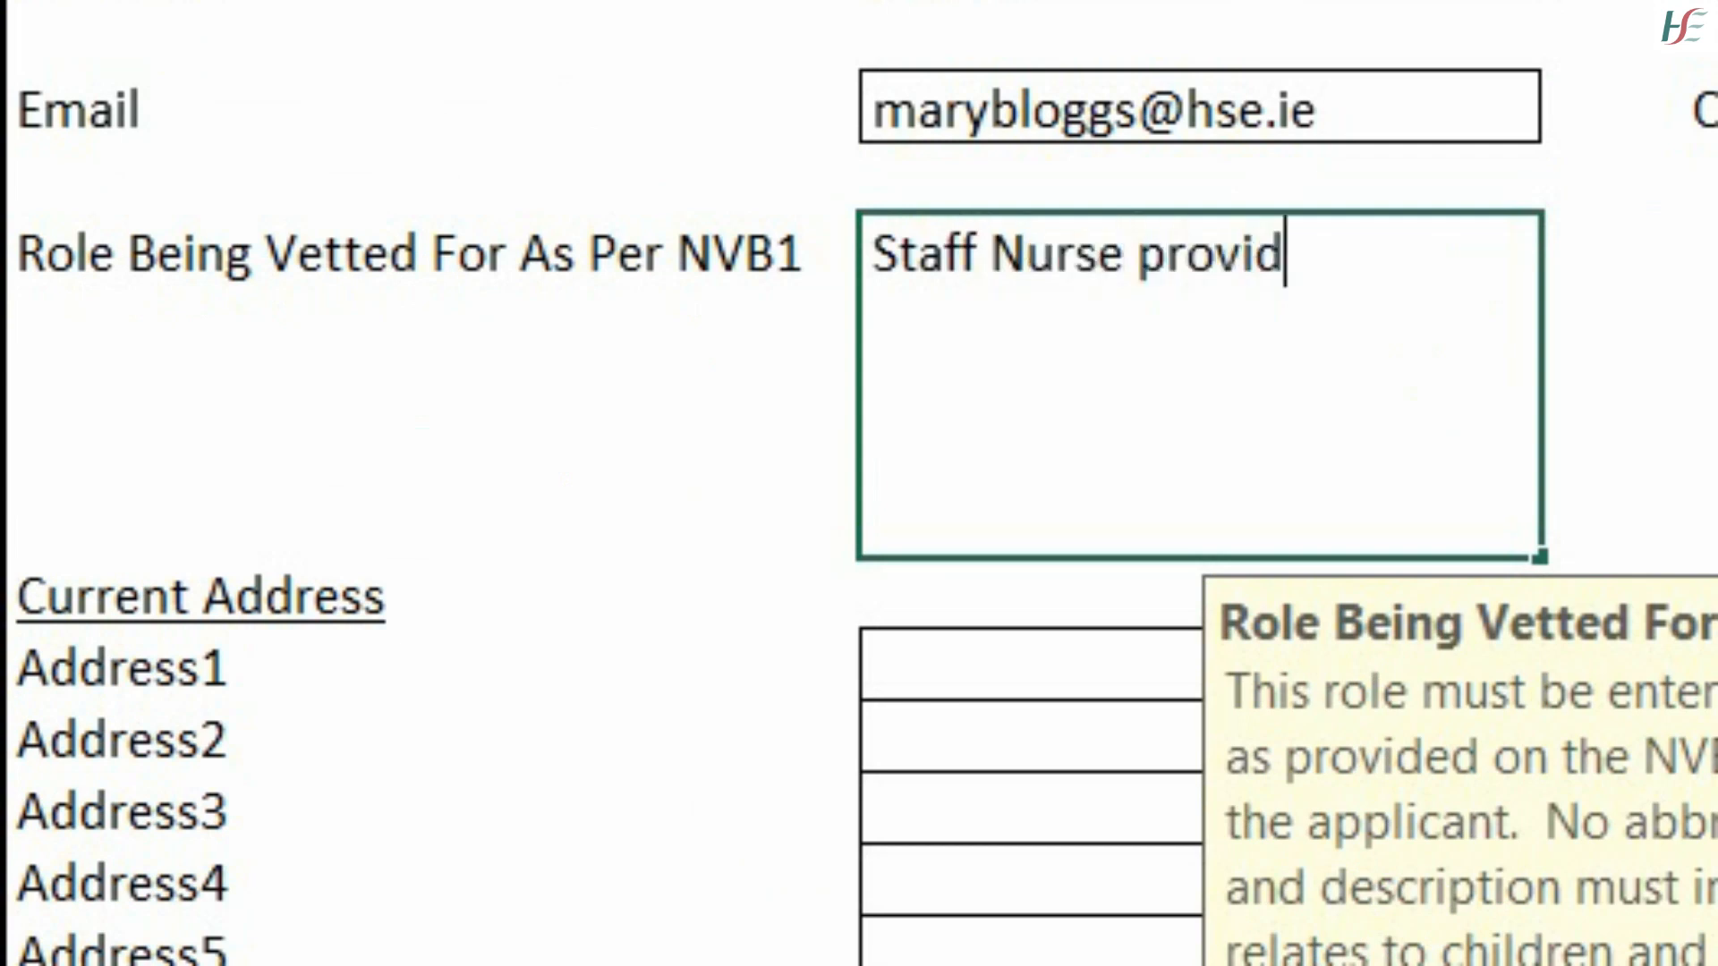
{"action": "type", "text": "ing care to"}
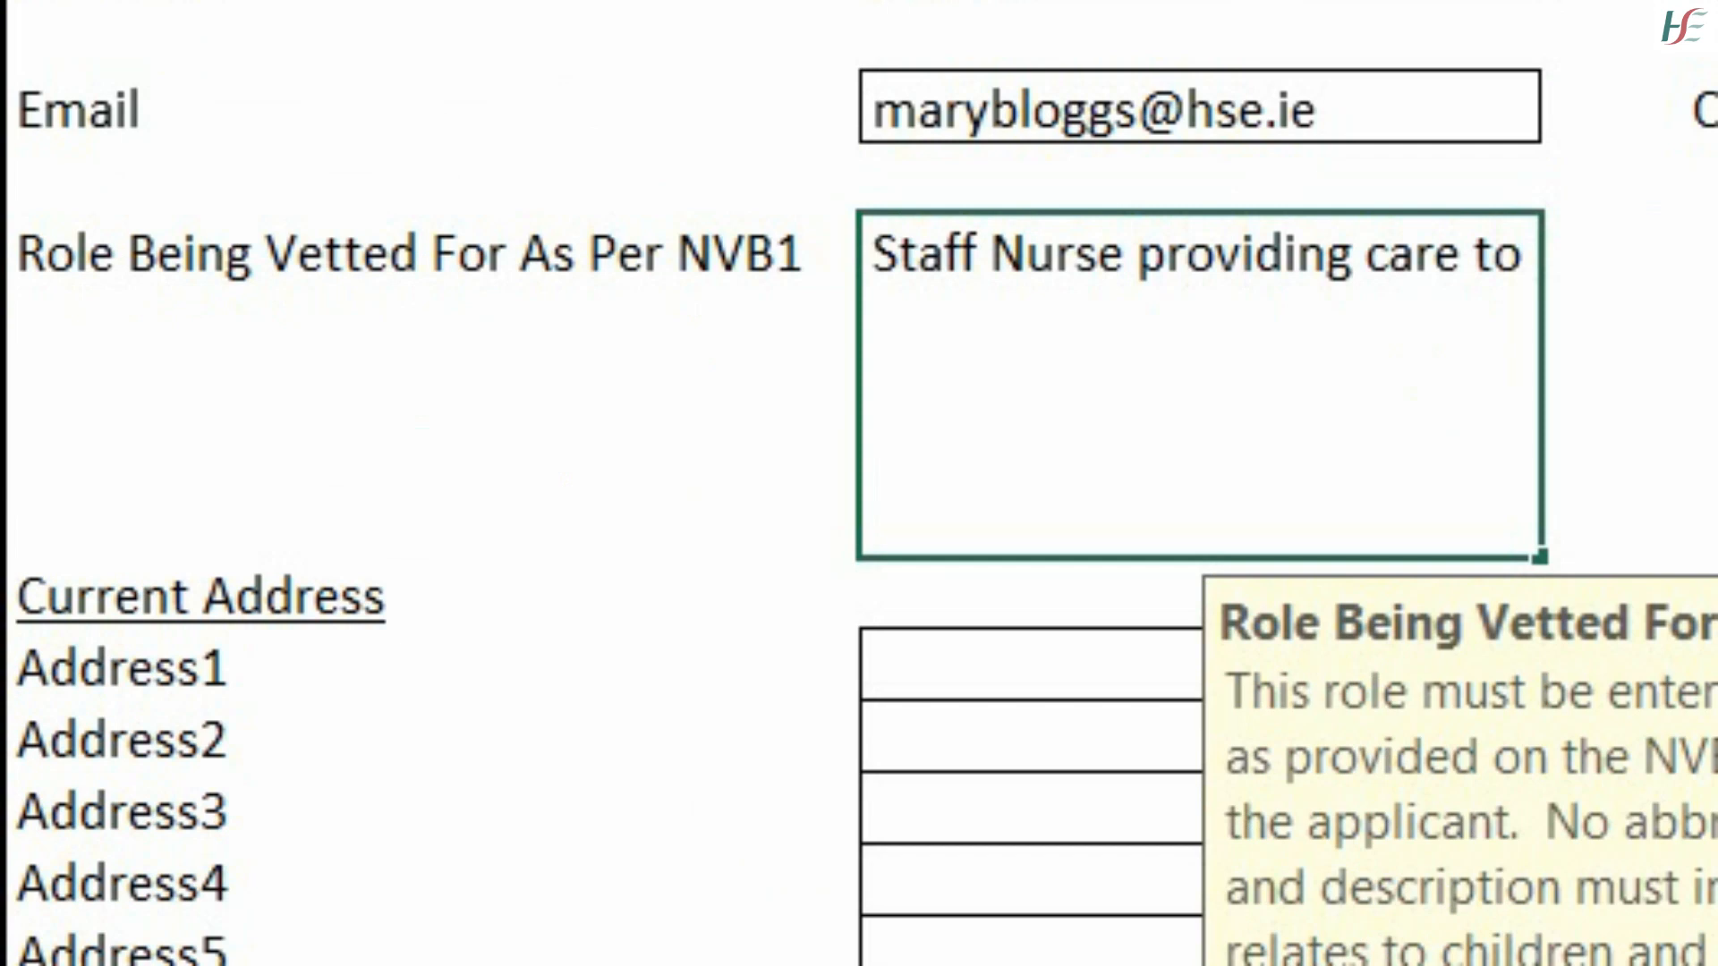
{"action": "type", "text": " children "}
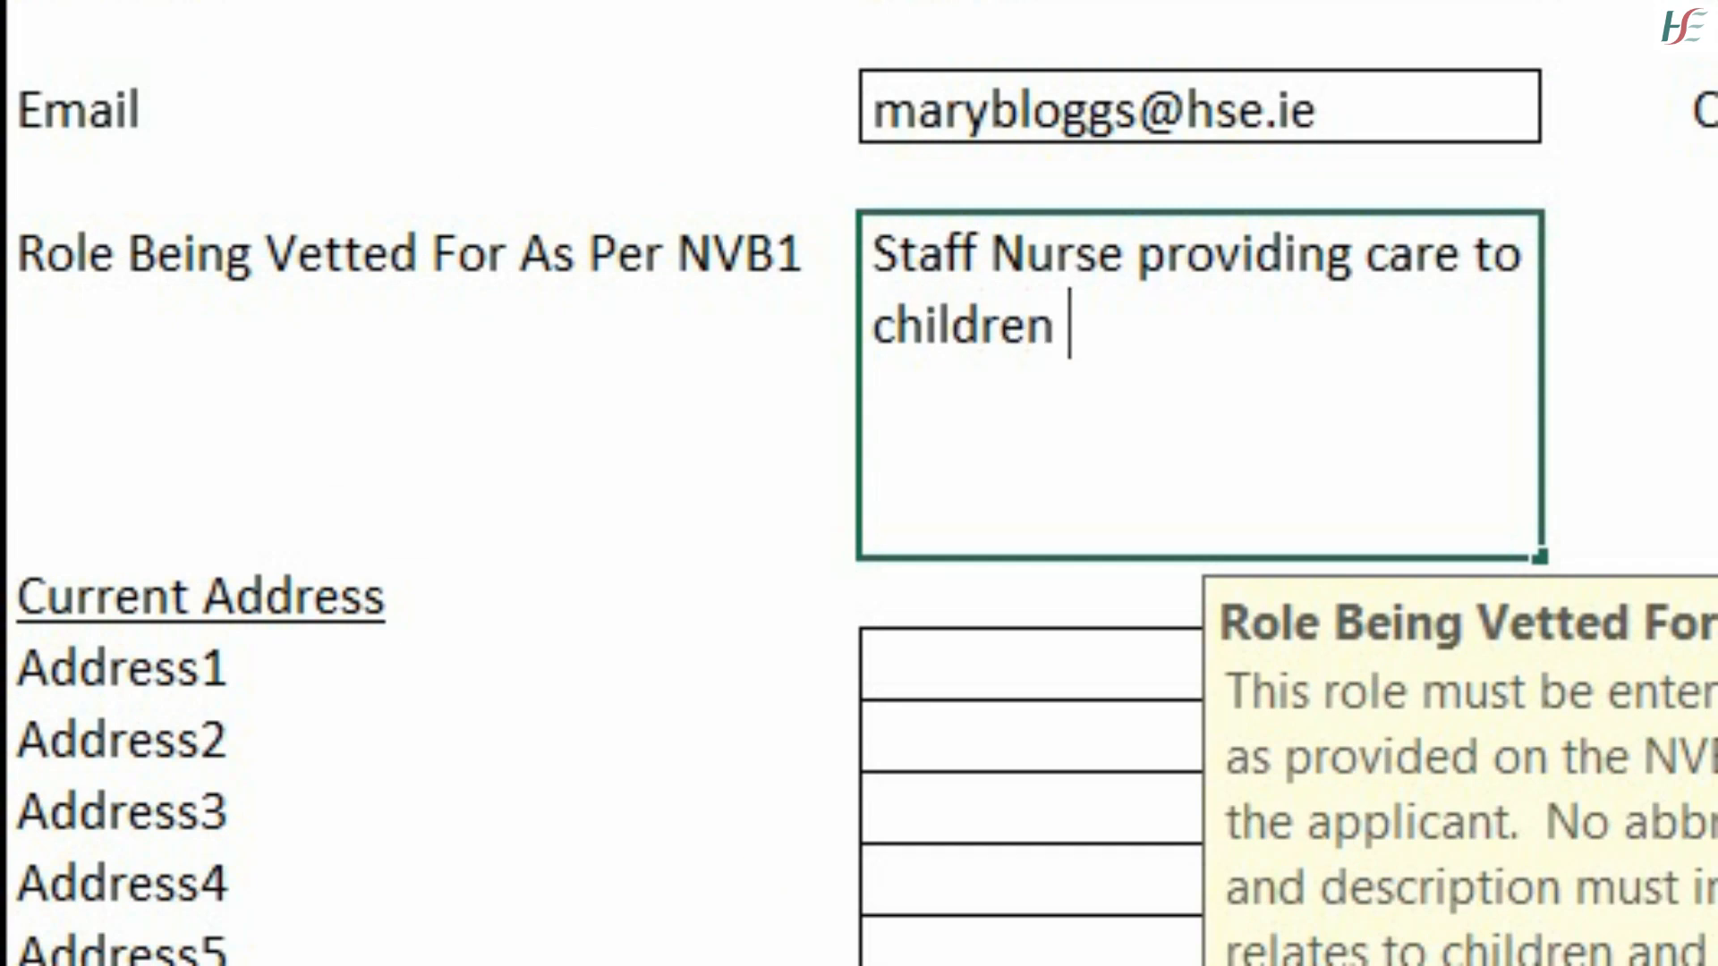
{"action": "type", "text": "and vulnerable"}
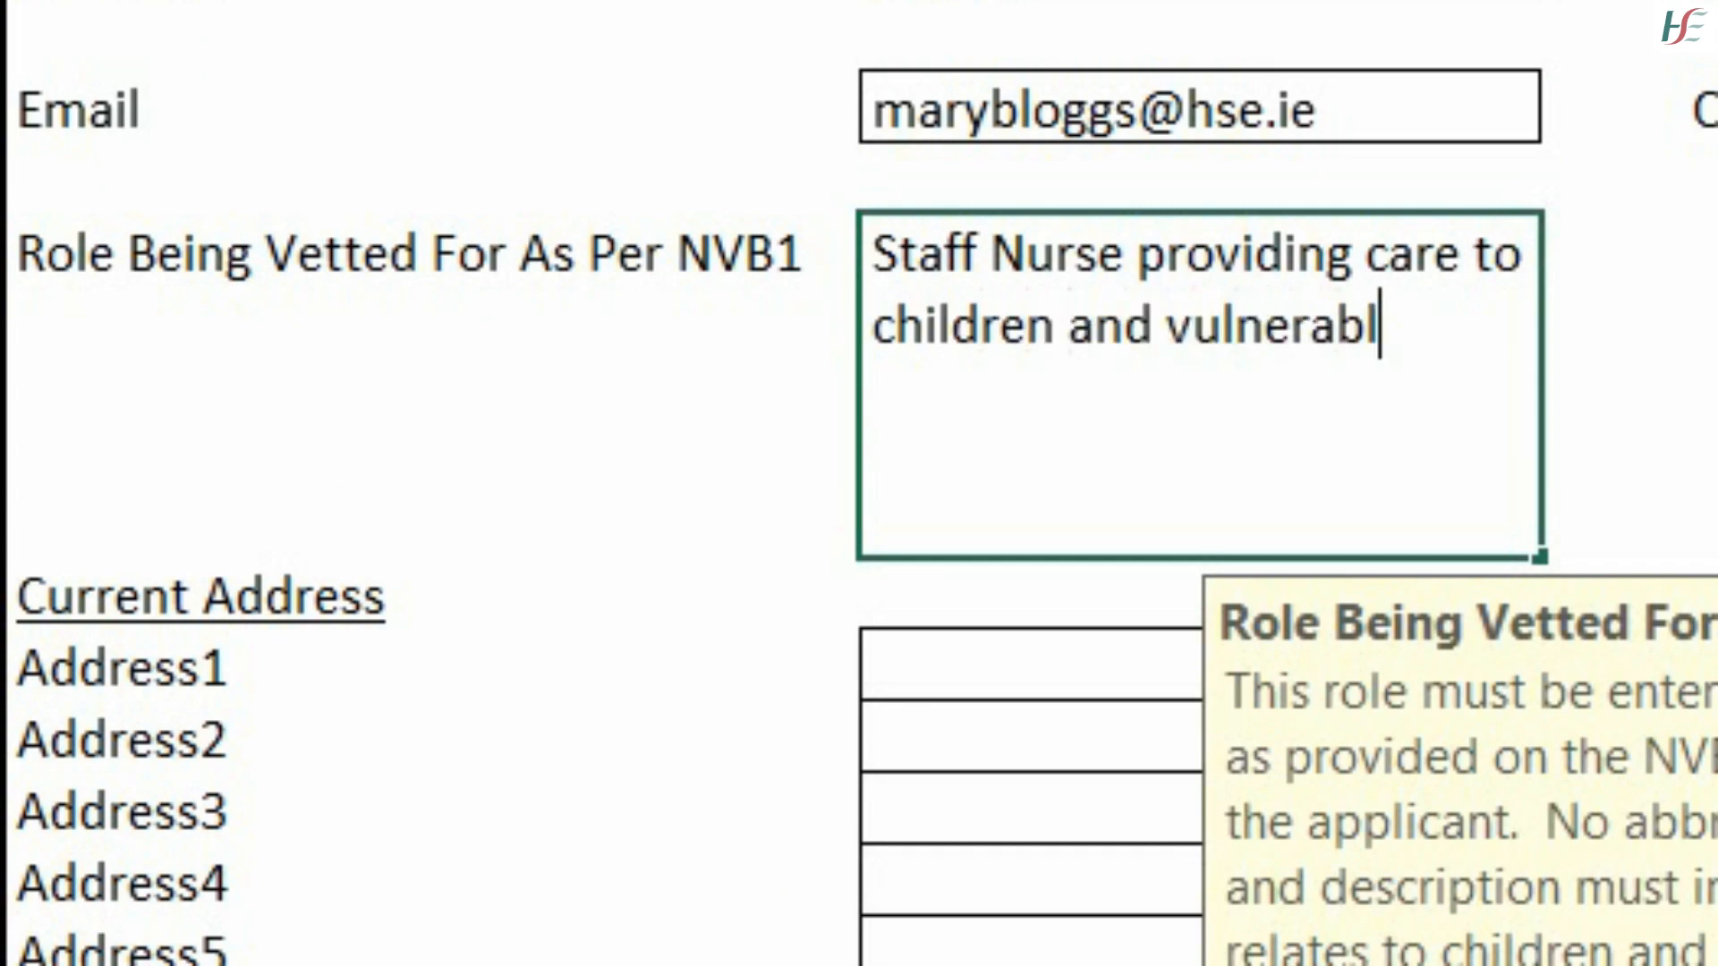
{"action": "type", "text": " adults"}
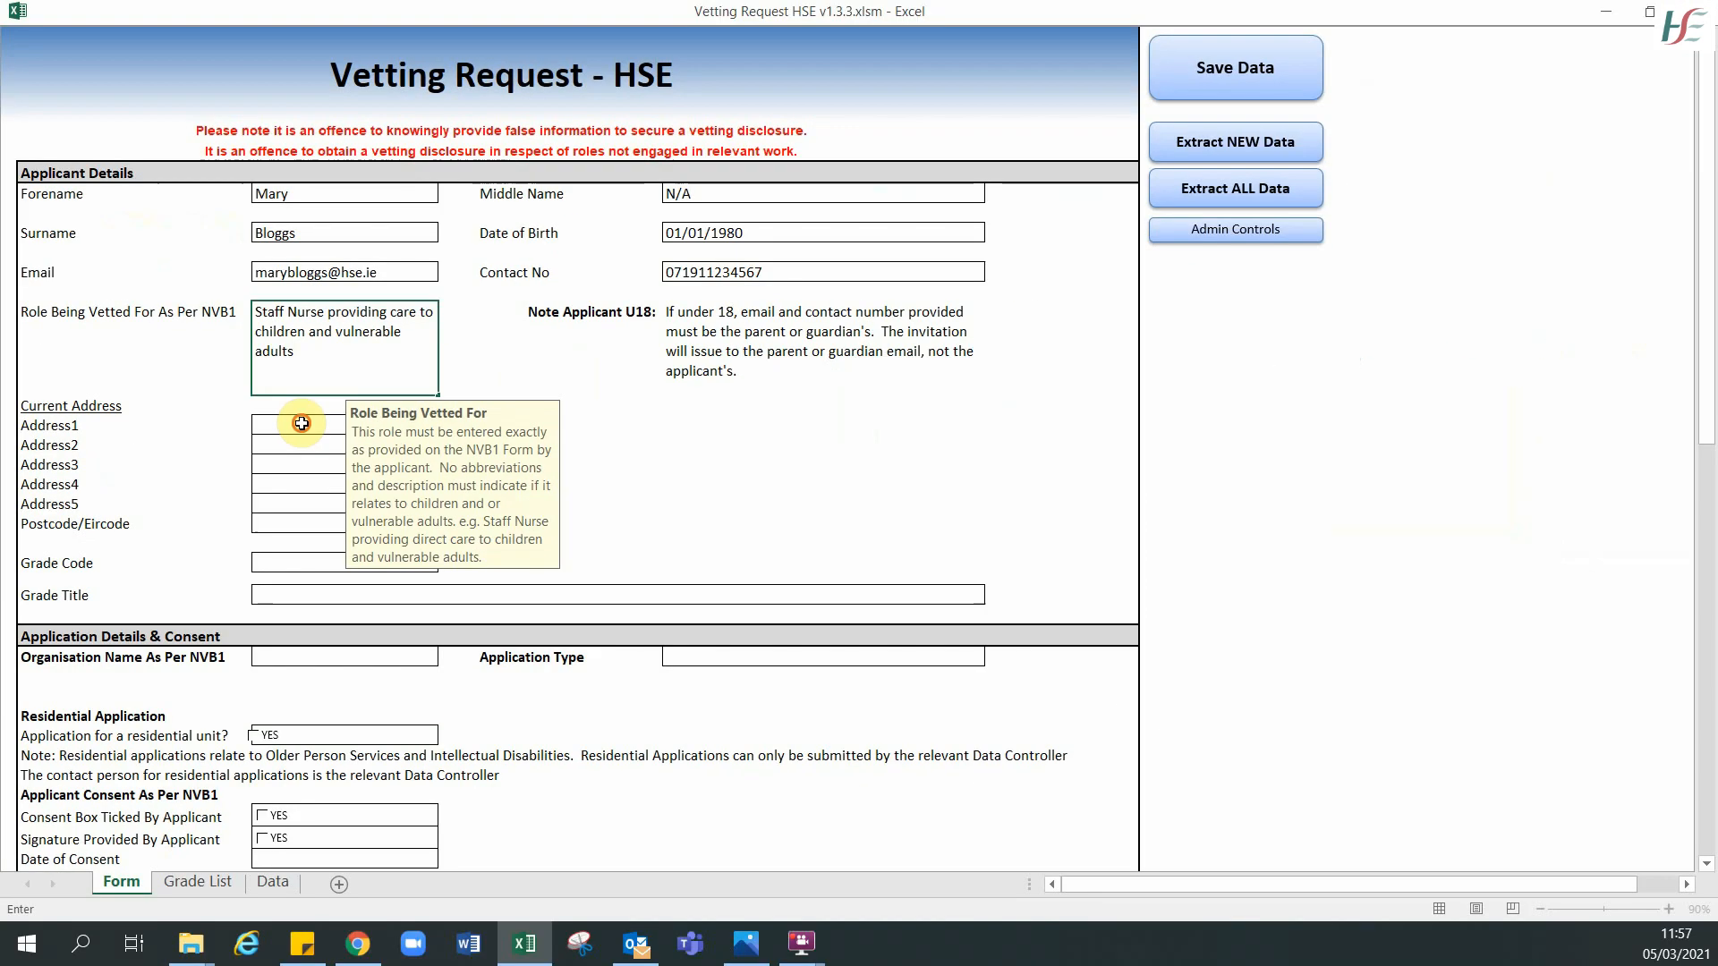
{"action": "left_click", "coordinate": [1041, 658]}
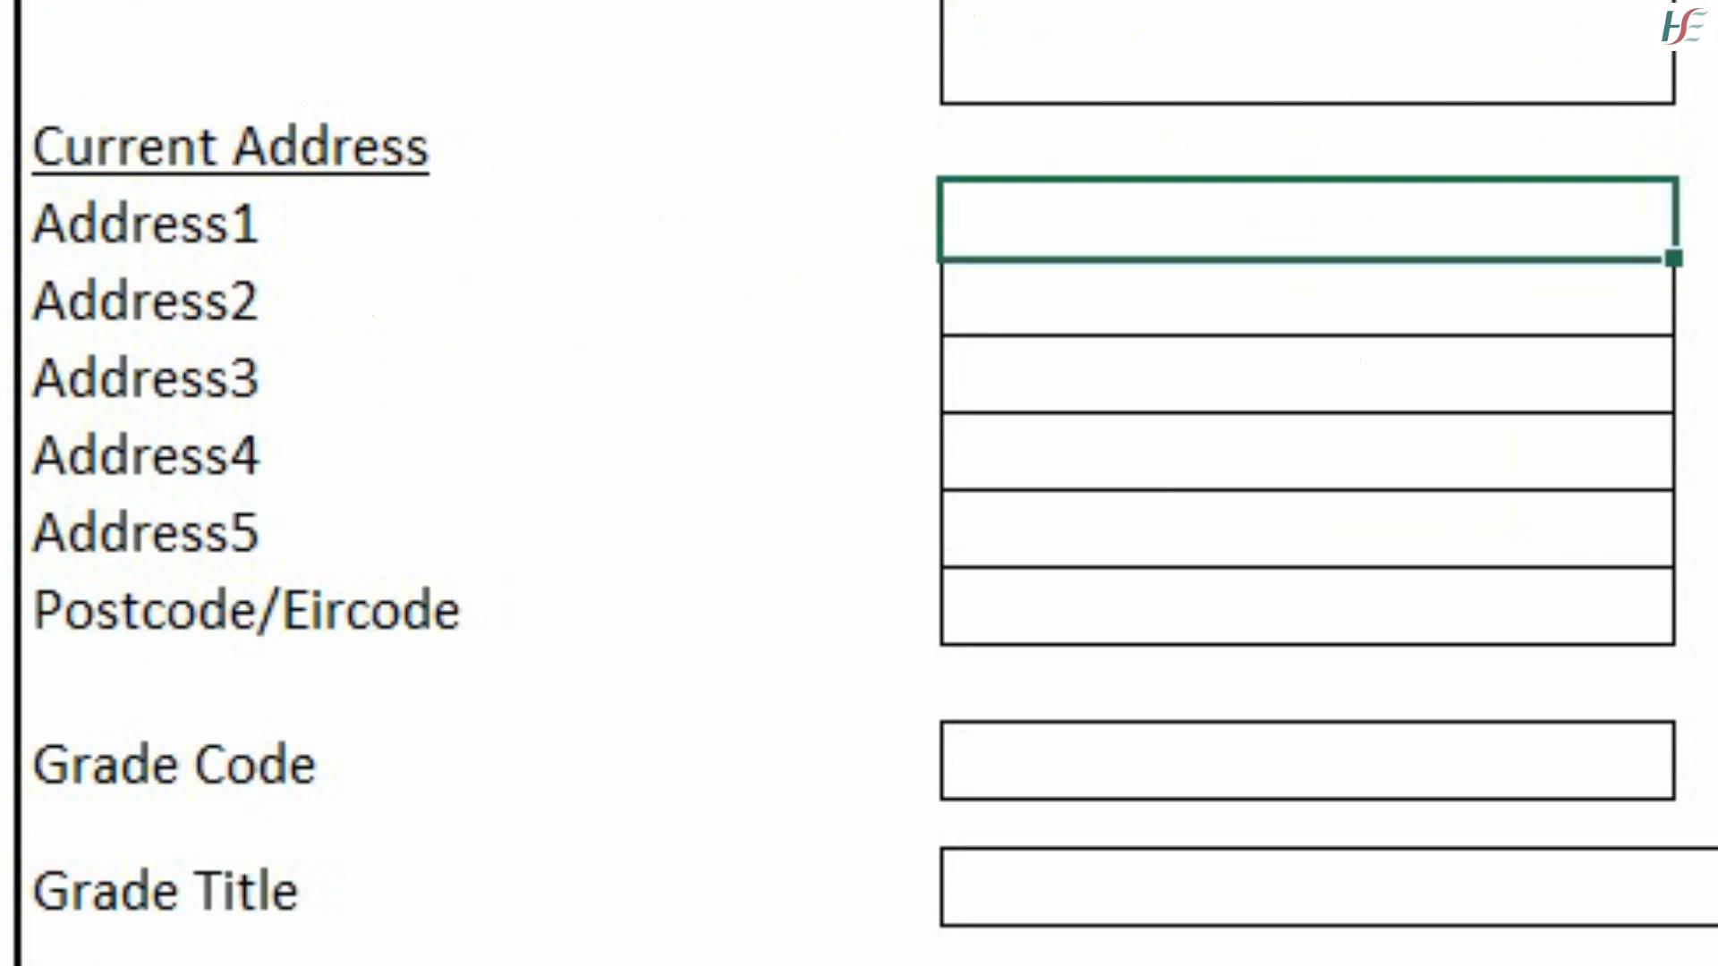
{"action": "type", "text": "1 Main S"}
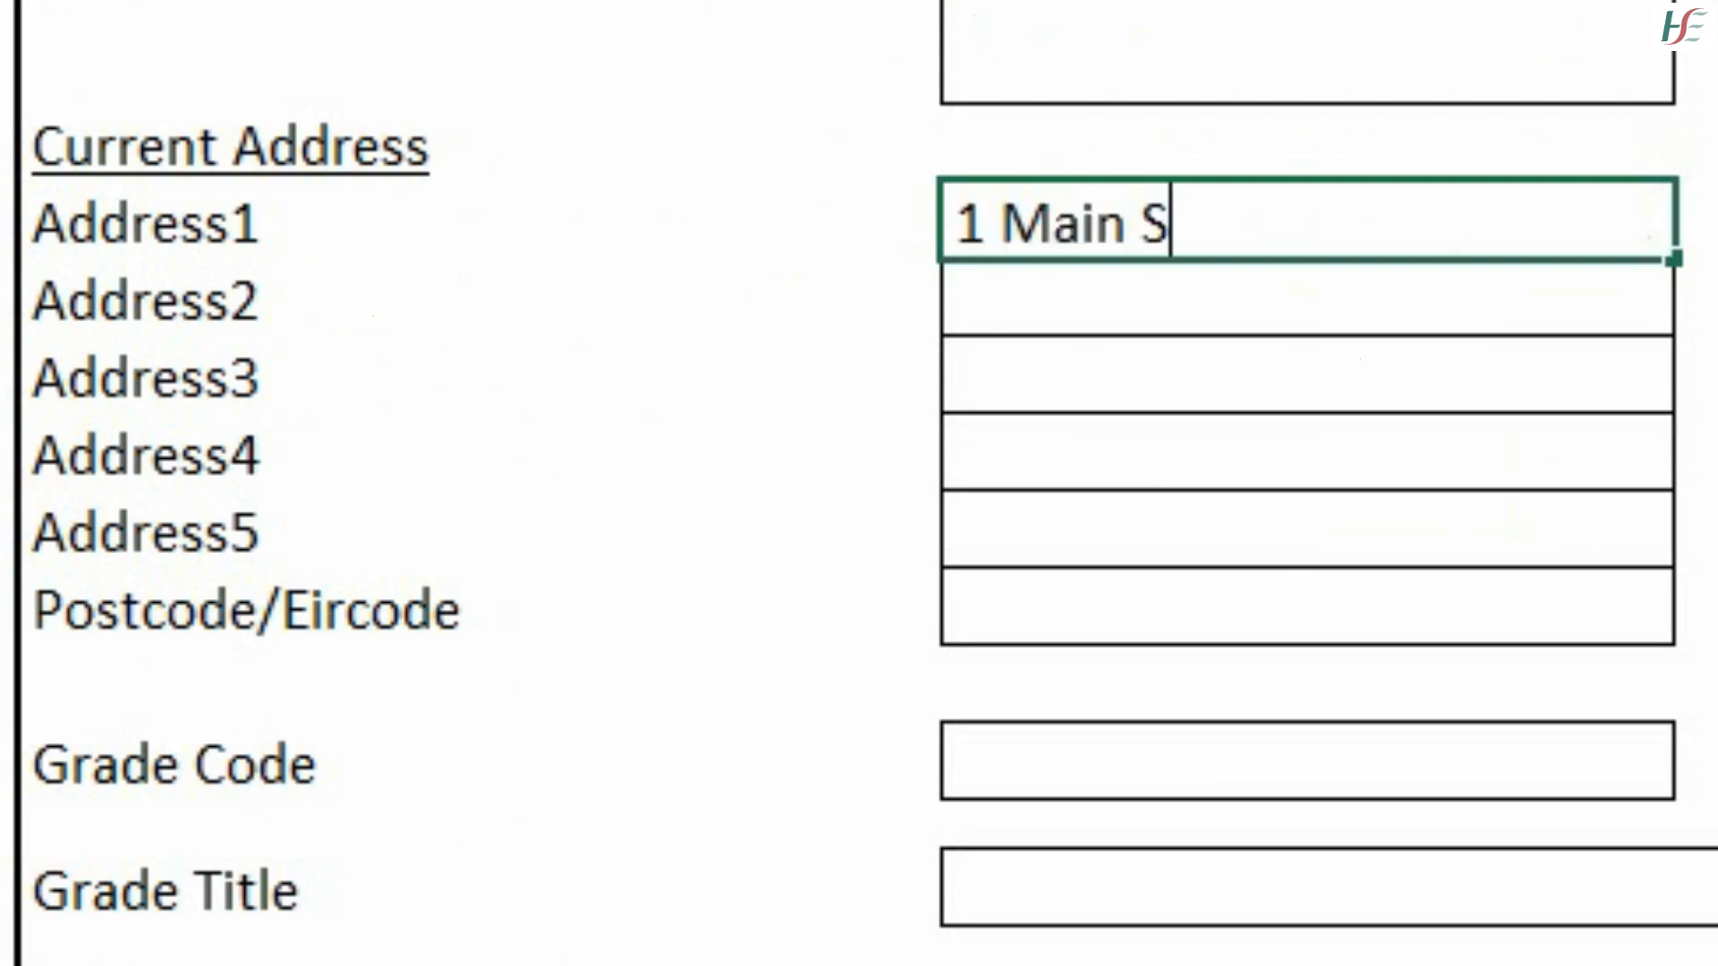
{"action": "type", "text": "treet"}
{"action": "key", "text": "Return"}
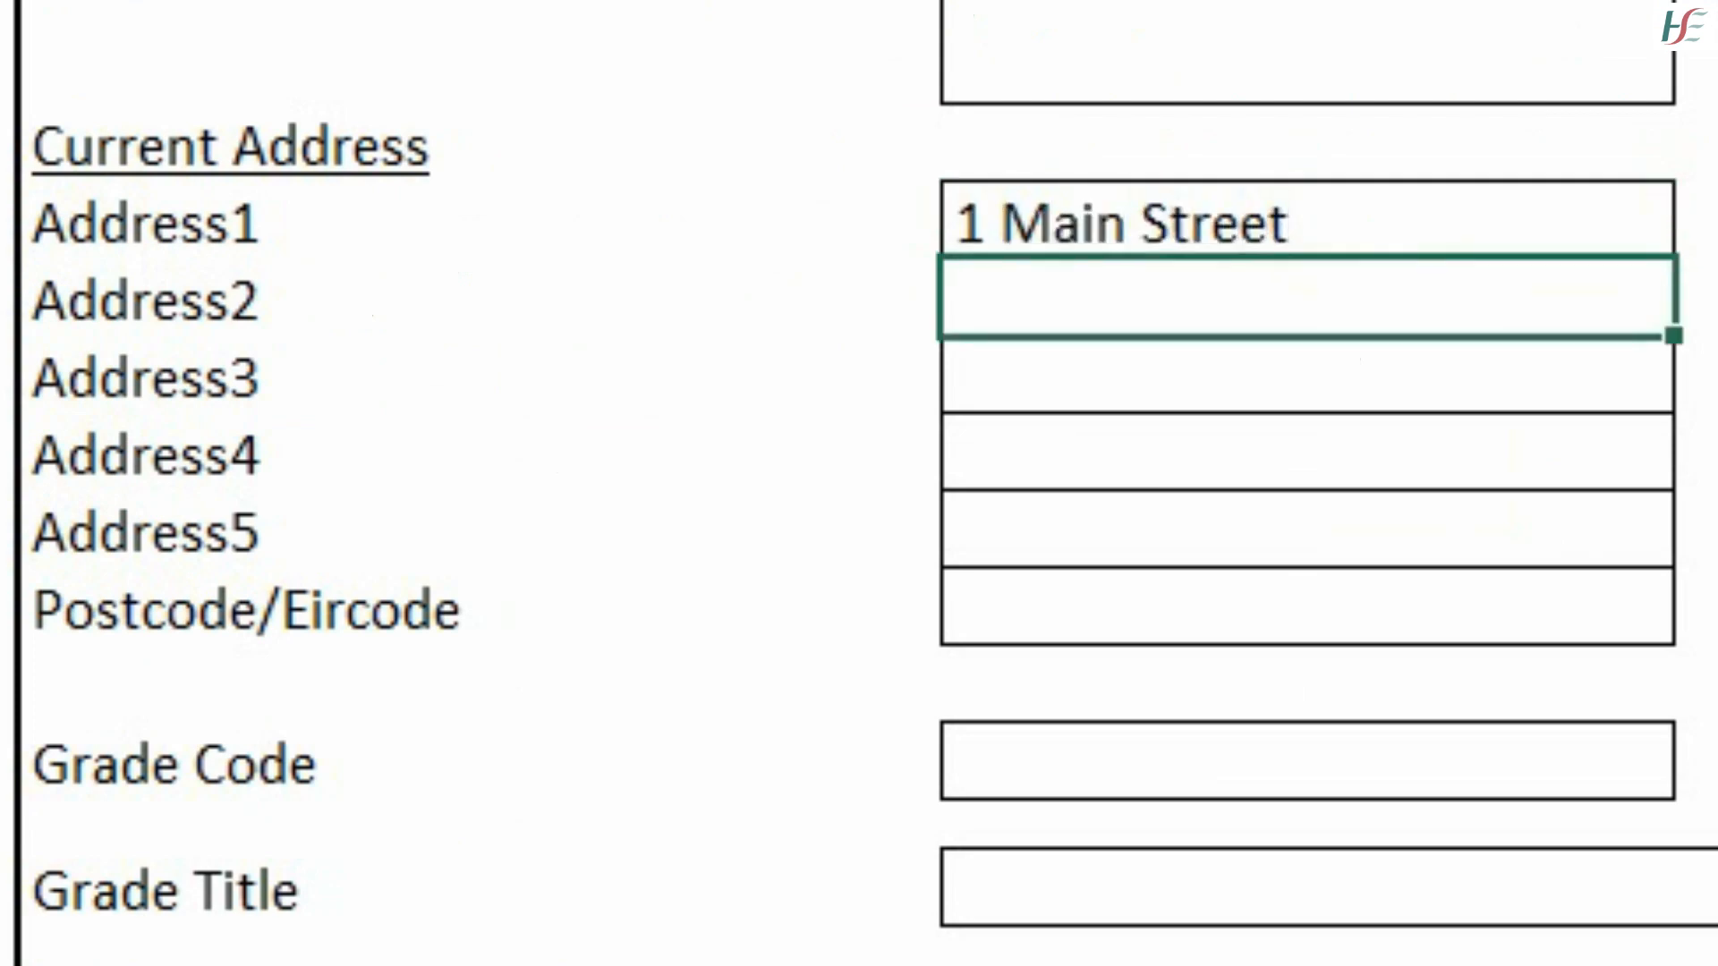
{"action": "type", "text": "Sligo"}
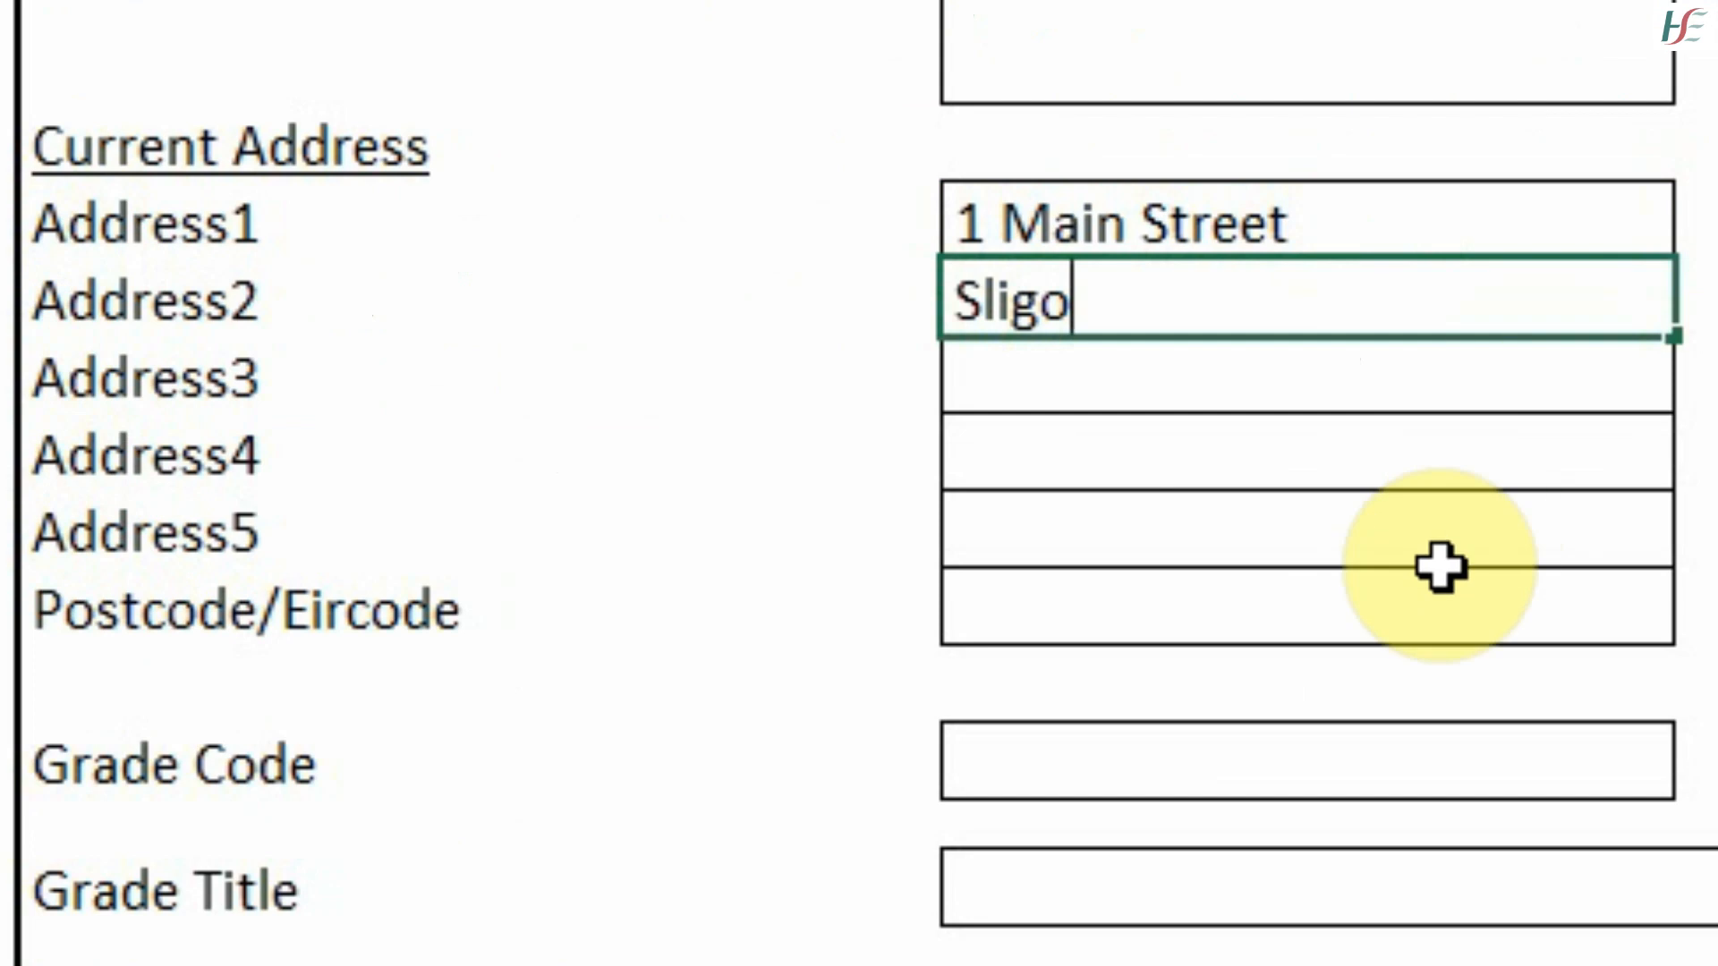
{"action": "left_click", "coordinate": [1329, 758]}
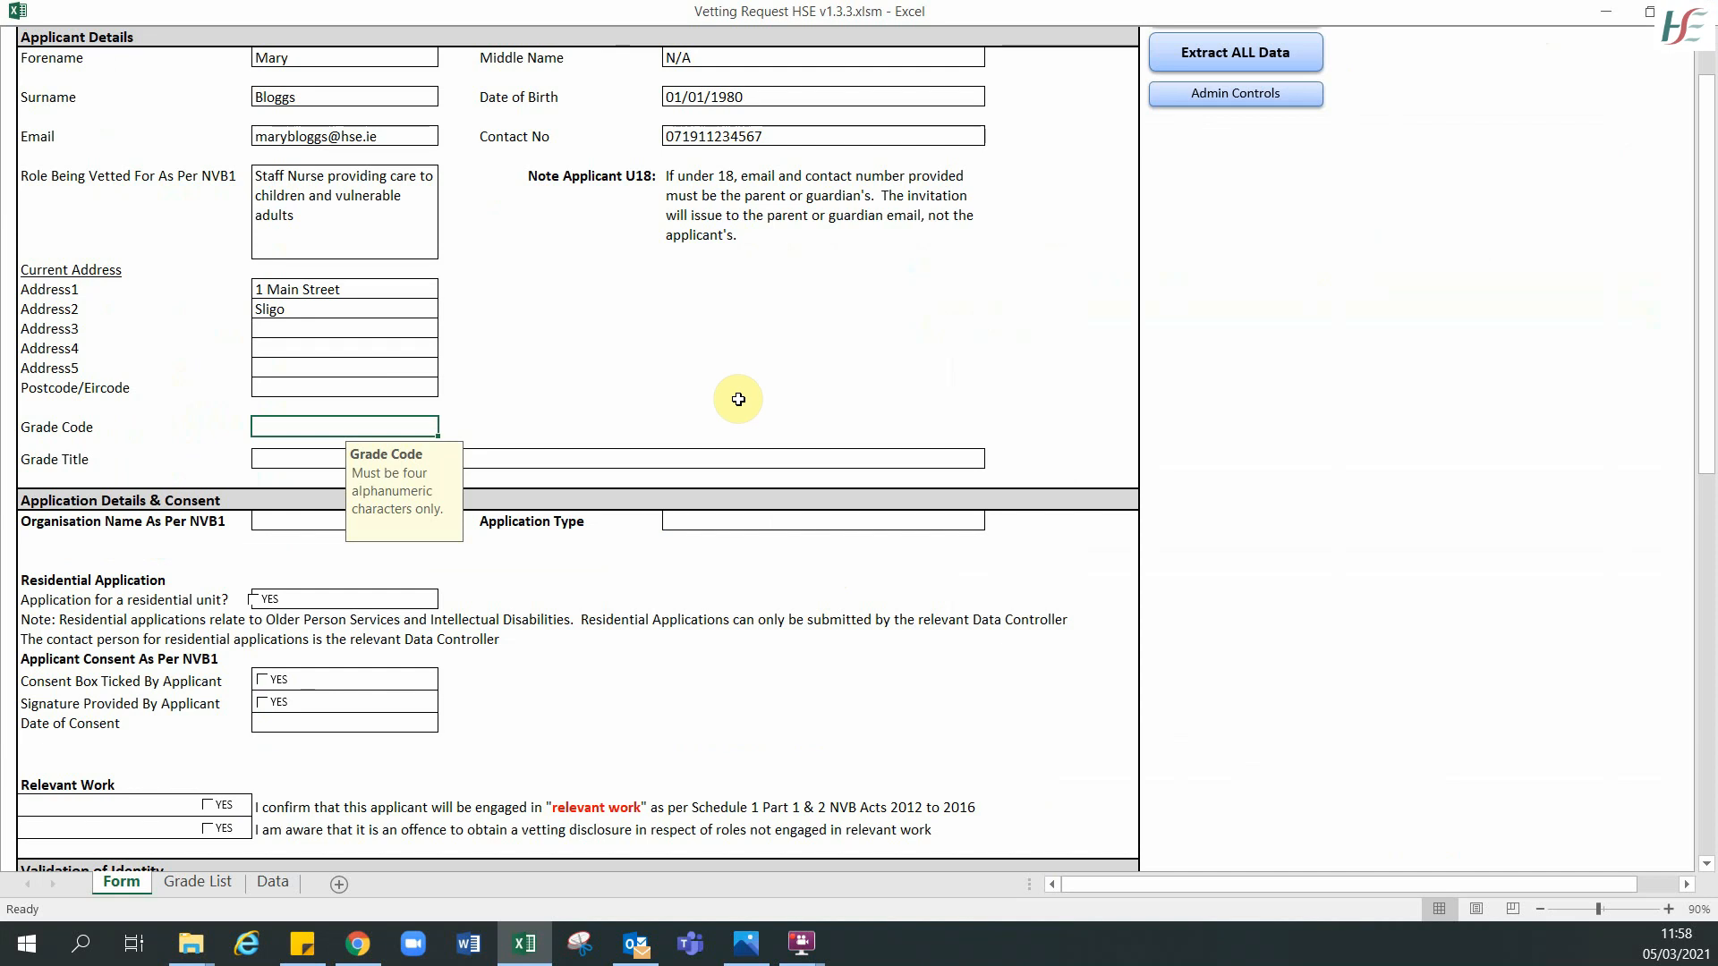
{"action": "left_click", "coordinate": [186, 888]}
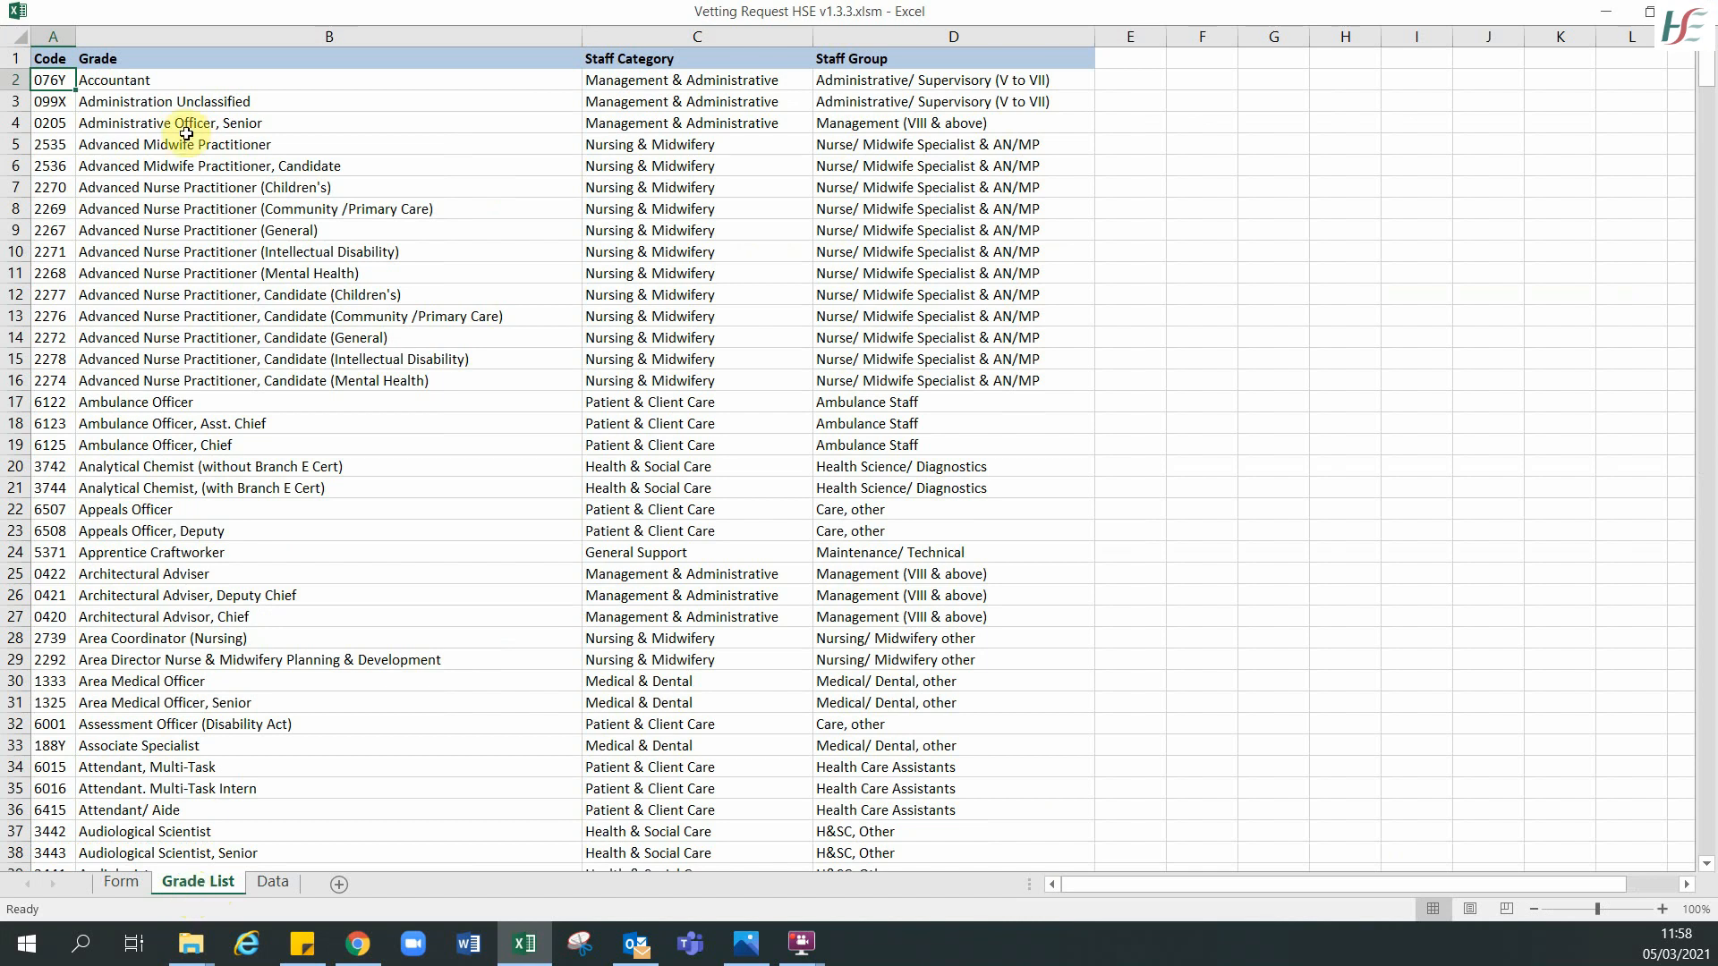
{"action": "left_click", "coordinate": [134, 167]}
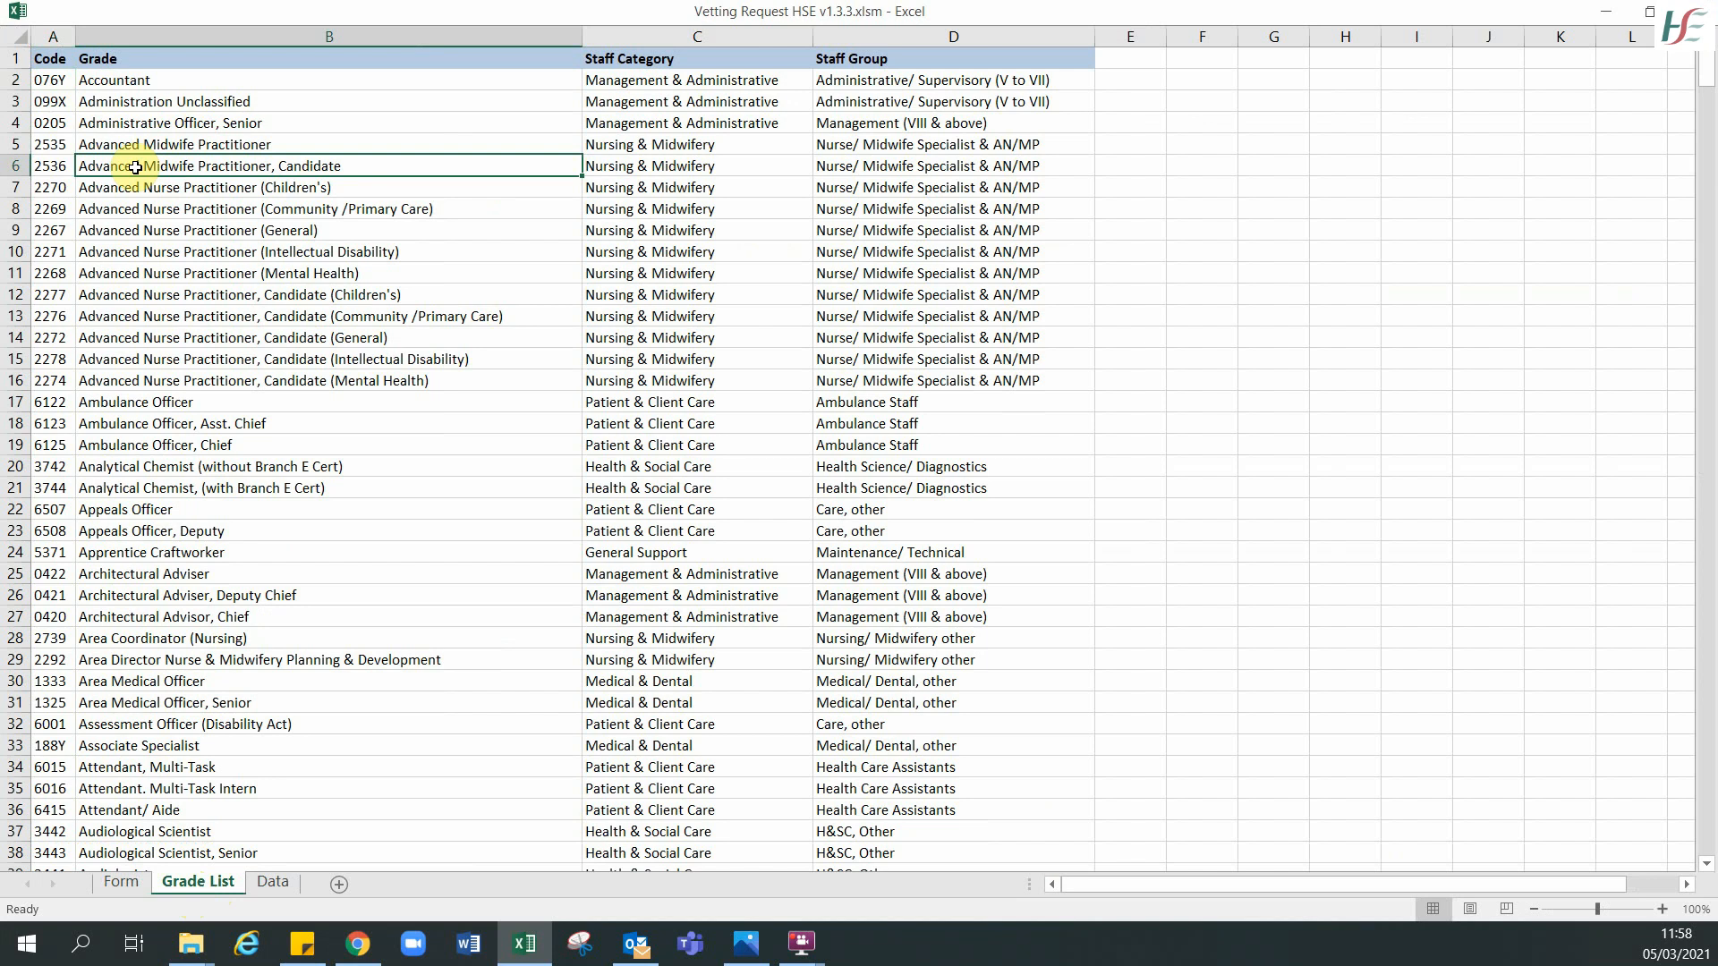
{"action": "key", "text": "ctrl+f"}
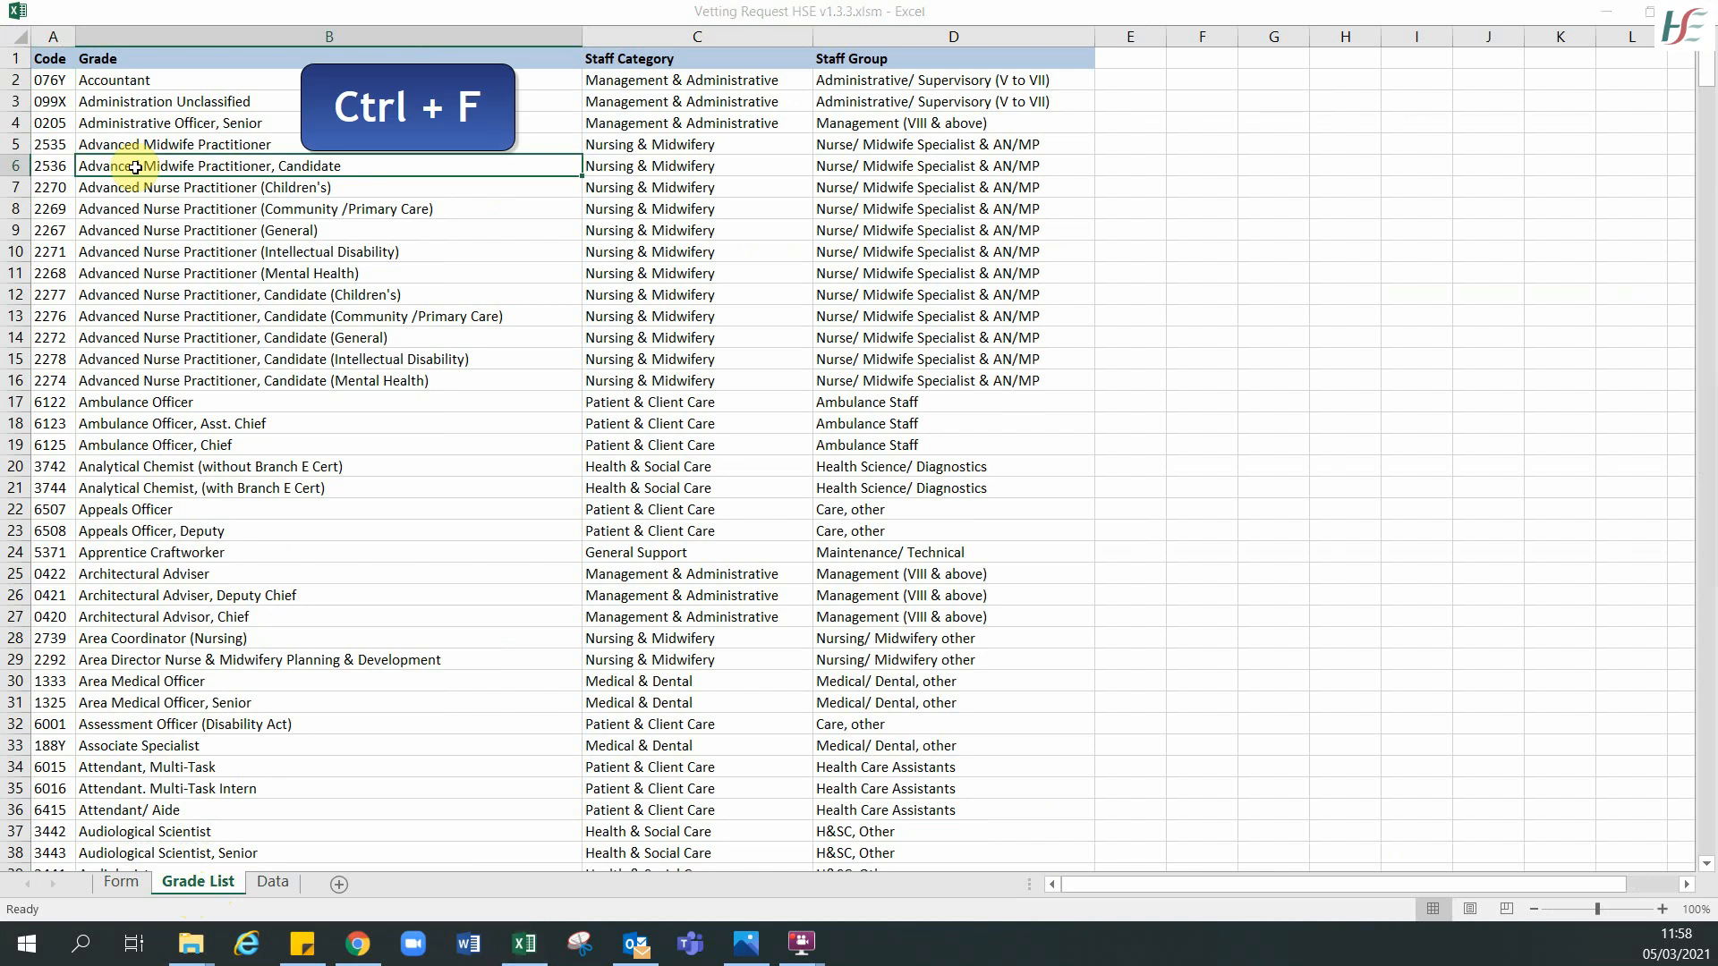
{"action": "type", "text": "staff"}
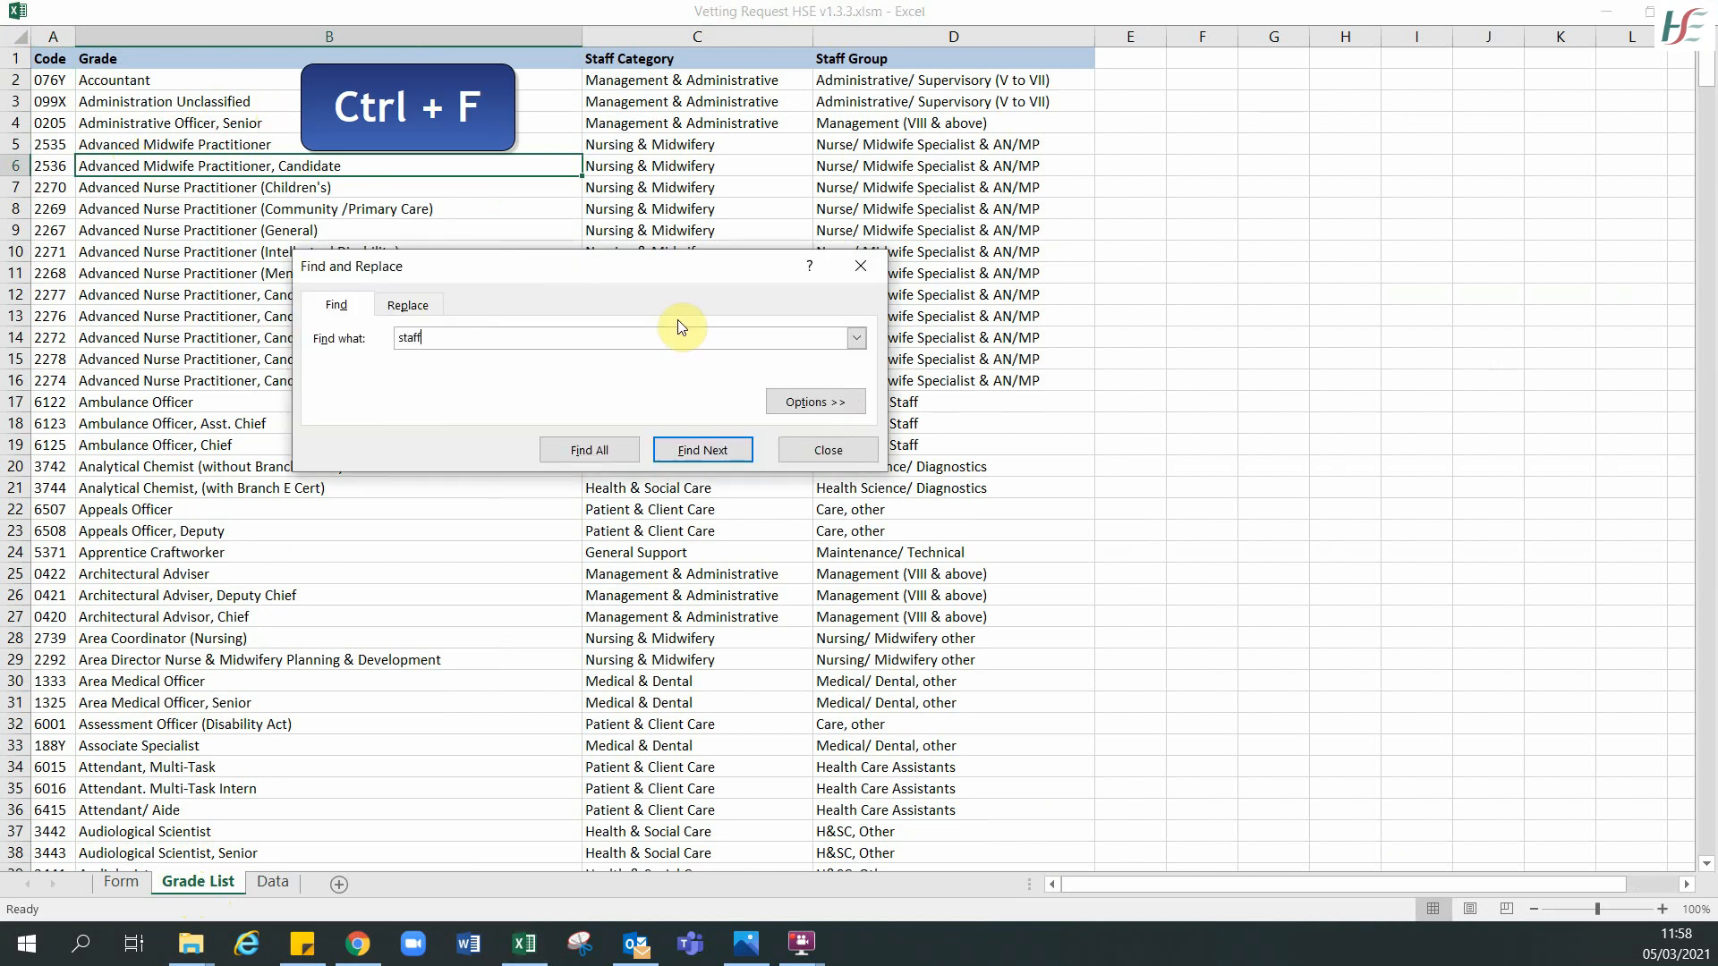
{"action": "type", "text": " nurse"}
{"action": "left_click", "coordinate": [703, 451]}
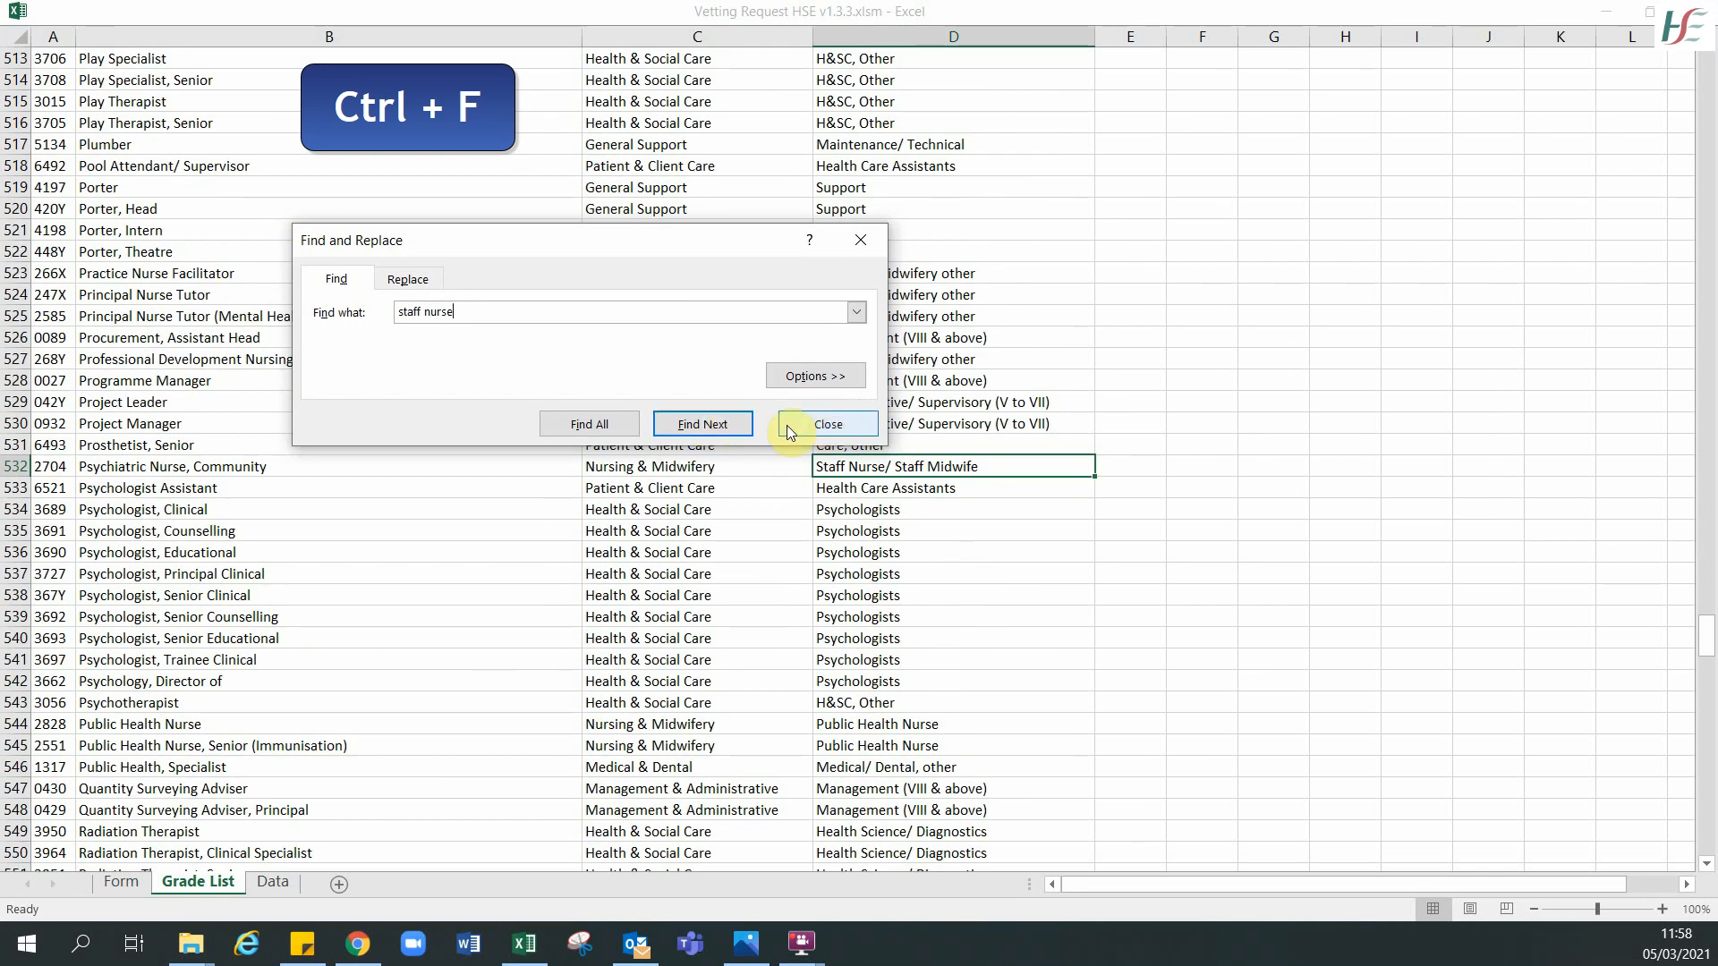
{"action": "left_click", "coordinate": [683, 426]}
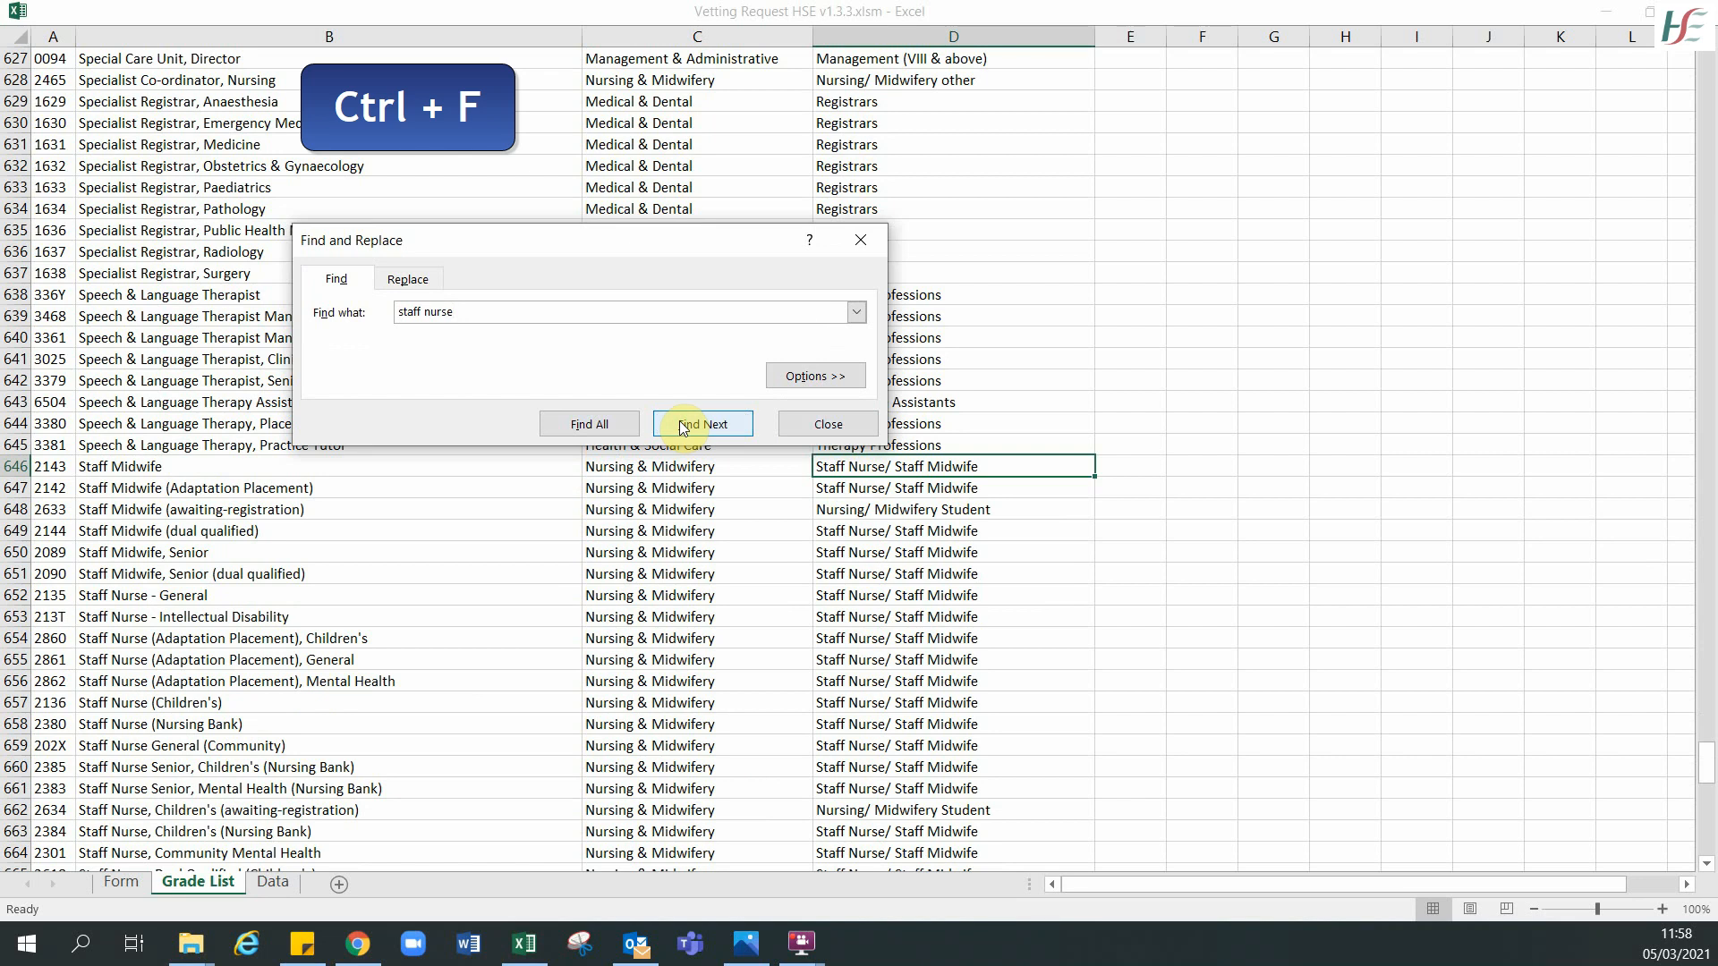
{"action": "left_click", "coordinate": [825, 424]}
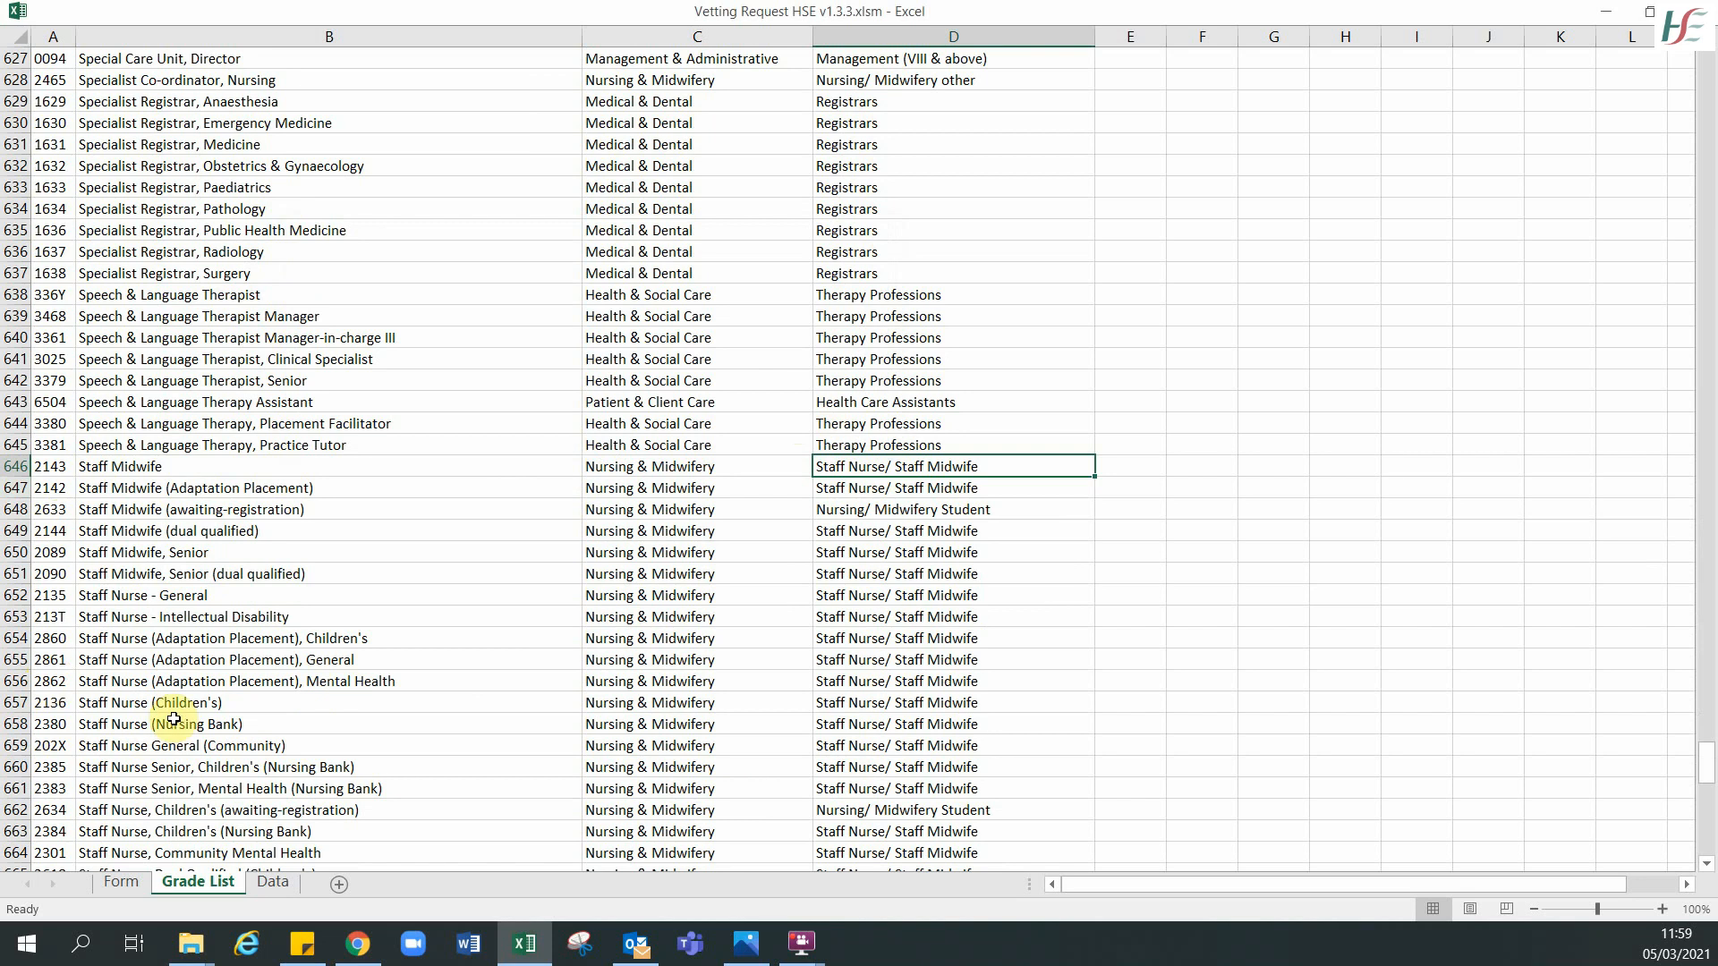
{"action": "left_click", "coordinate": [137, 882]}
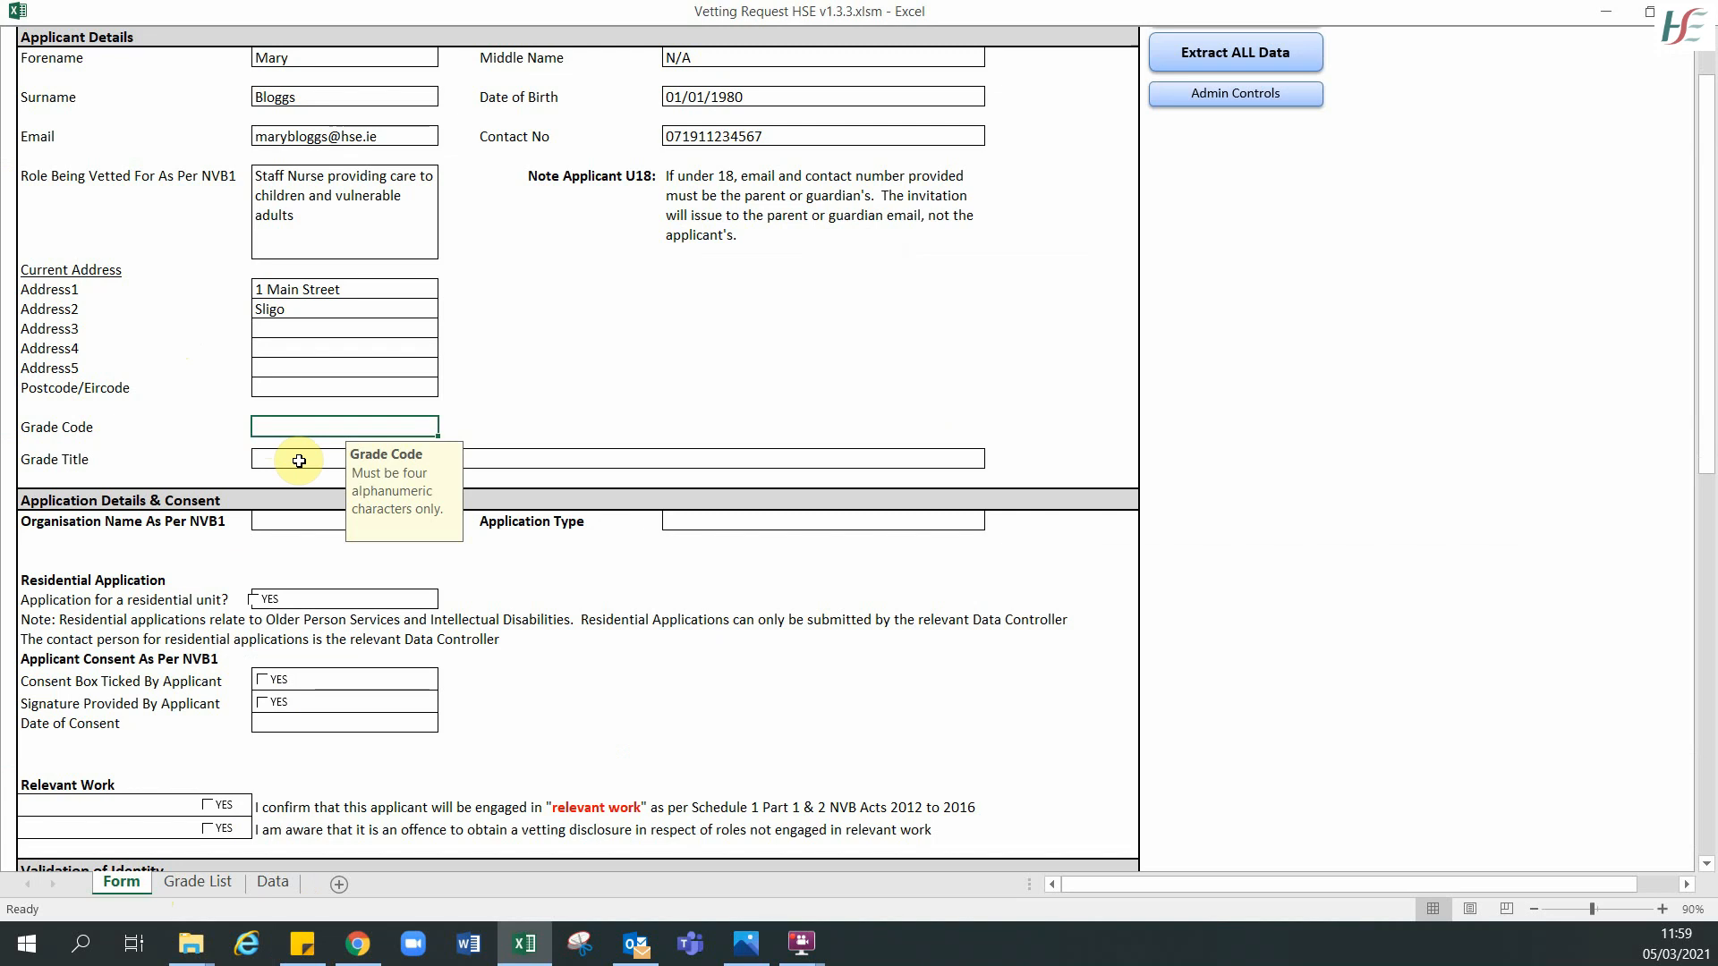
- Enter Grade Code 1234, Grade Title 'Staff Nurse' and Organisation Name 'HSE'
{"action": "type", "text": "1234"}
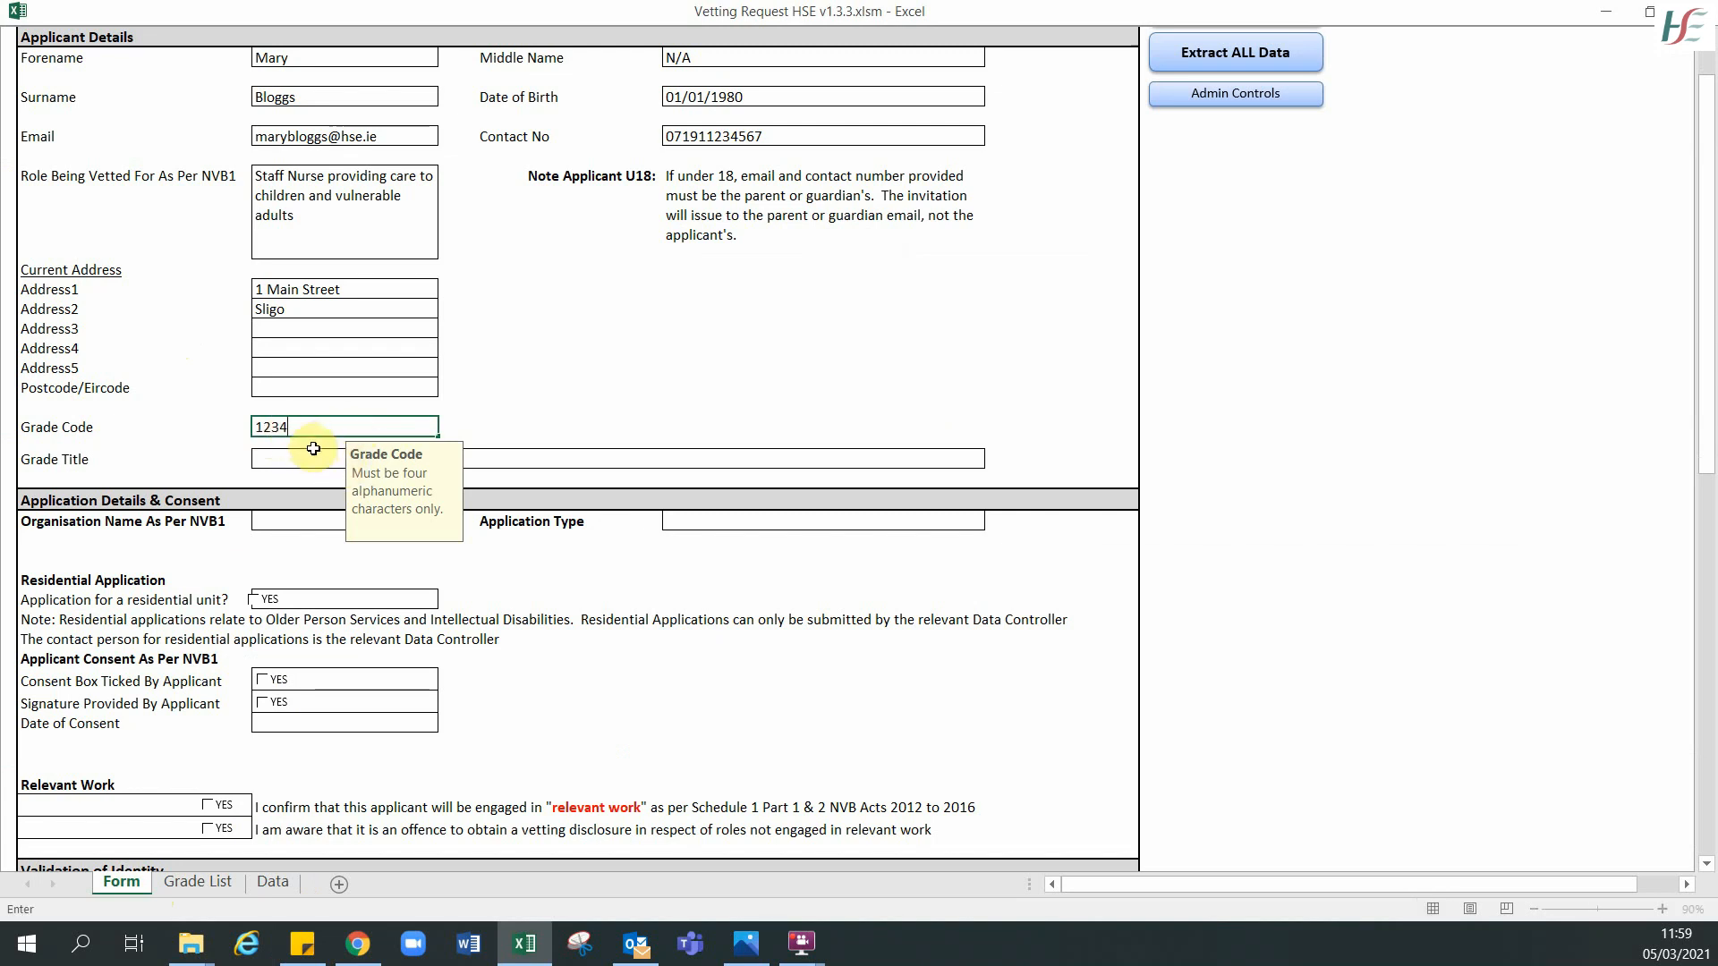
{"action": "left_click", "coordinate": [307, 460]}
{"action": "type", "text": "Sta"}
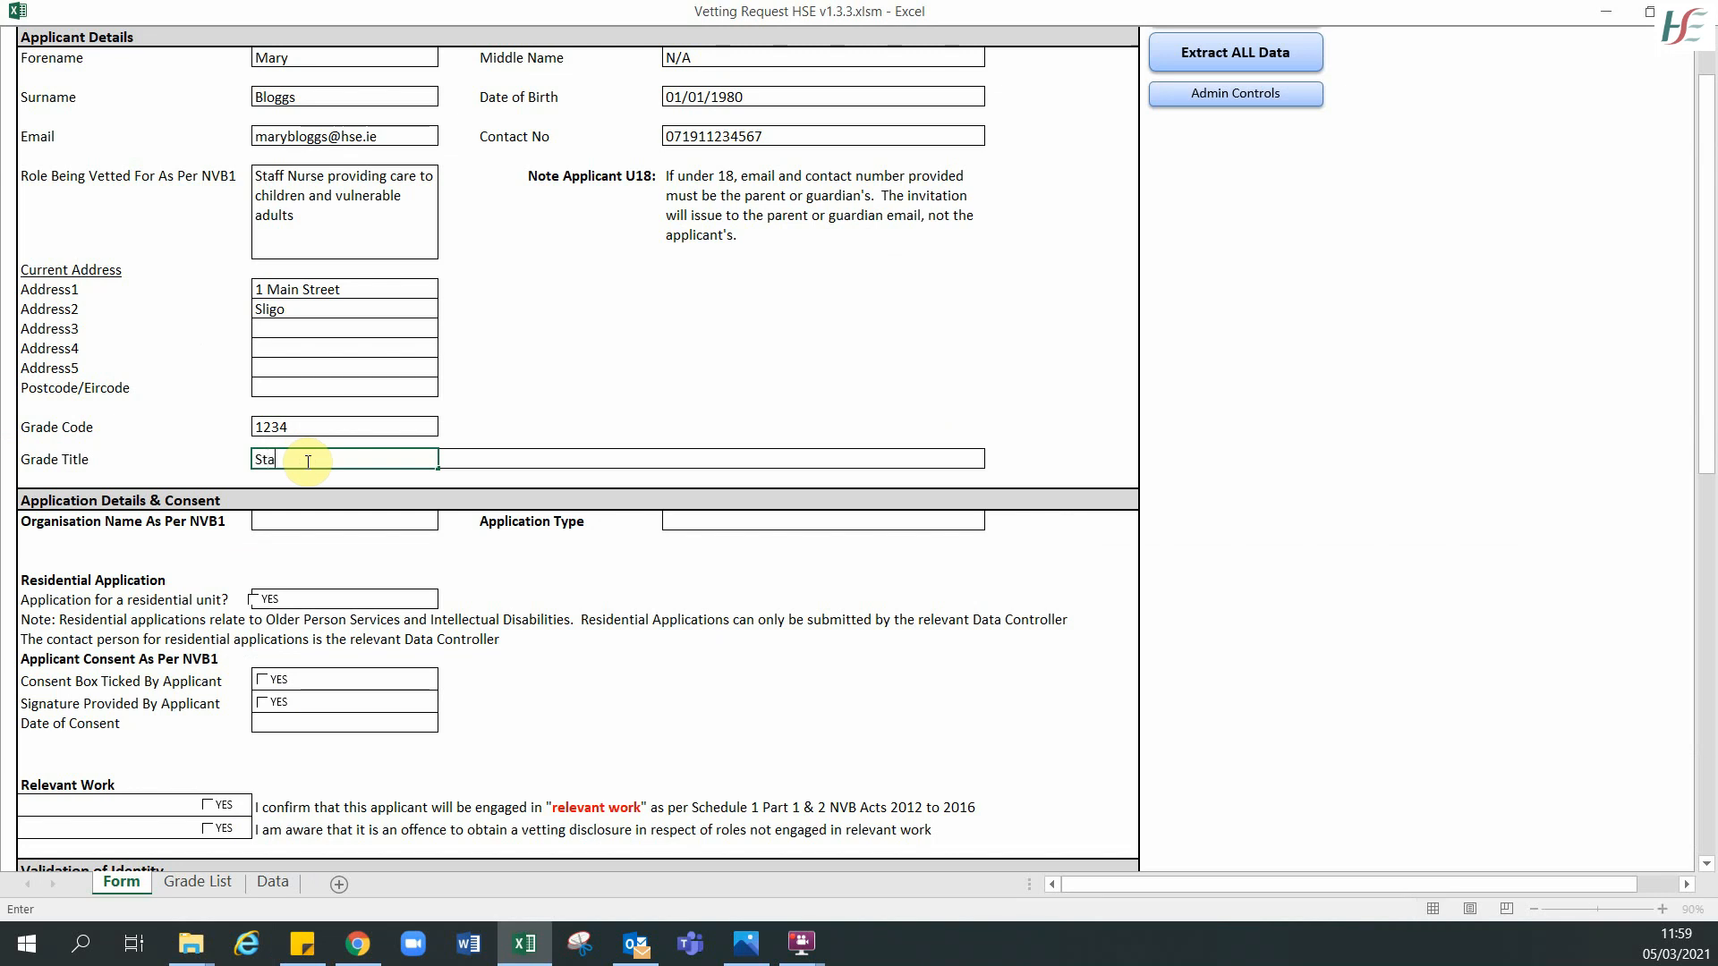
{"action": "type", "text": "ff Nurse"}
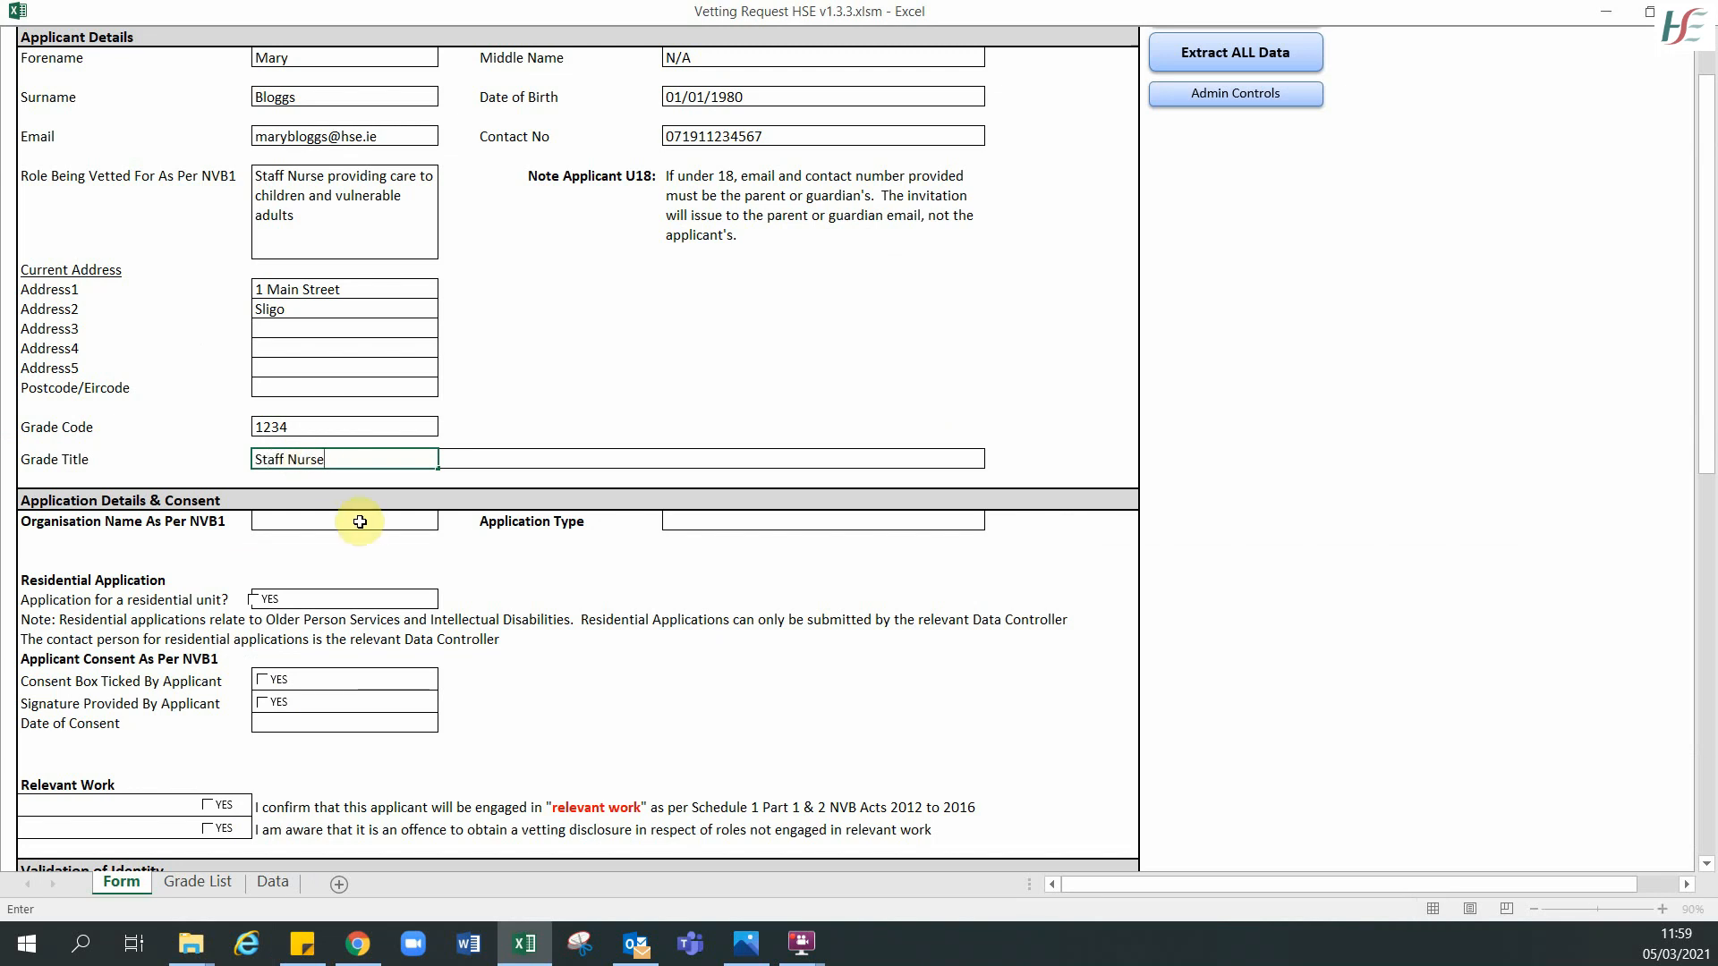
{"action": "left_click", "coordinate": [360, 521]}
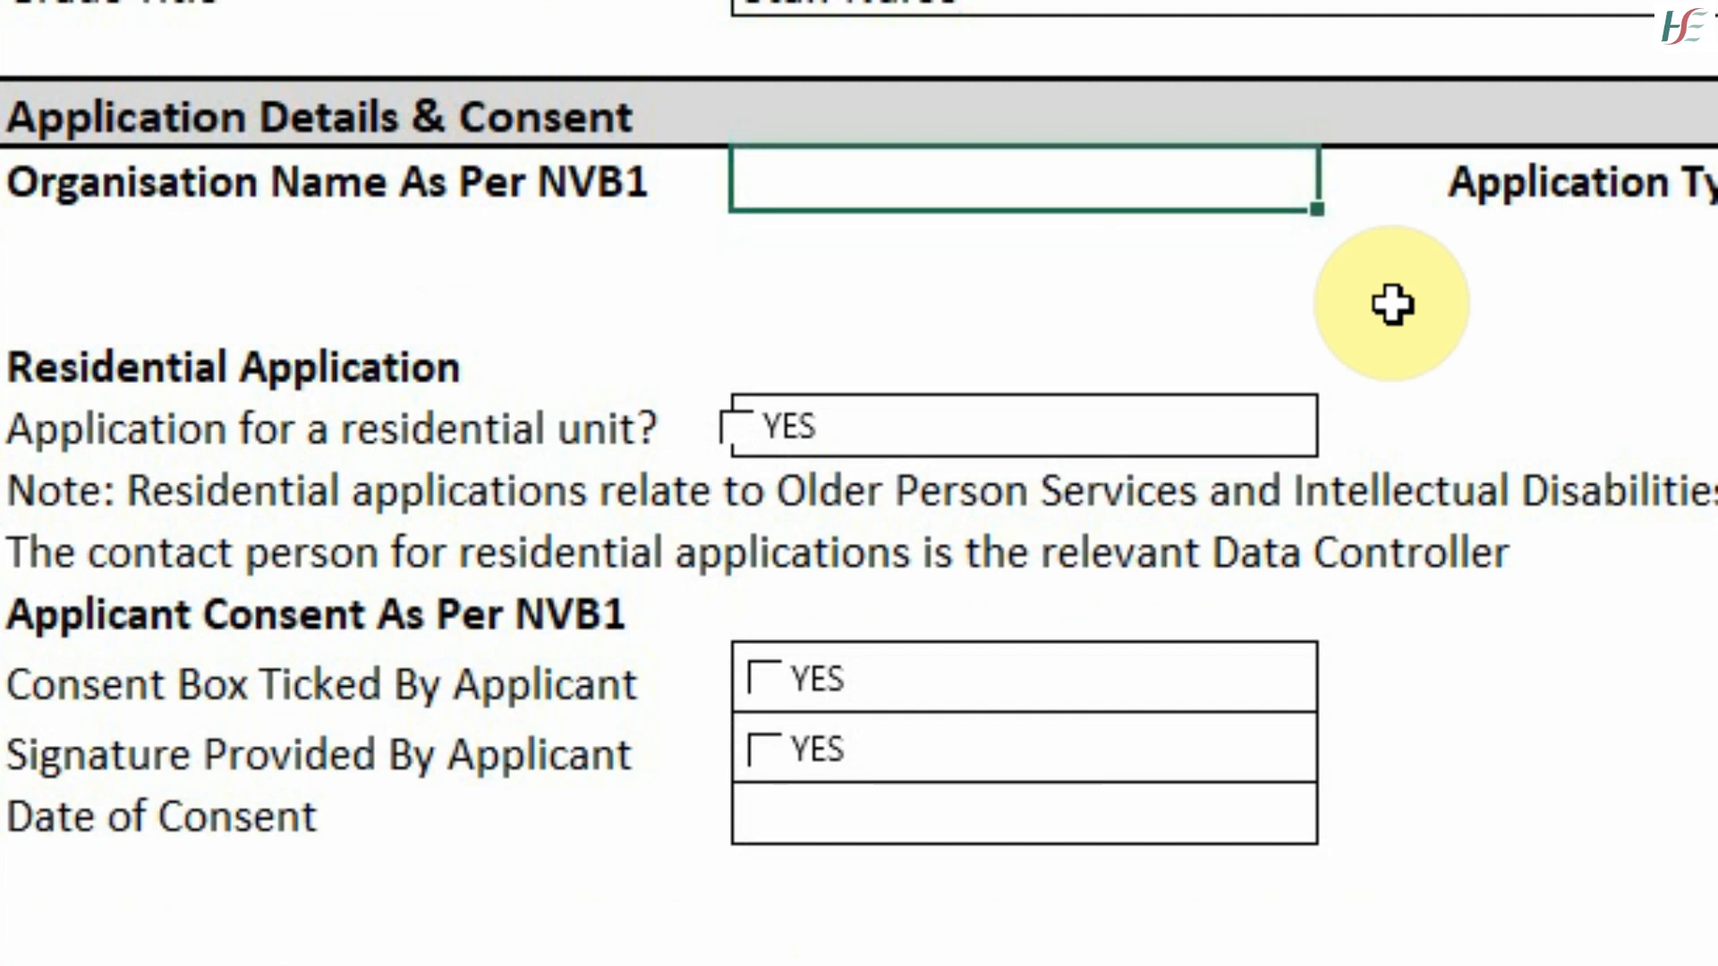
{"action": "type", "text": "HSE"}
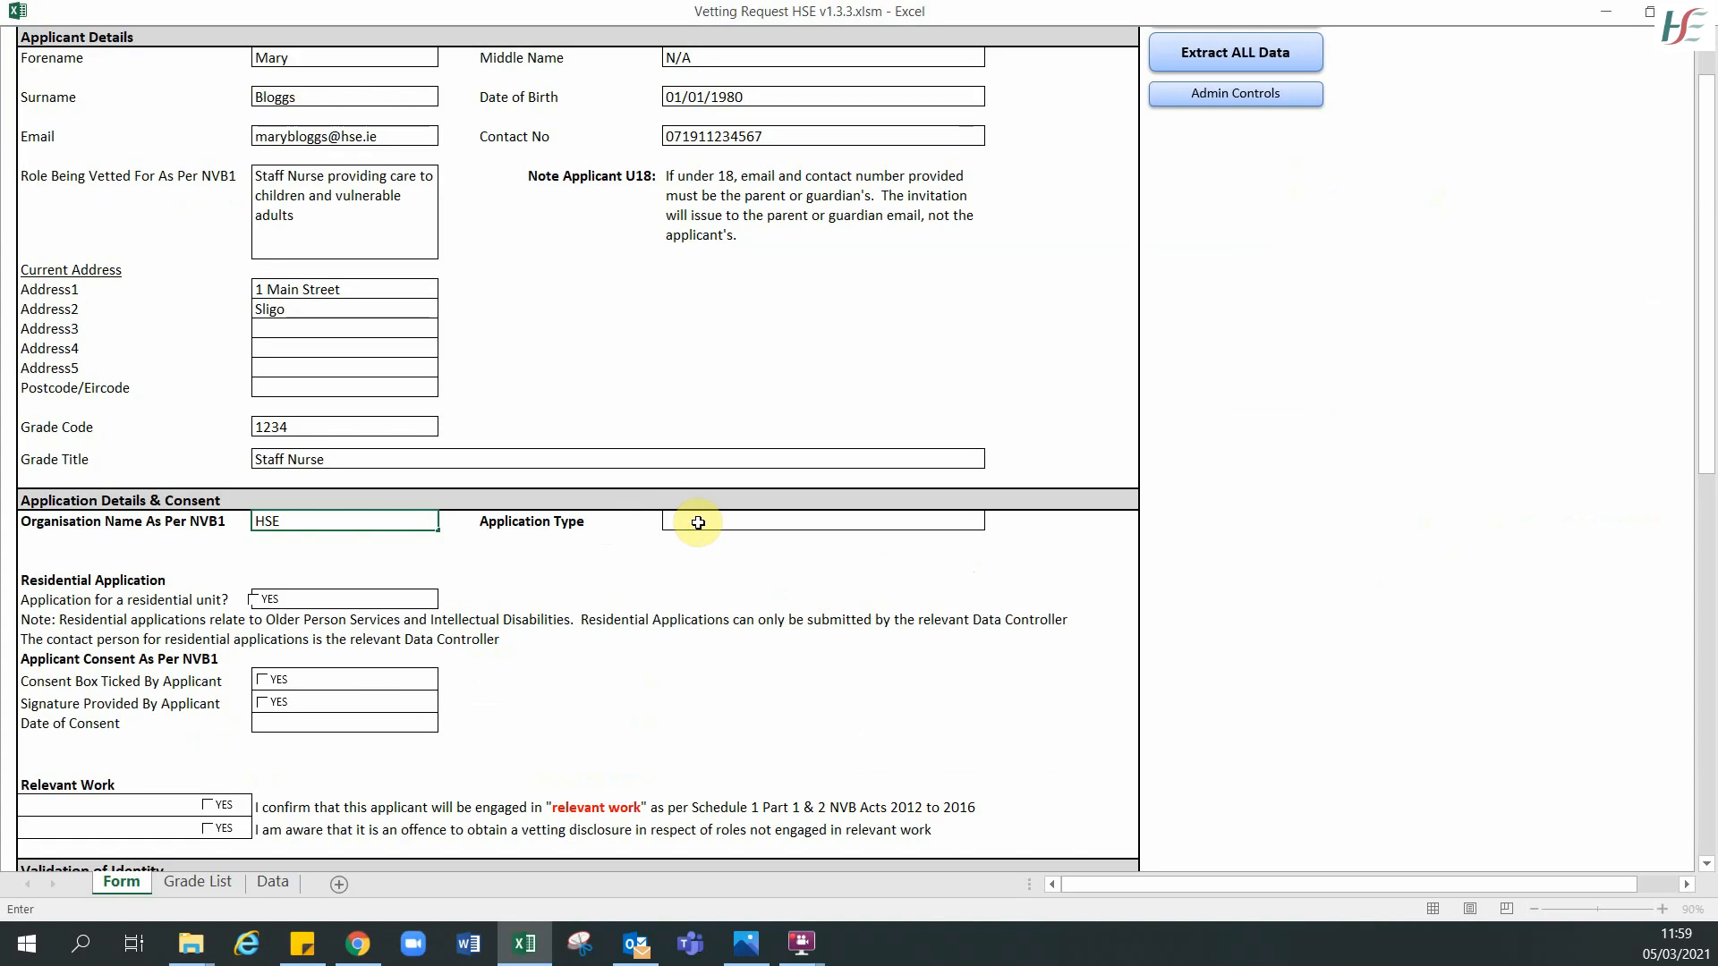
{"action": "left_click", "coordinate": [702, 523]}
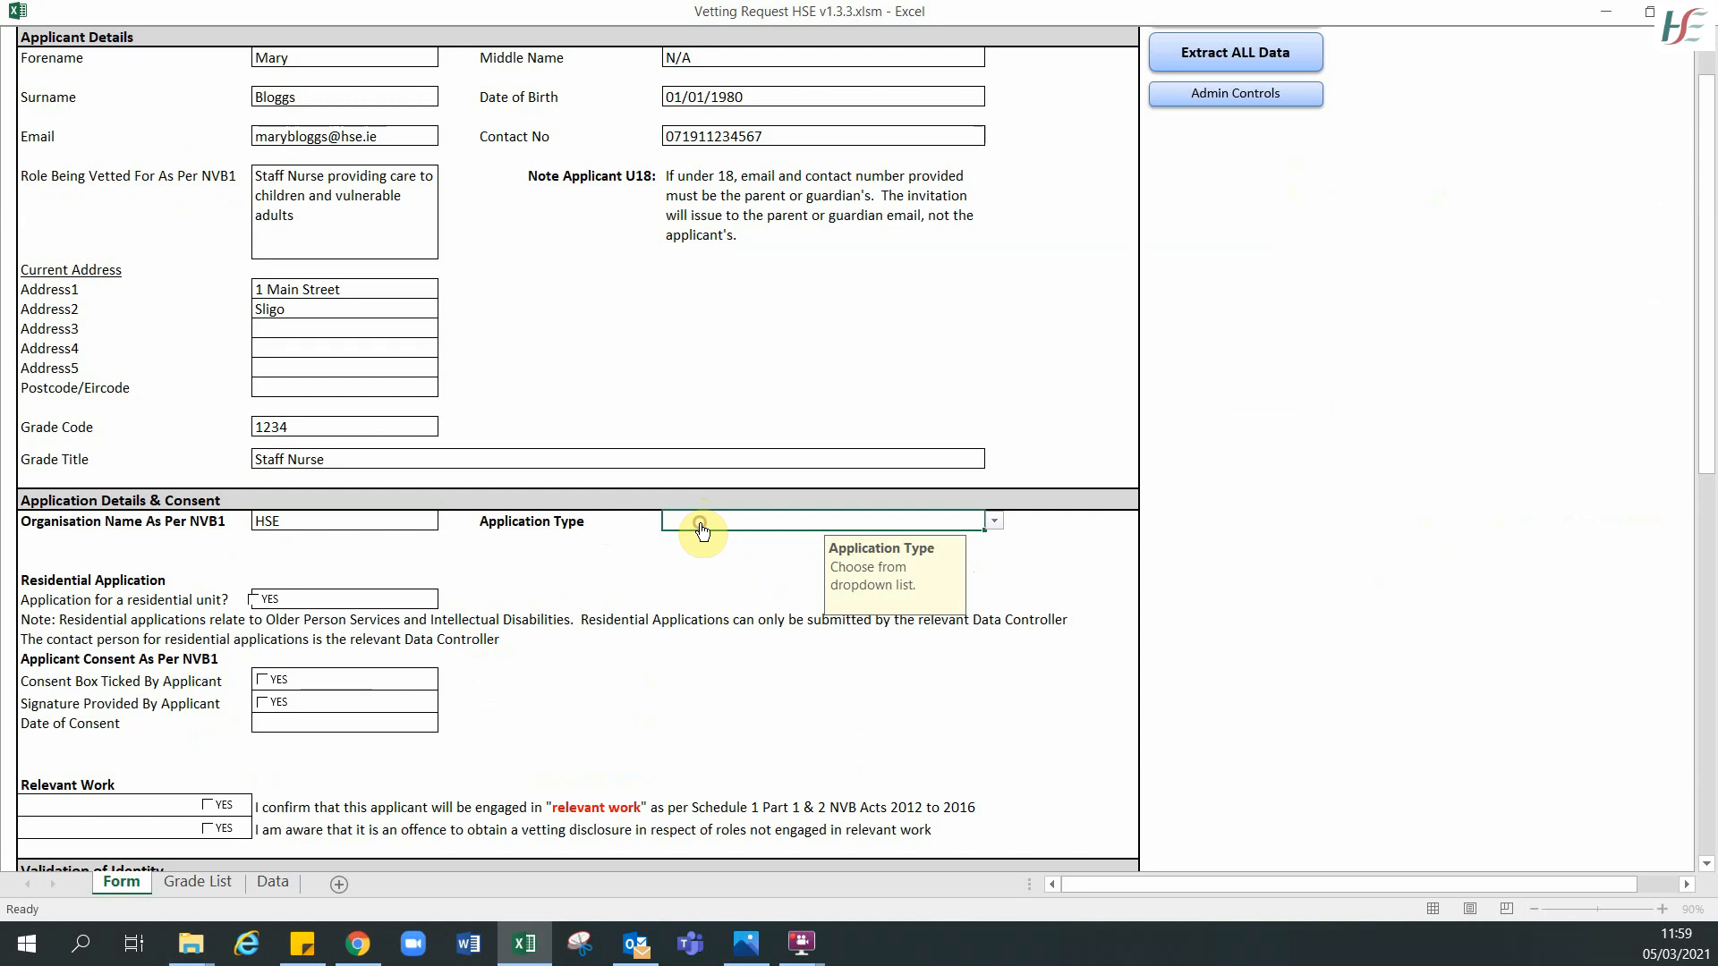
- Choose 'Revetting Existing Employee with our organisation' as Application Type and enter the employee's SAP number
{"action": "left_click", "coordinate": [993, 522]}
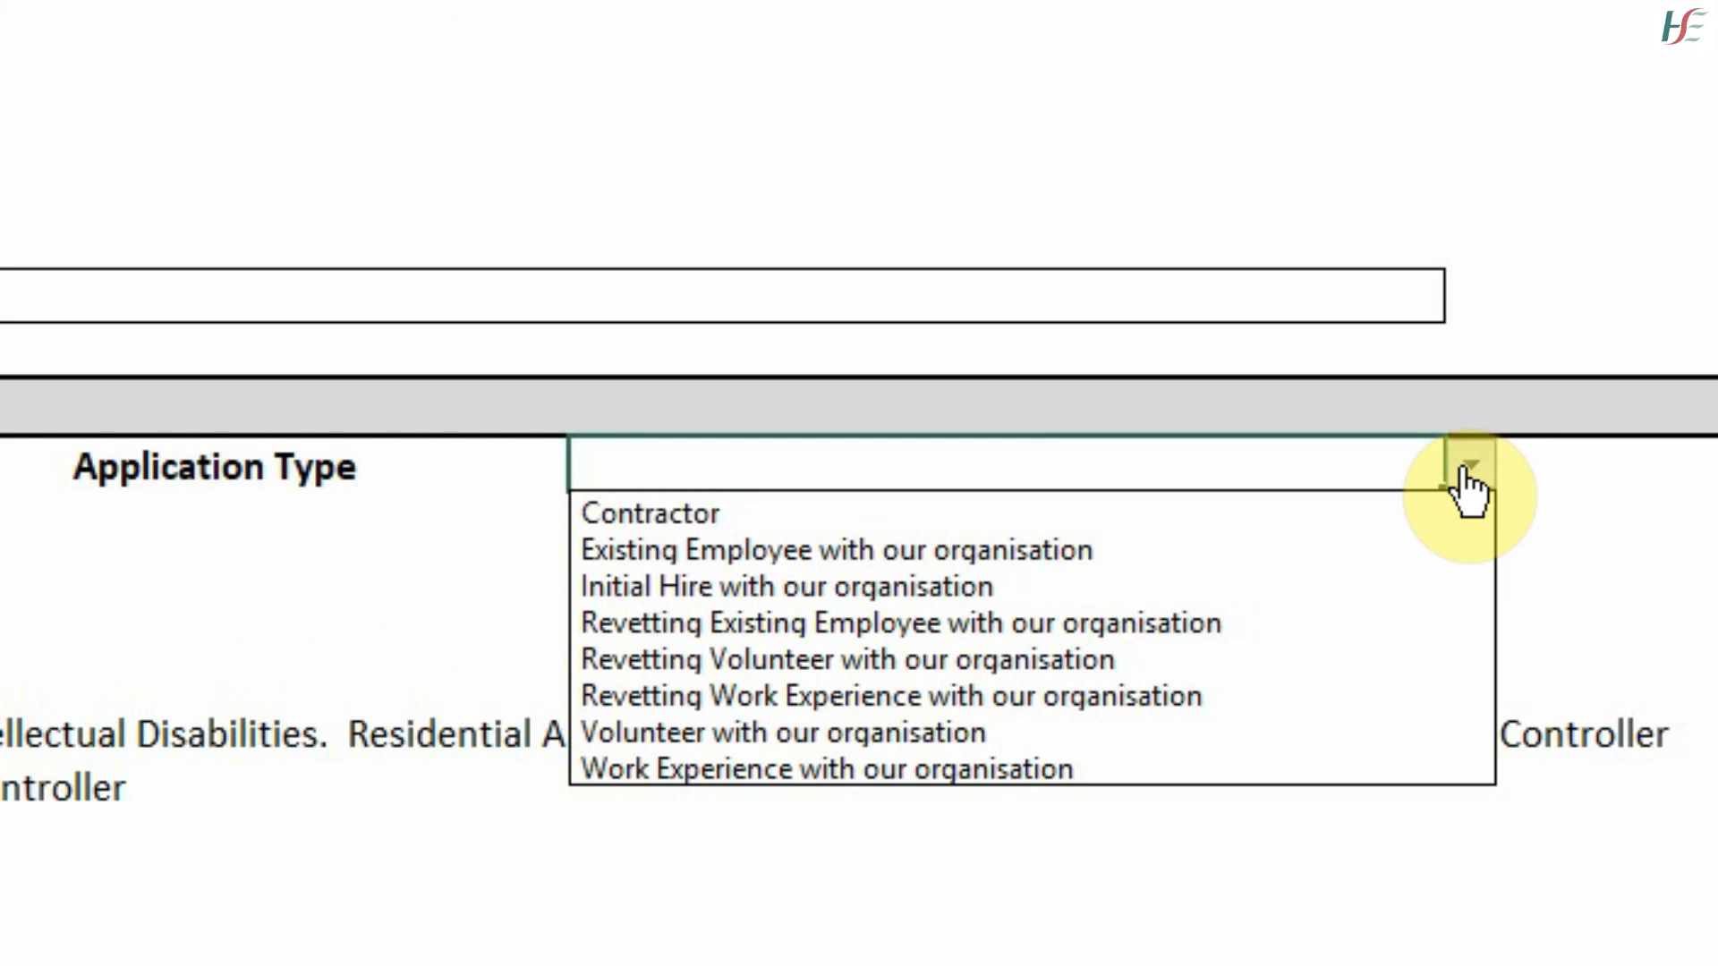
{"action": "left_click", "coordinate": [1106, 637]}
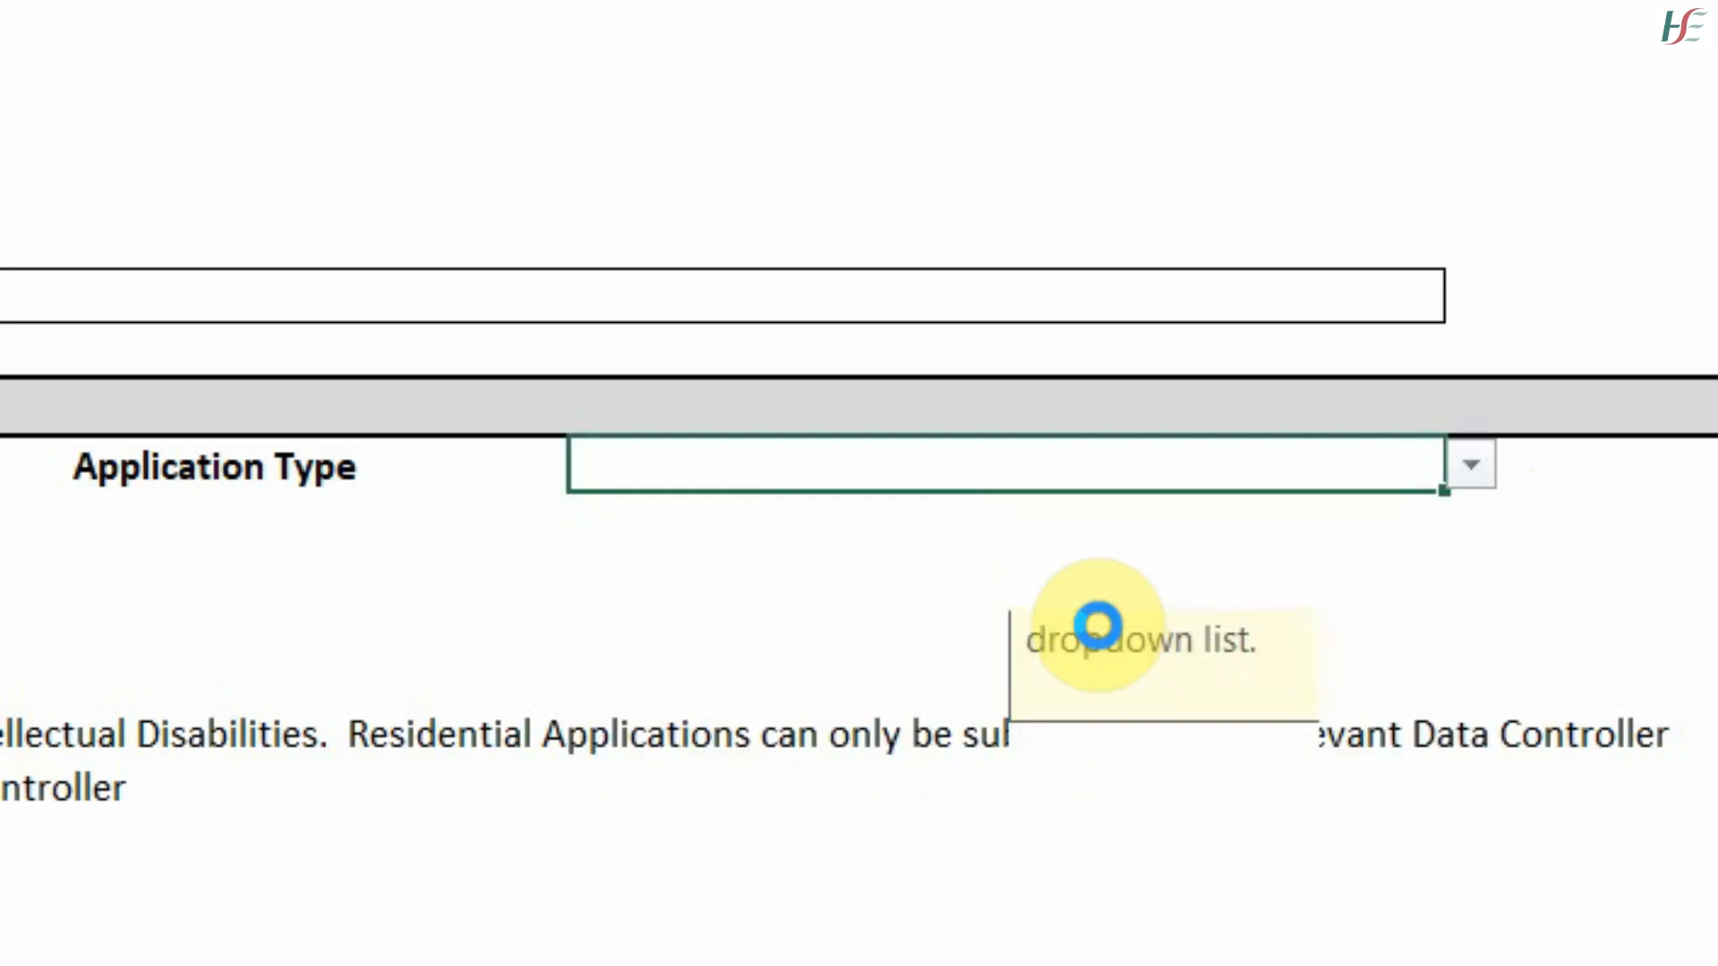
{"action": "key", "text": "Return"}
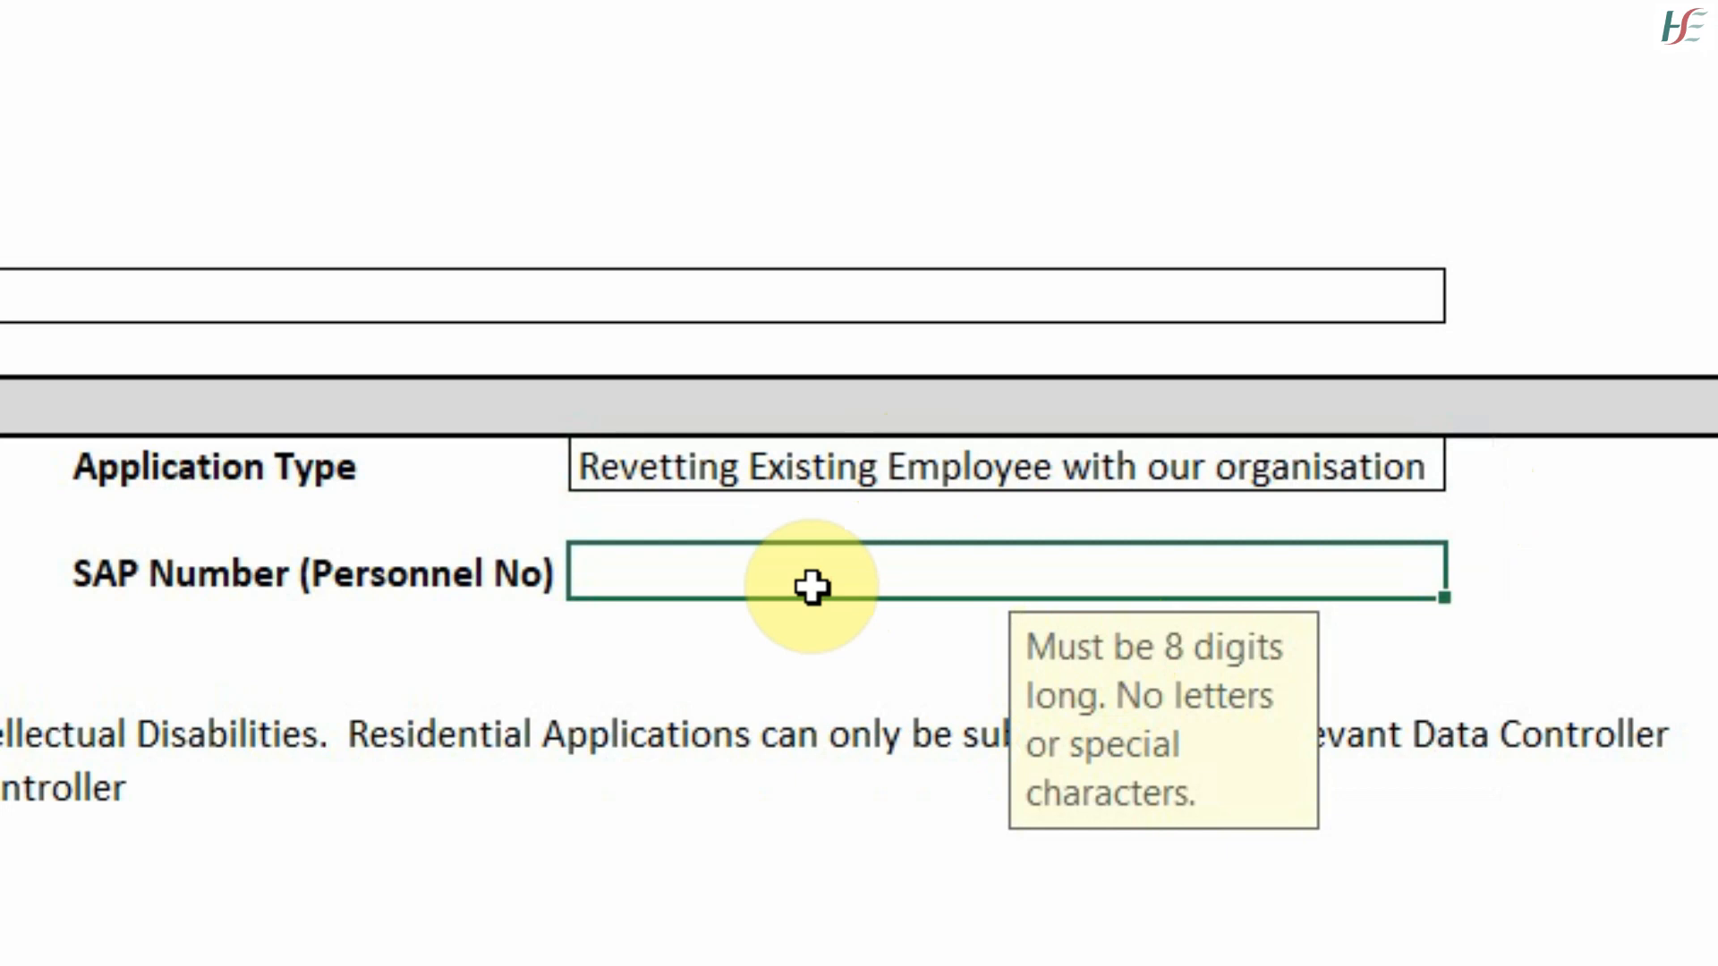
{"action": "type", "text": "12345678"}
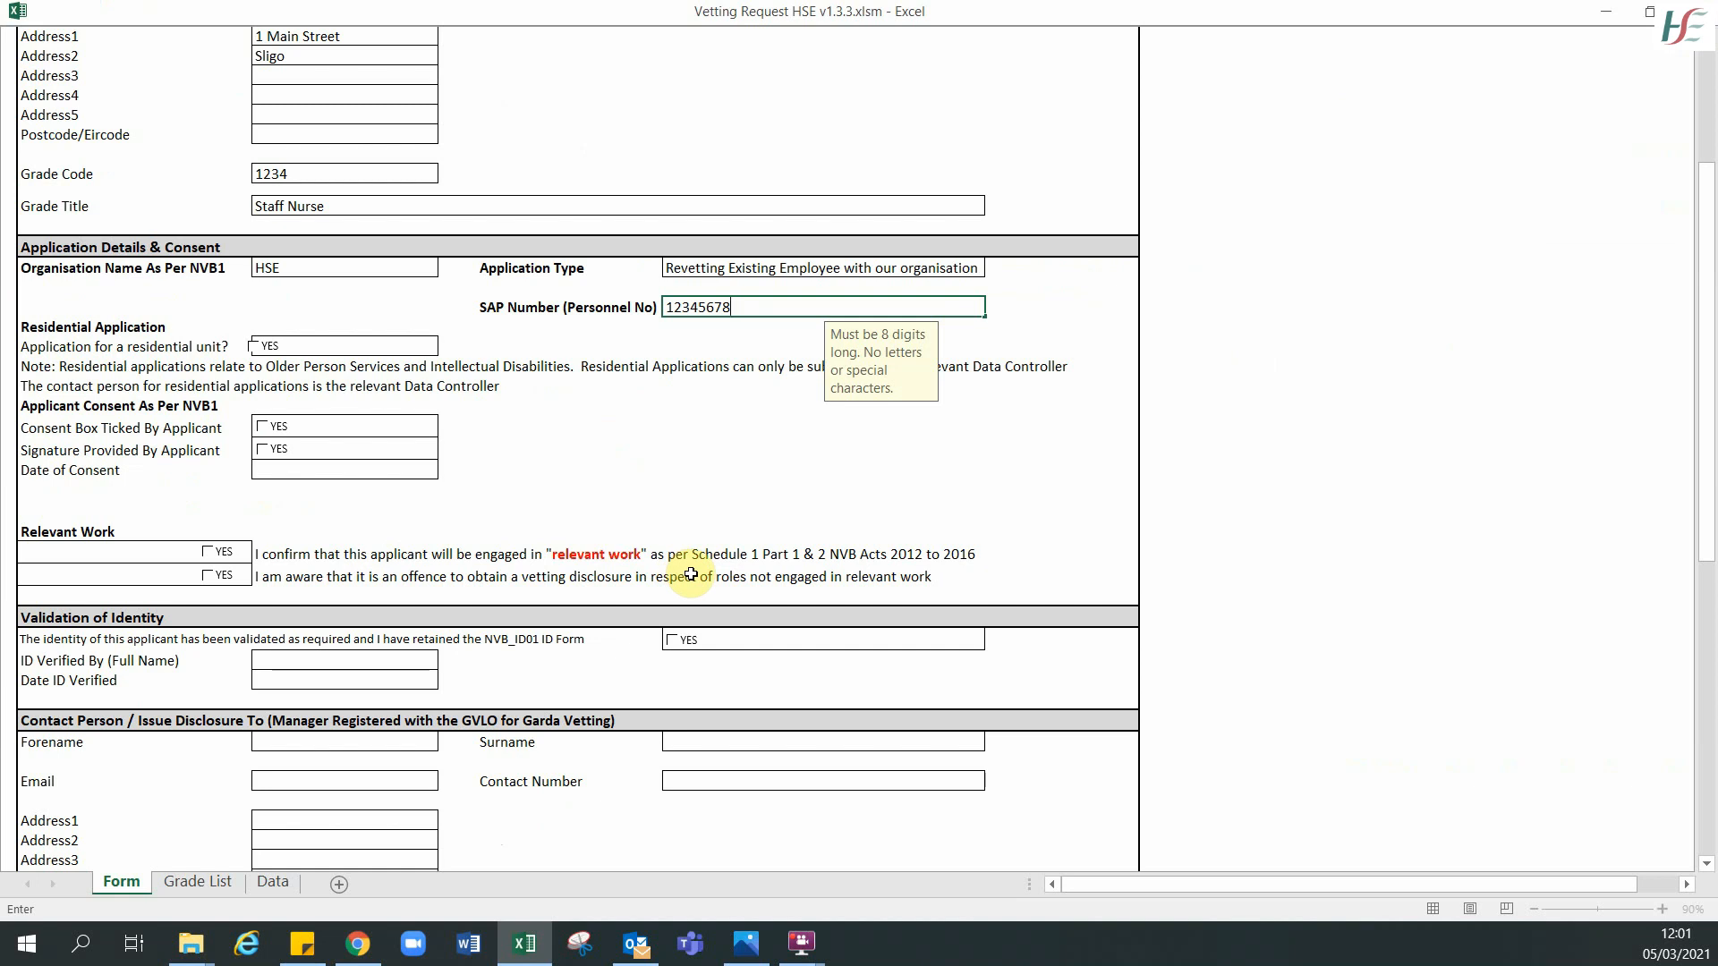
- Tick the applicant's consent and signature boxes and enter 05/03/2021 as the Date of Consent
{"action": "left_click", "coordinate": [537, 437]}
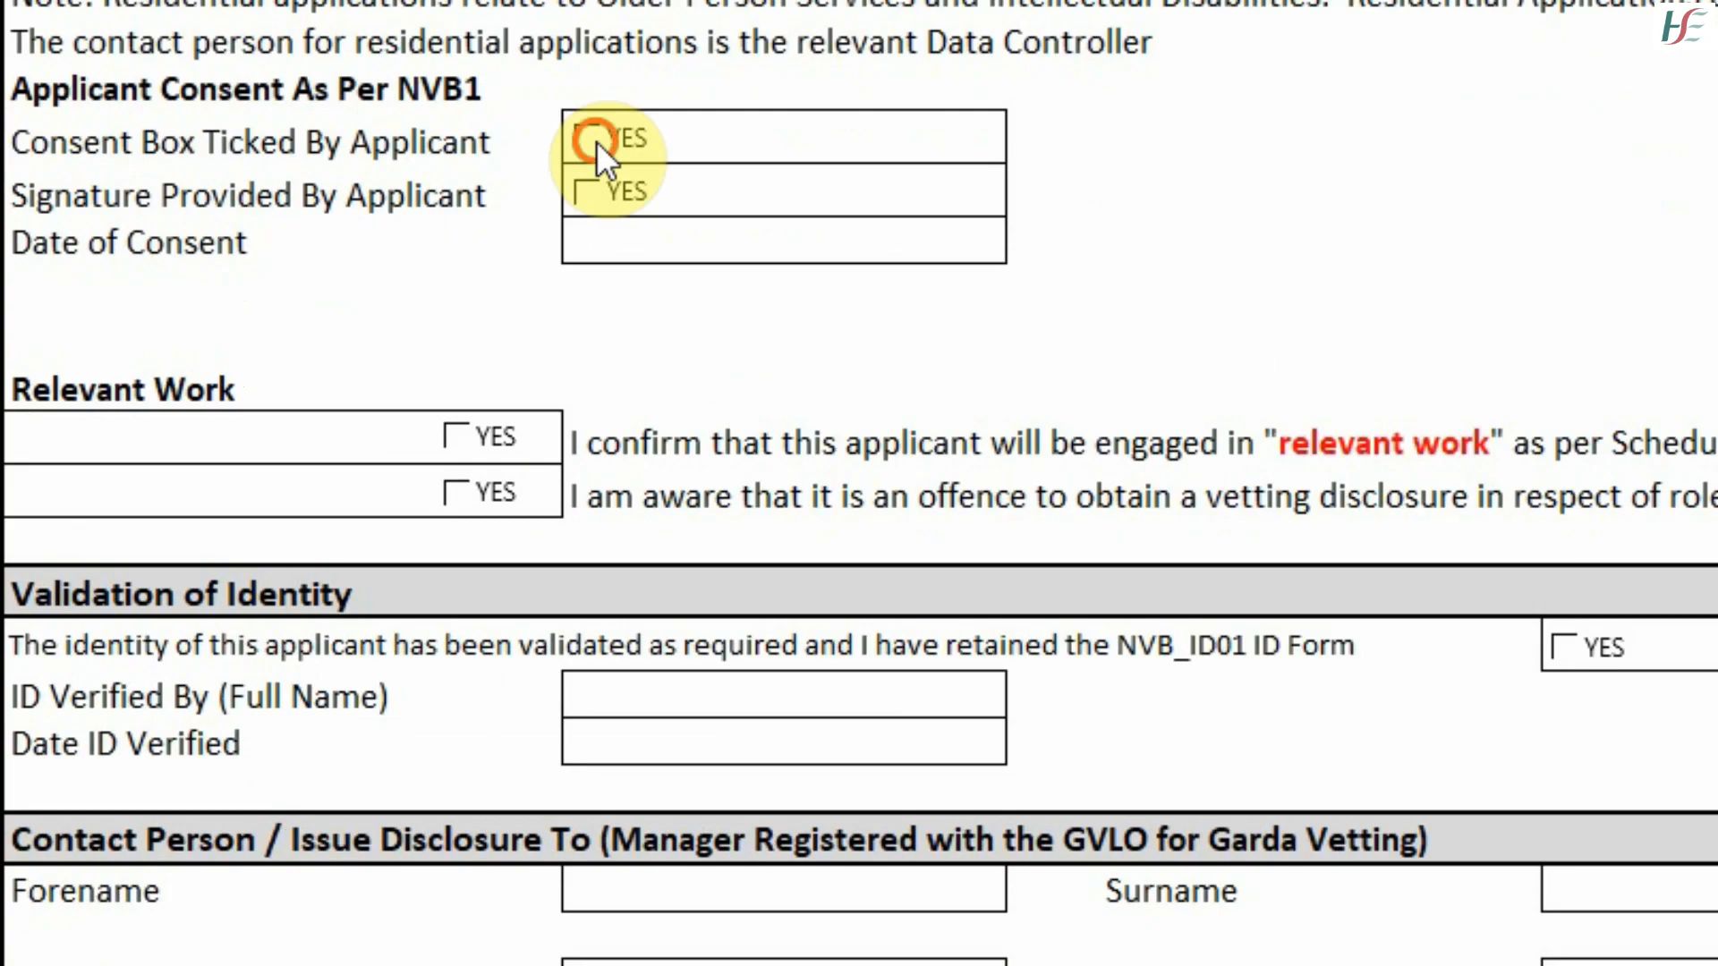
{"action": "left_click", "coordinate": [263, 427]}
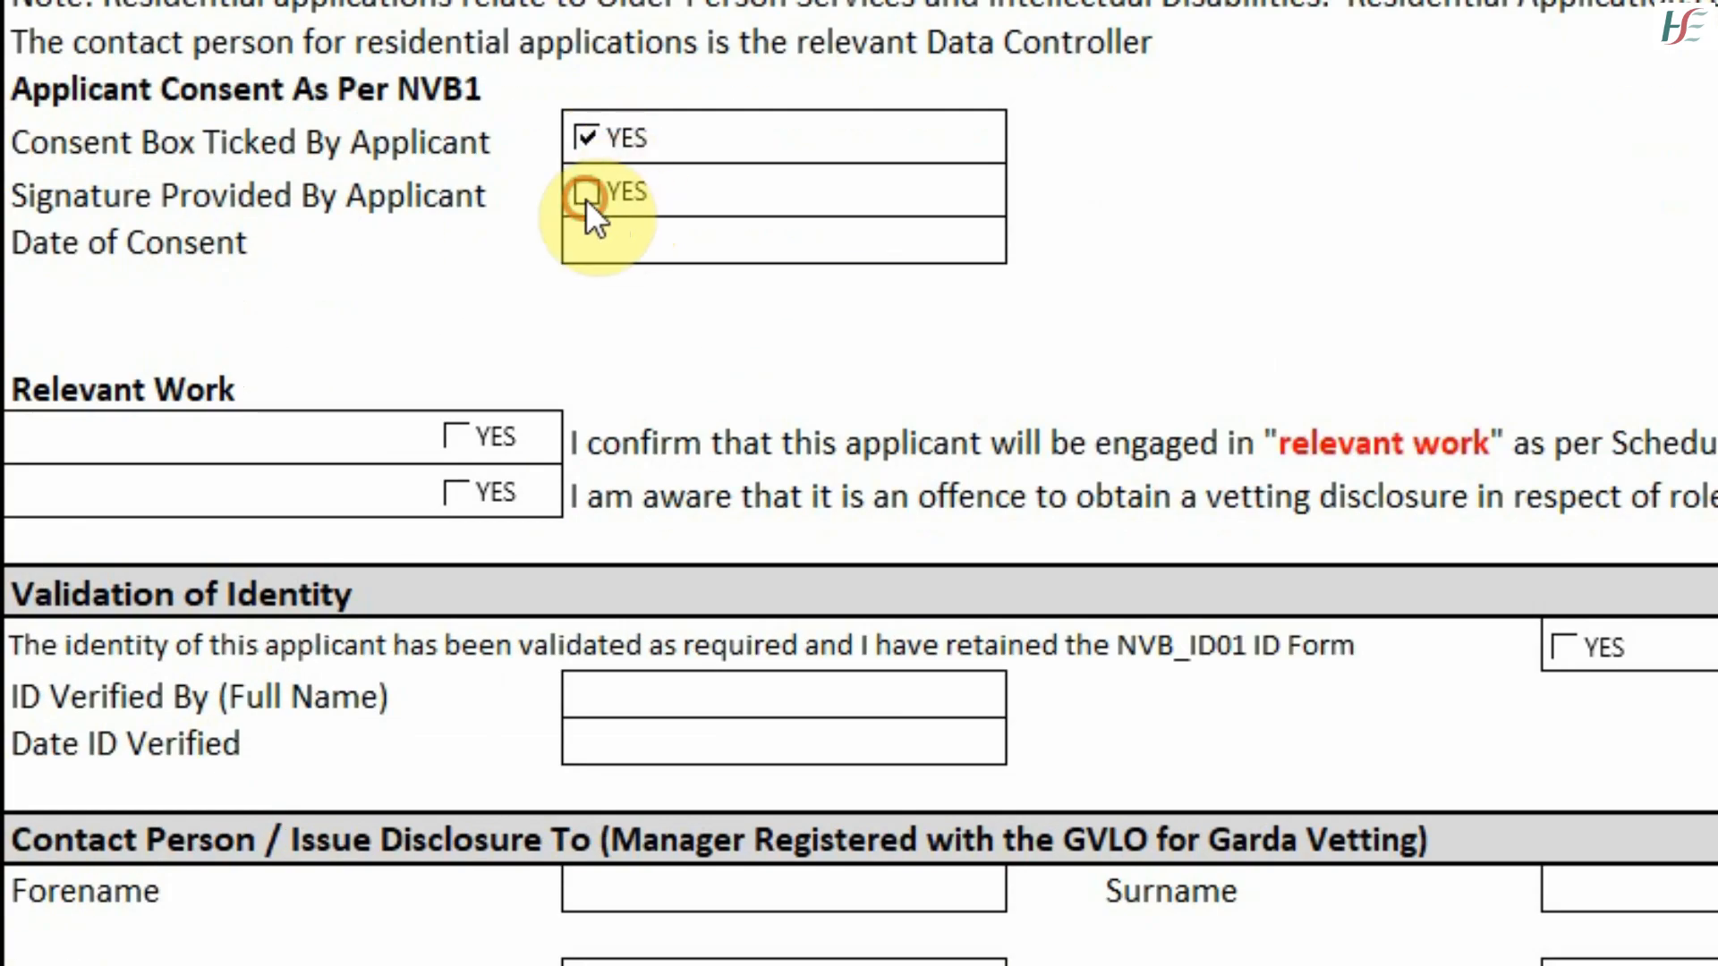
{"action": "left_click", "coordinate": [586, 193]}
{"action": "left_click", "coordinate": [647, 257]}
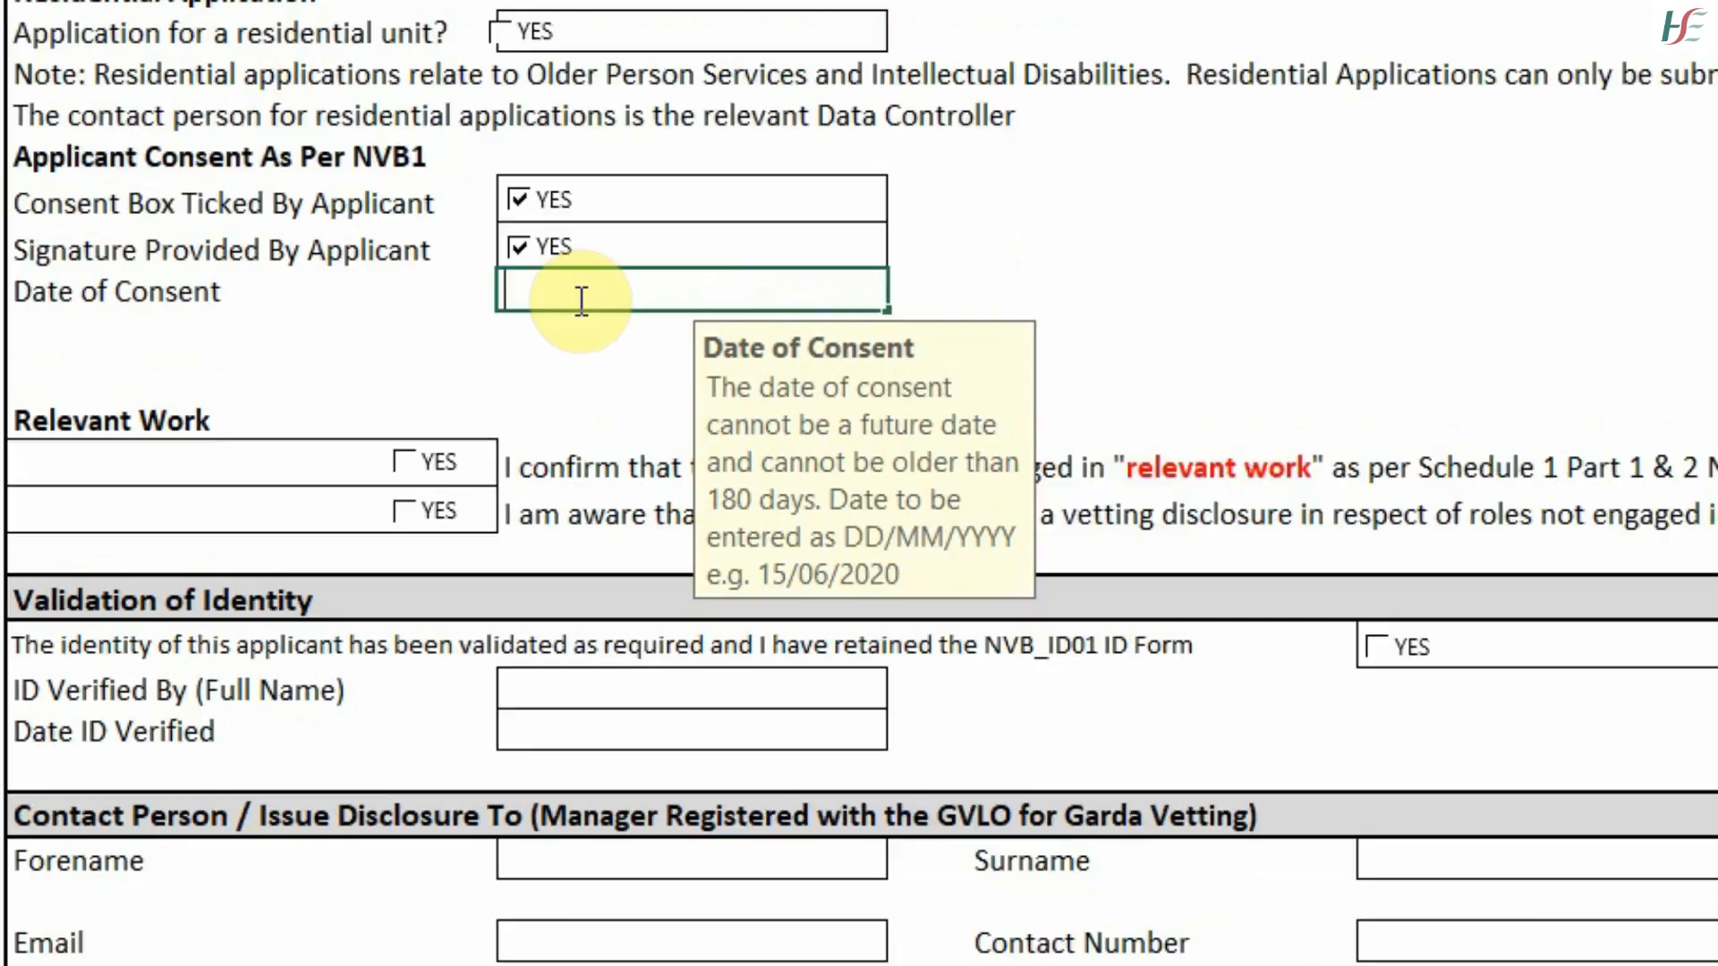
{"action": "type", "text": "05/03/2021"}
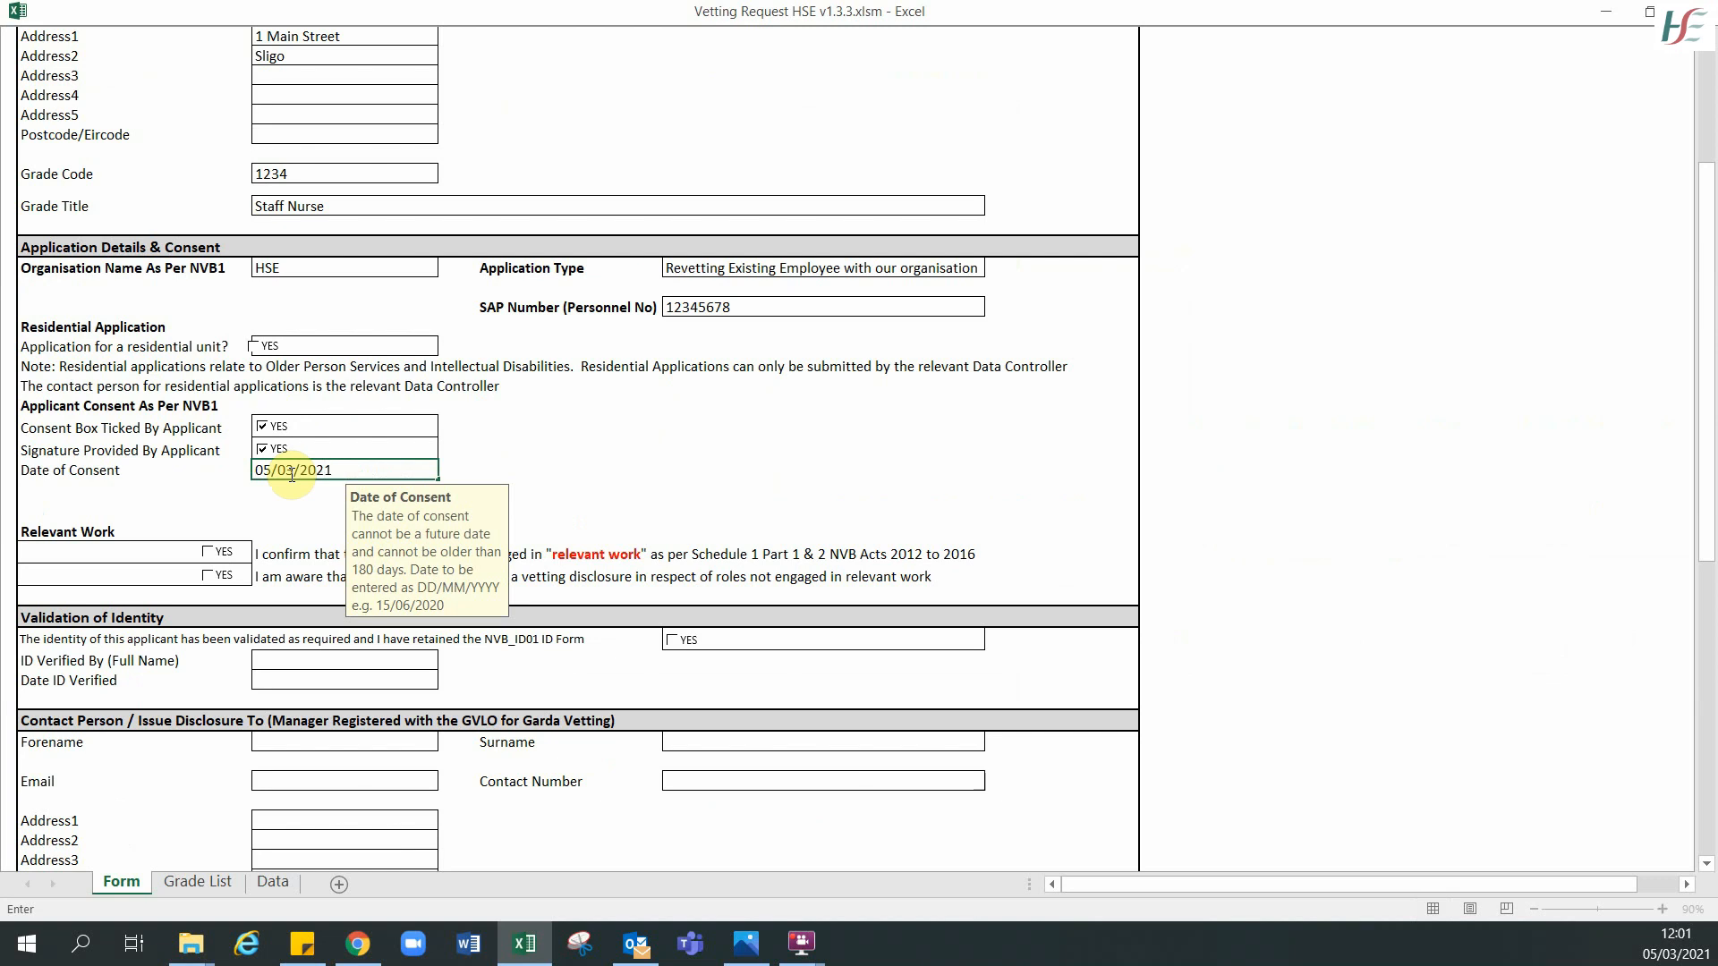
{"action": "key", "text": "Return"}
- Tick YES for both Relevant Work confirmations
{"action": "scroll", "coordinate": [464, 450], "scroll_direction": "down", "scroll_amount": 3}
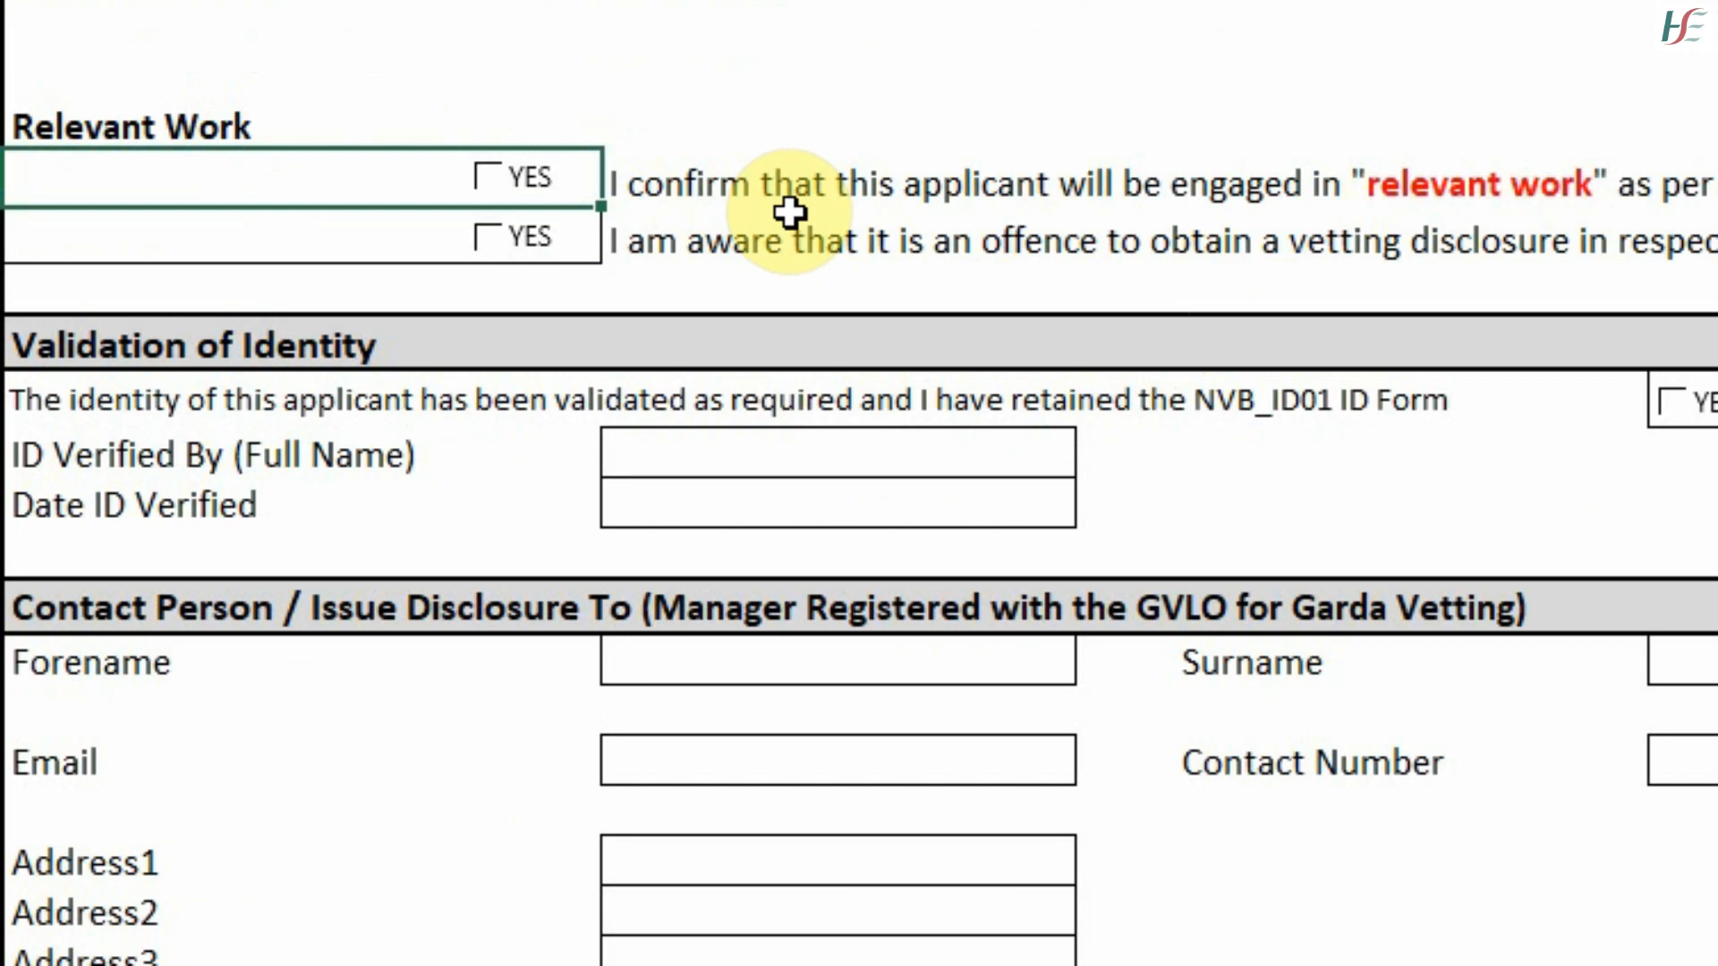
{"action": "left_click", "coordinate": [487, 177]}
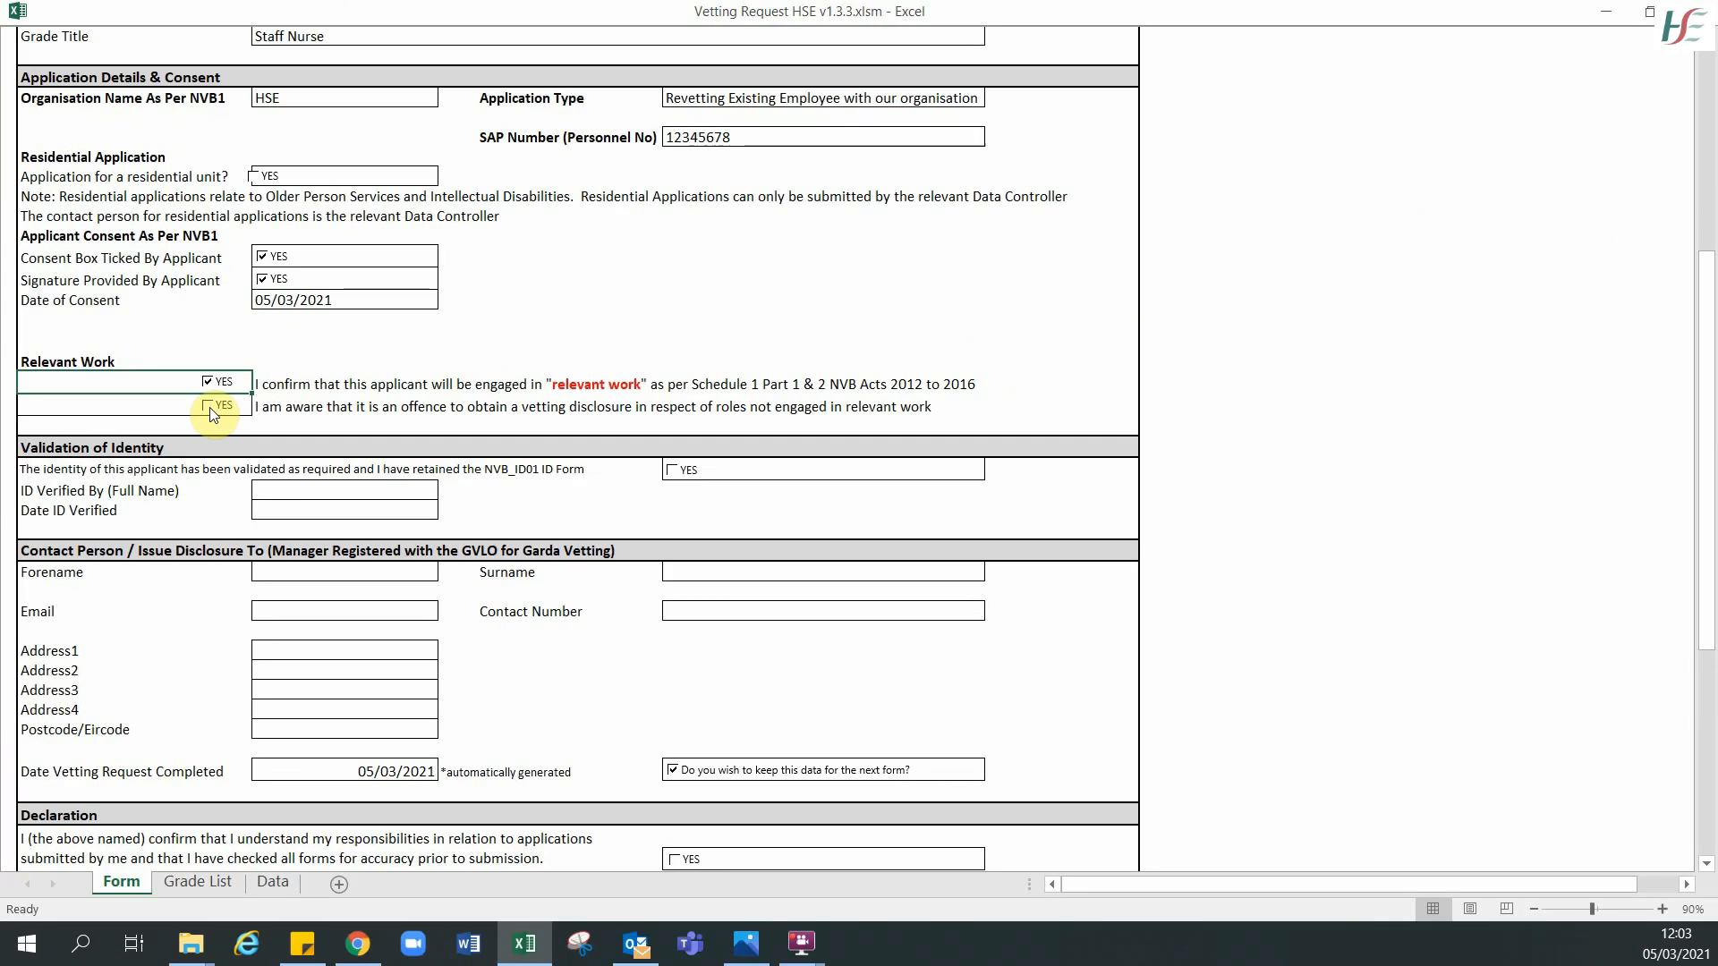
{"action": "left_click", "coordinate": [212, 407]}
{"action": "scroll", "coordinate": [632, 322], "scroll_direction": "down", "scroll_amount": 3}
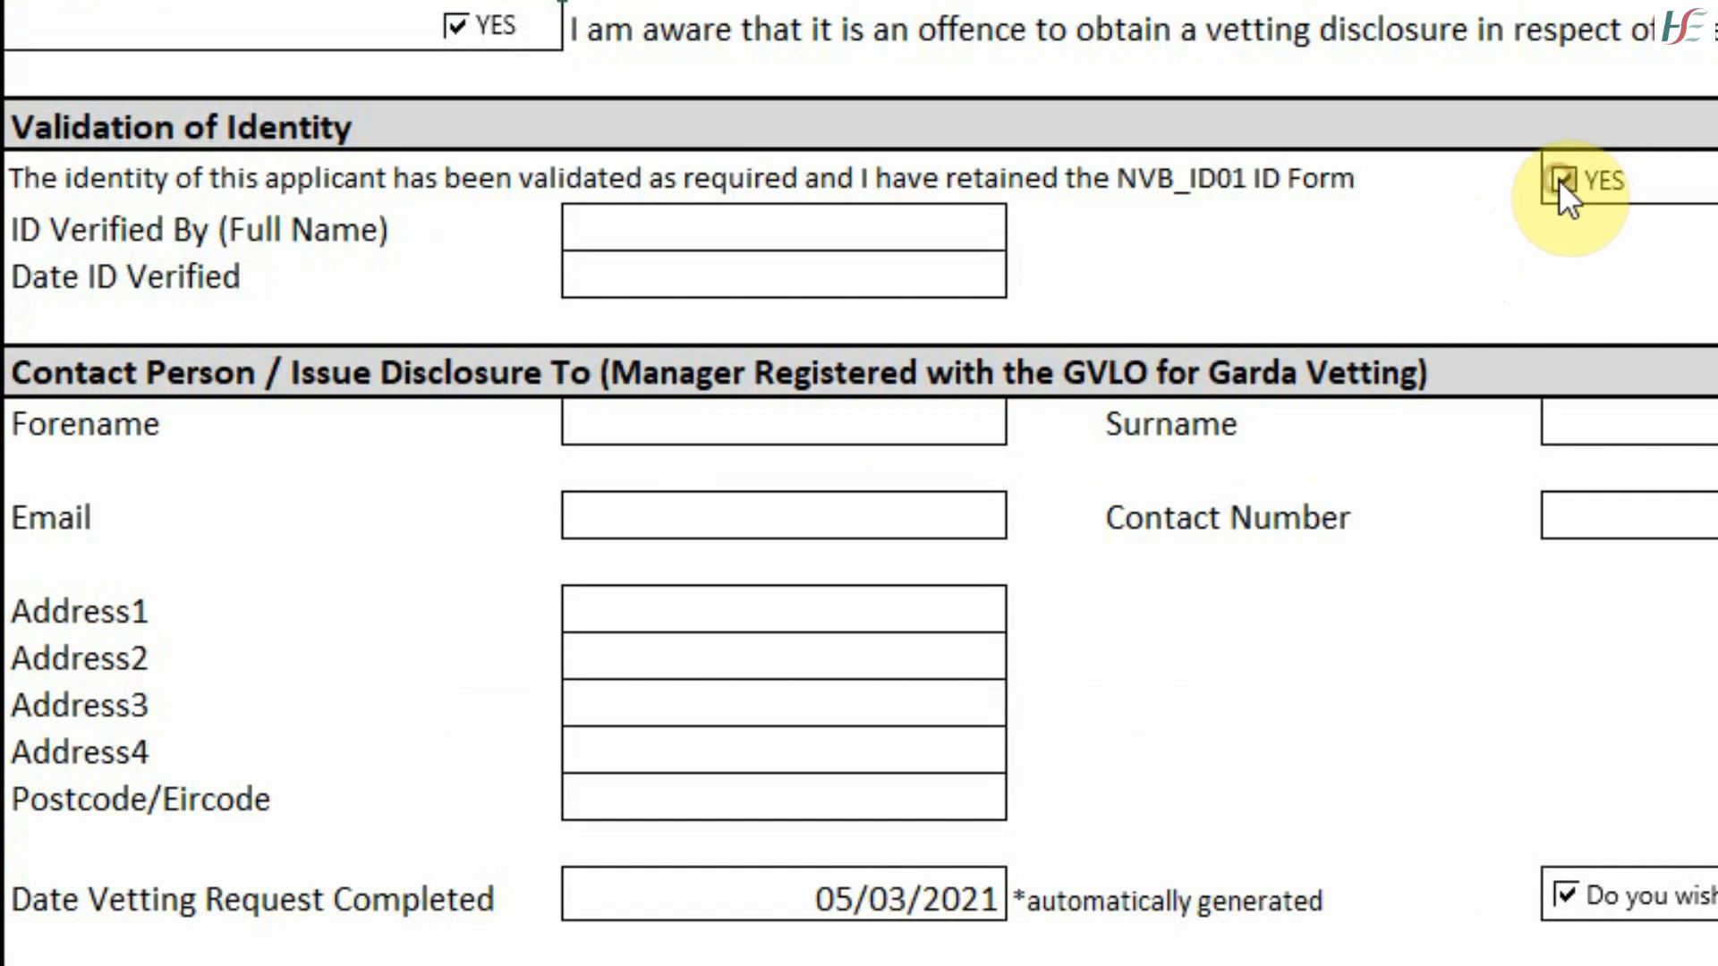
- Enter the verifier's full name and 05/03/2021 as Date ID Verified, with identity validated YES
{"action": "left_click", "coordinate": [625, 241]}
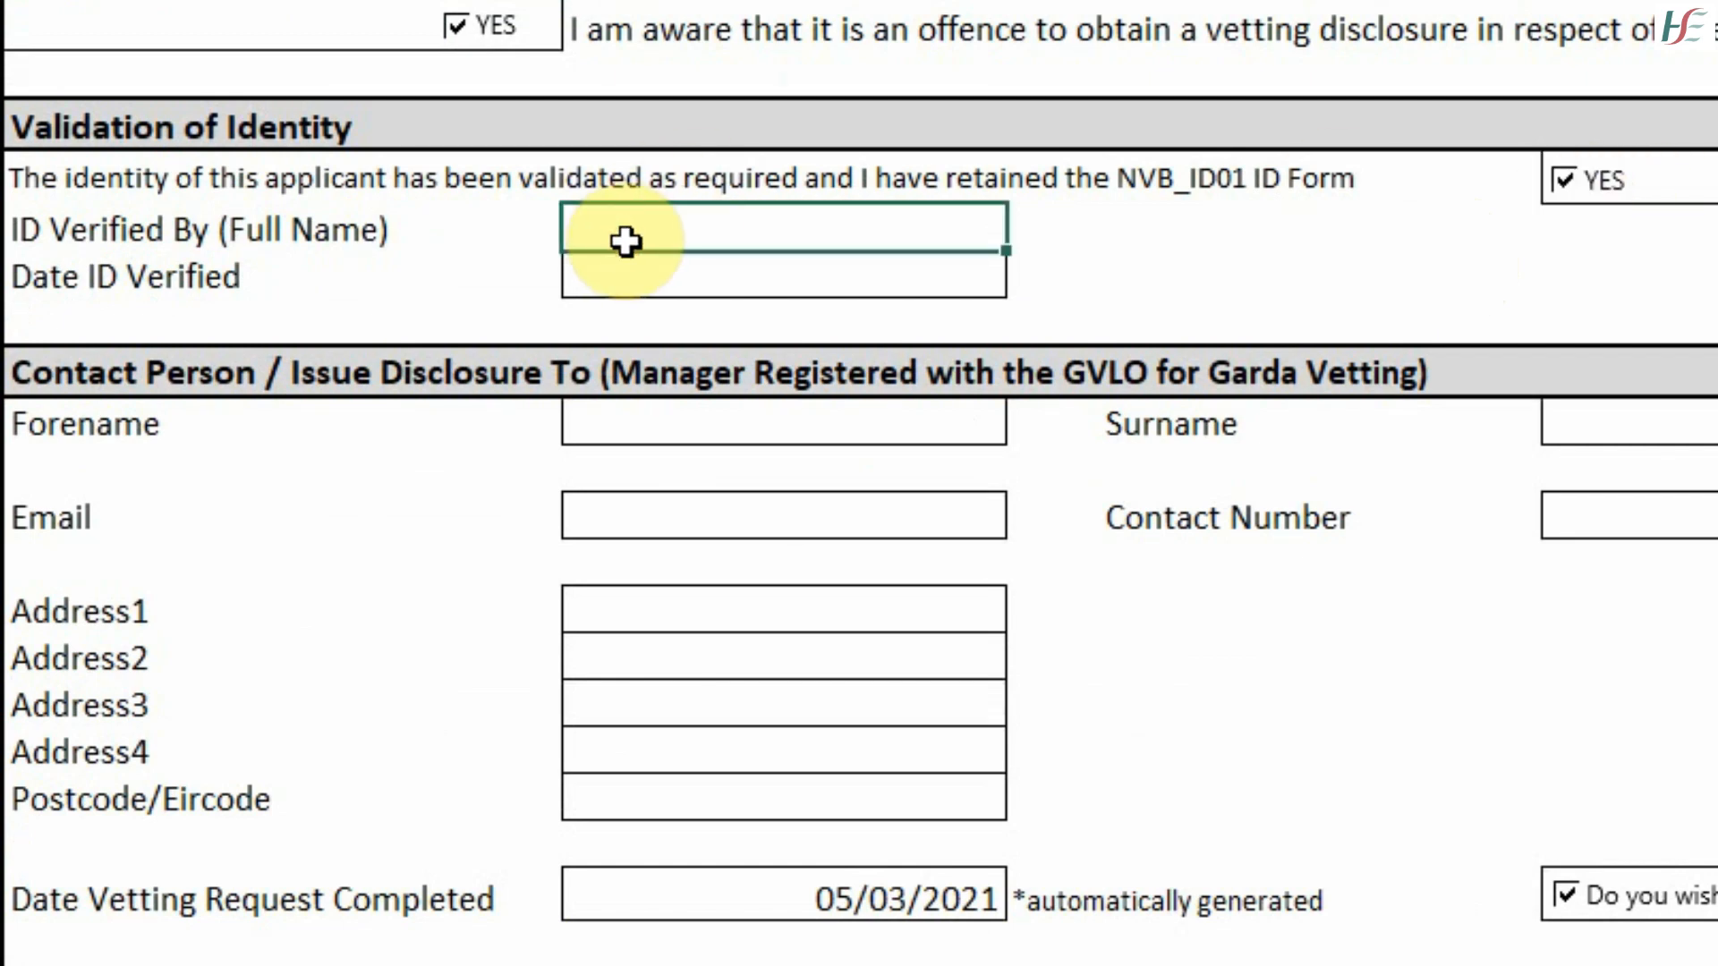
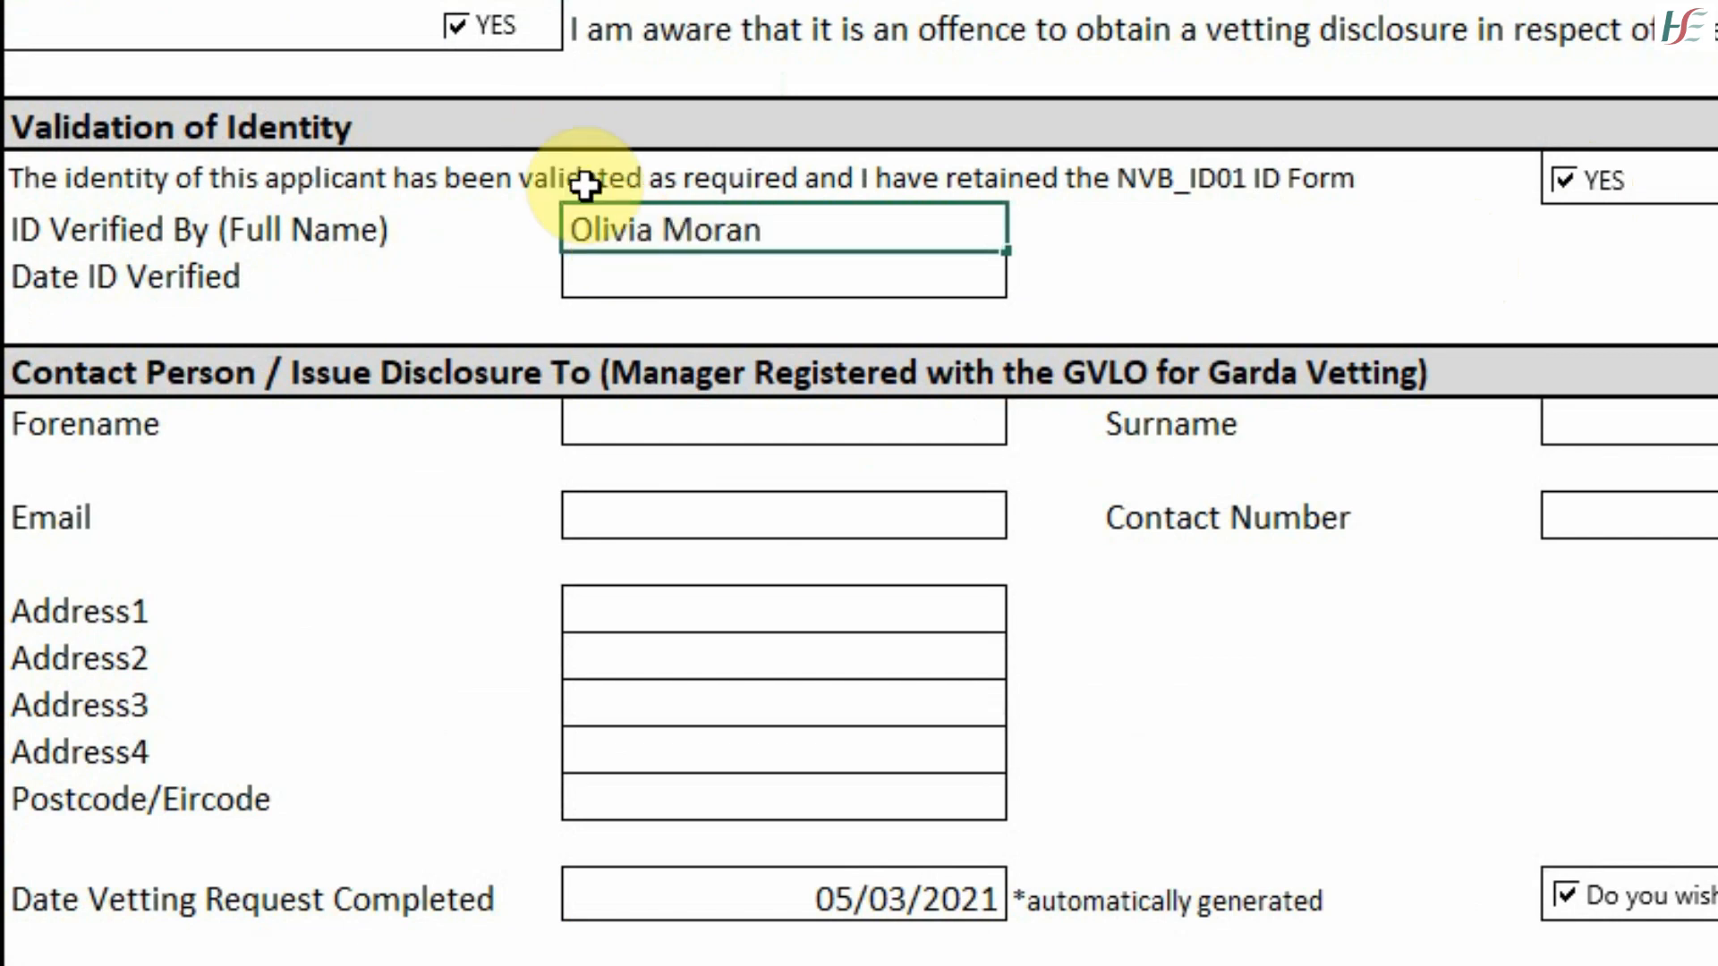
{"action": "left_click", "coordinate": [690, 280]}
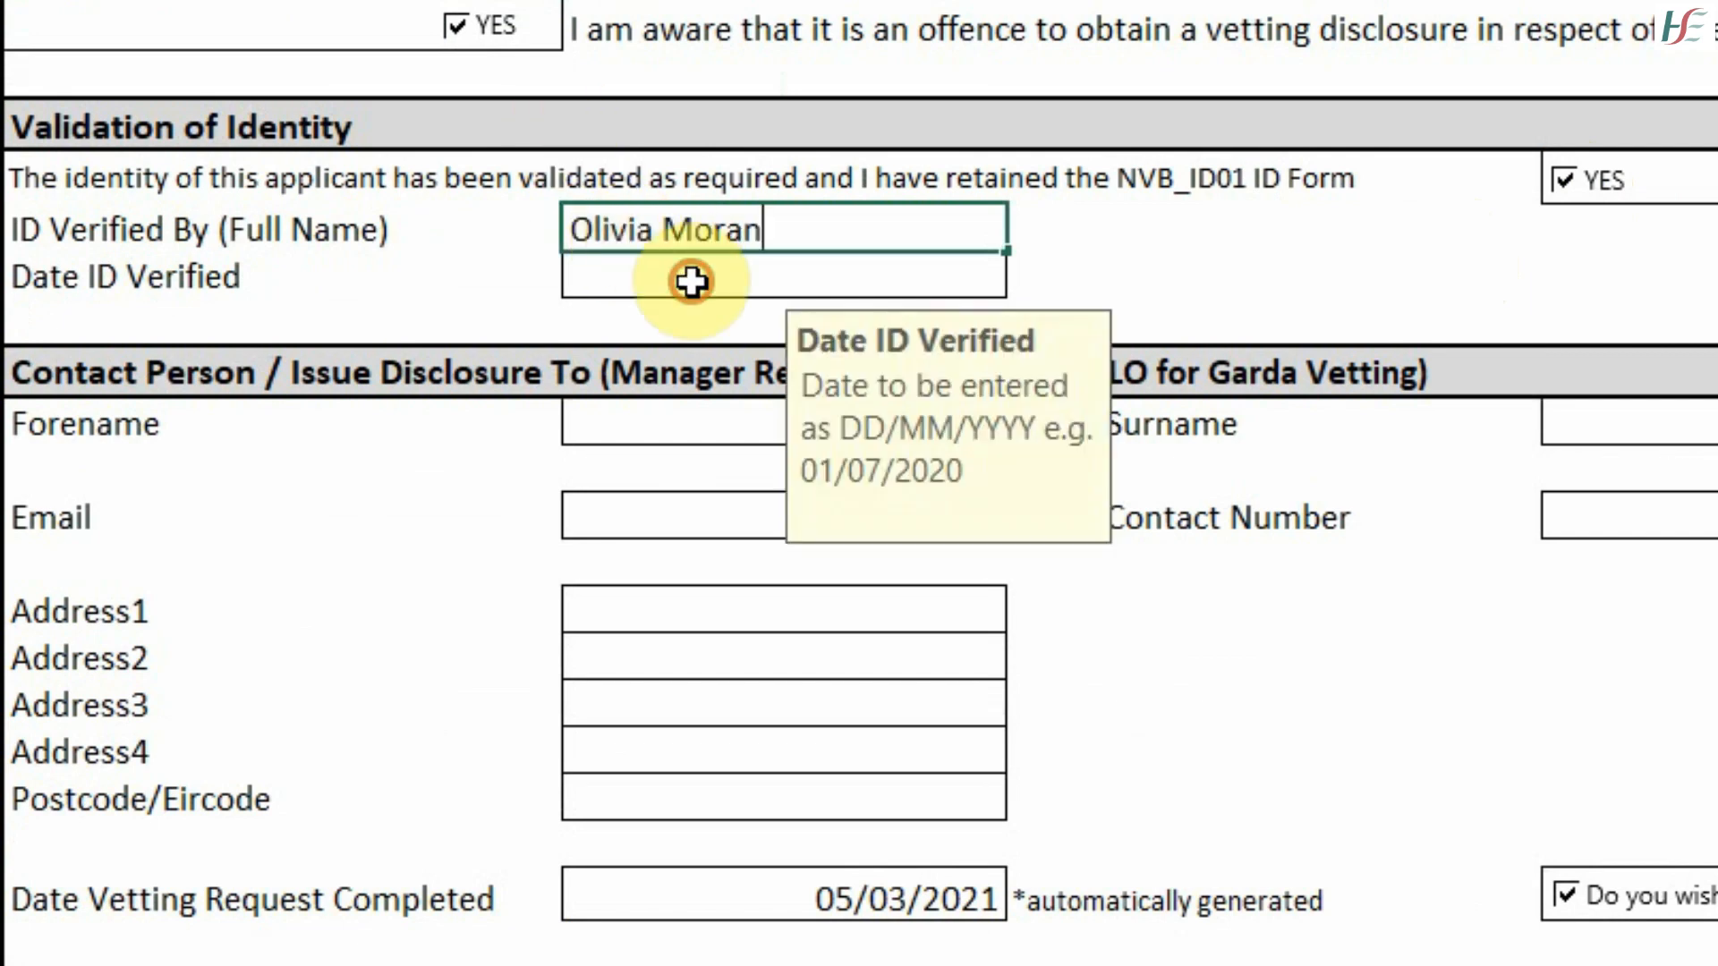
{"action": "type", "text": "05/03/2021"}
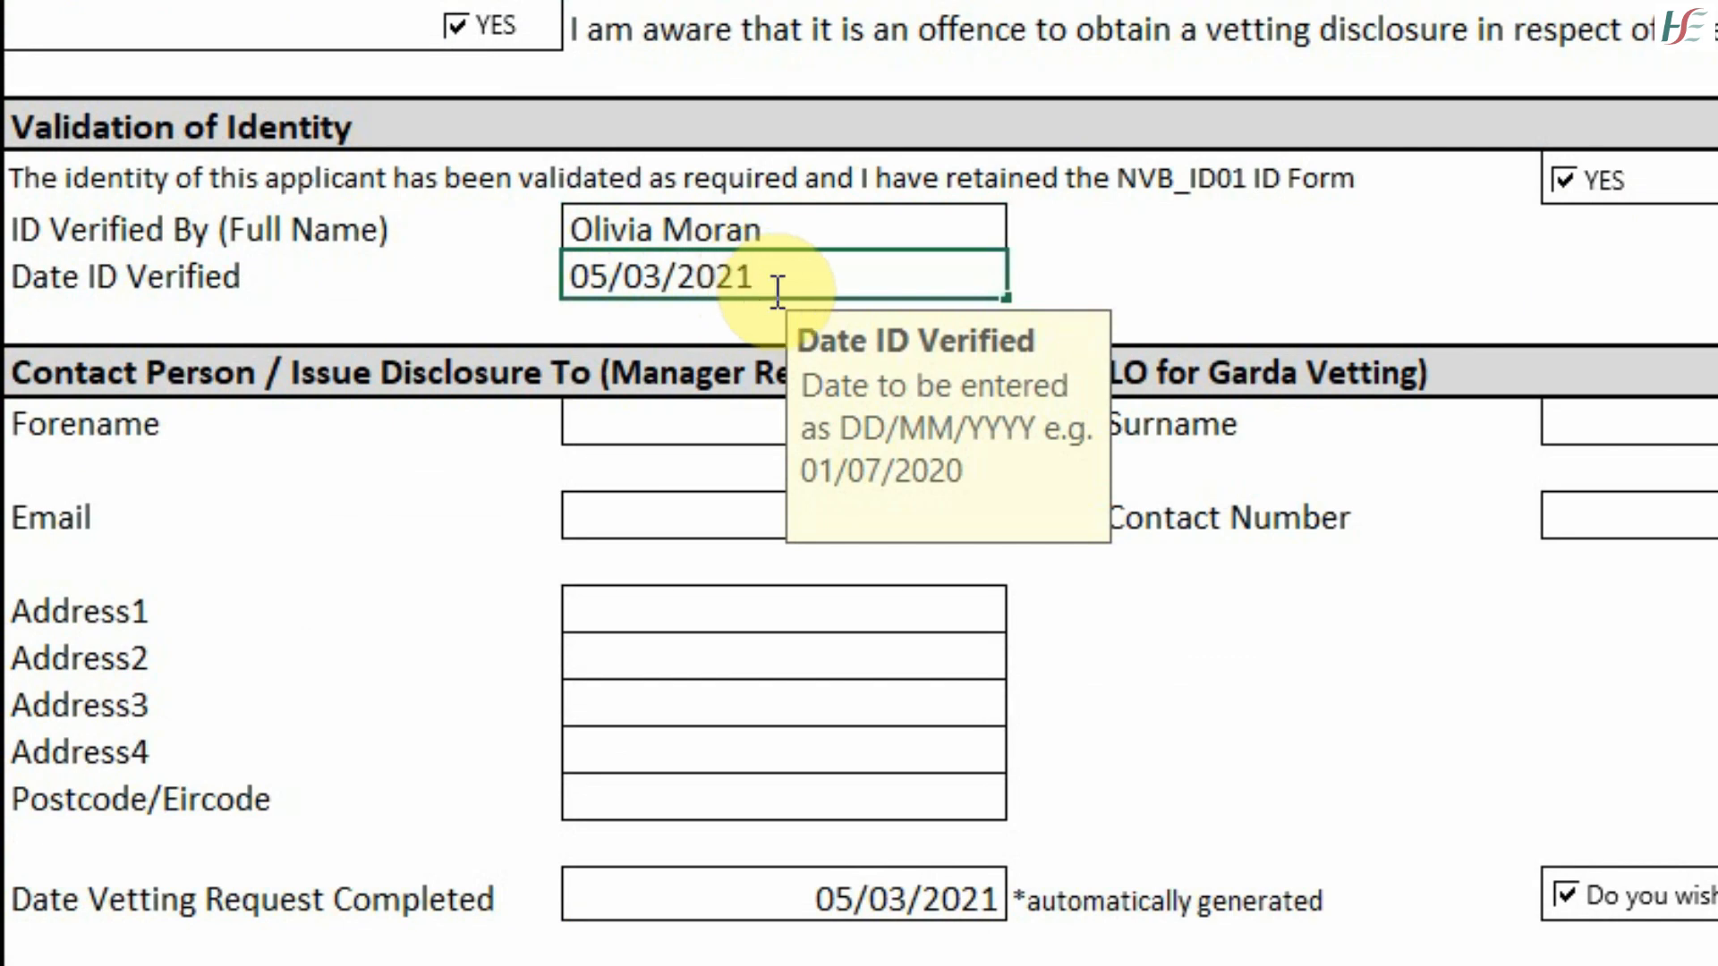
{"action": "left_click", "coordinate": [706, 418]}
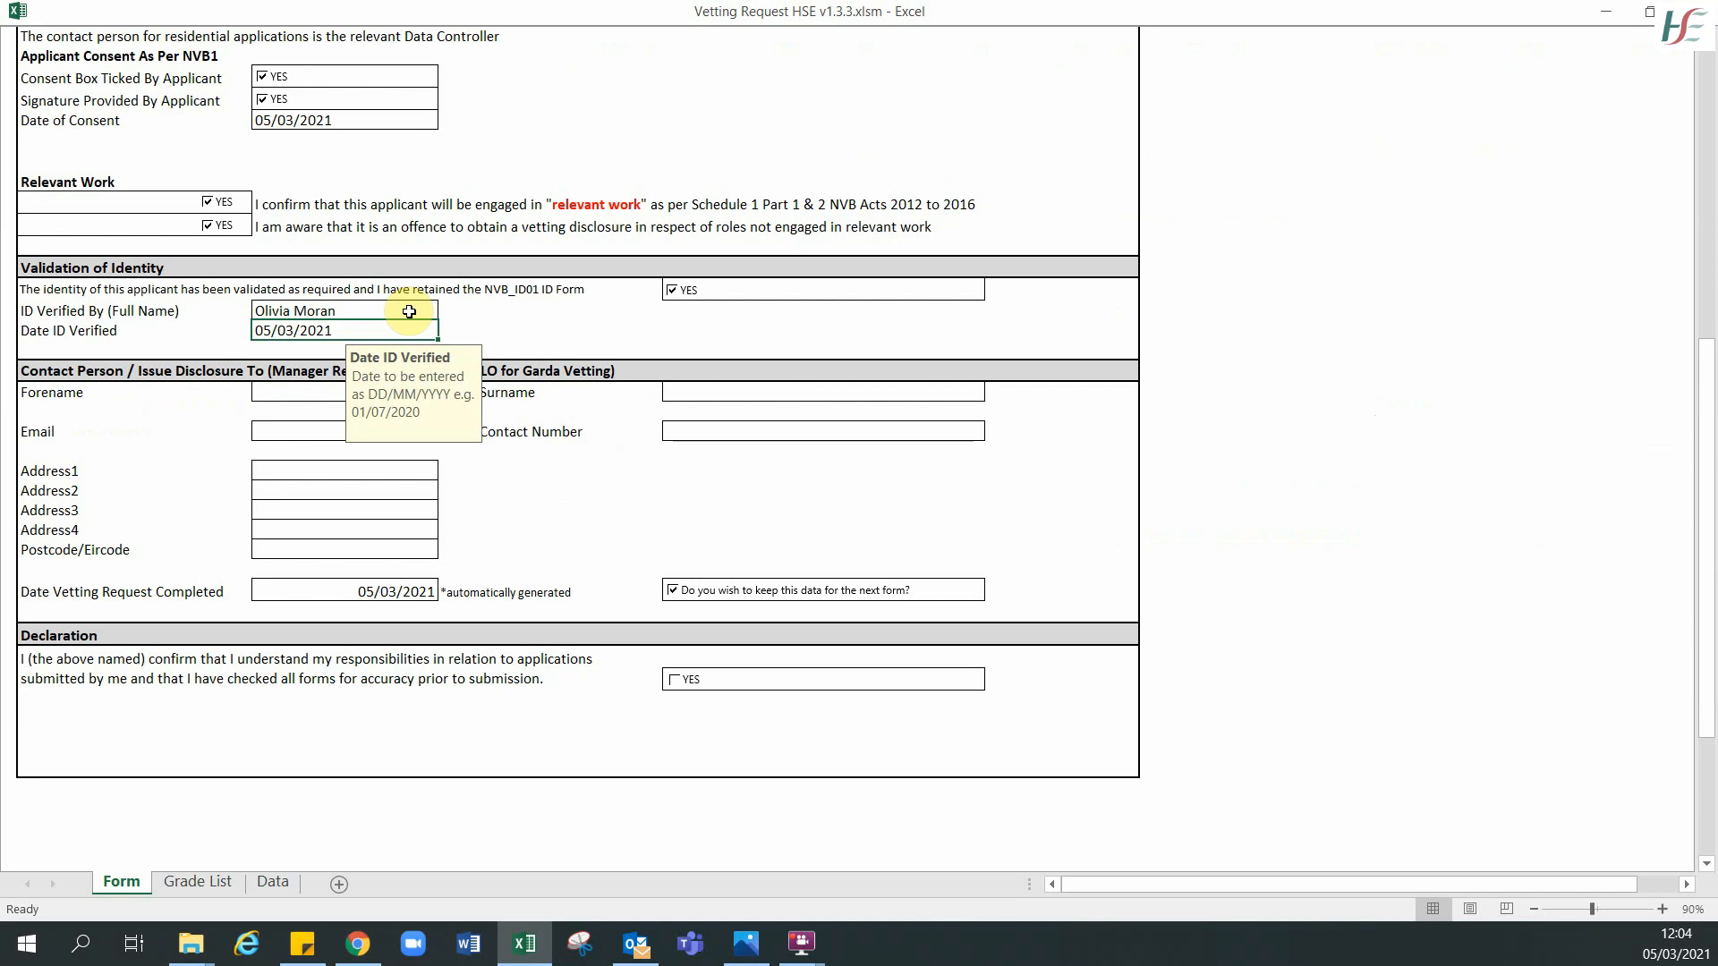
- Enter the contact person's forename, surname, e-mail address and contact number
{"action": "key", "text": "Tab"}
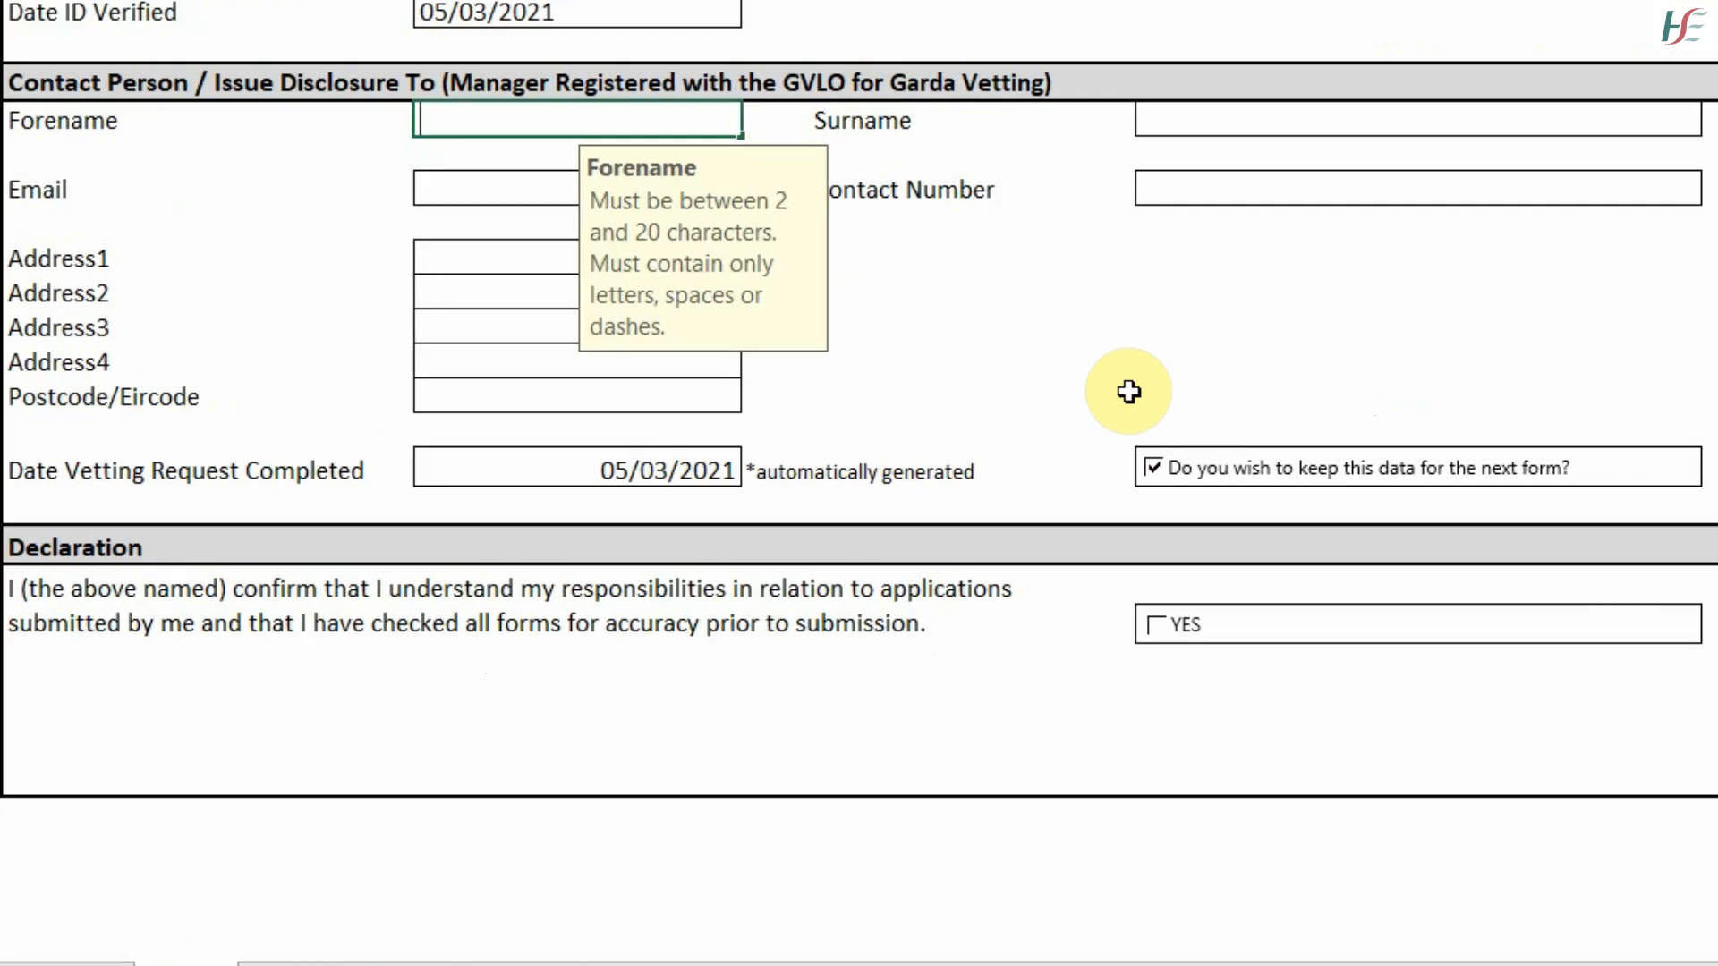
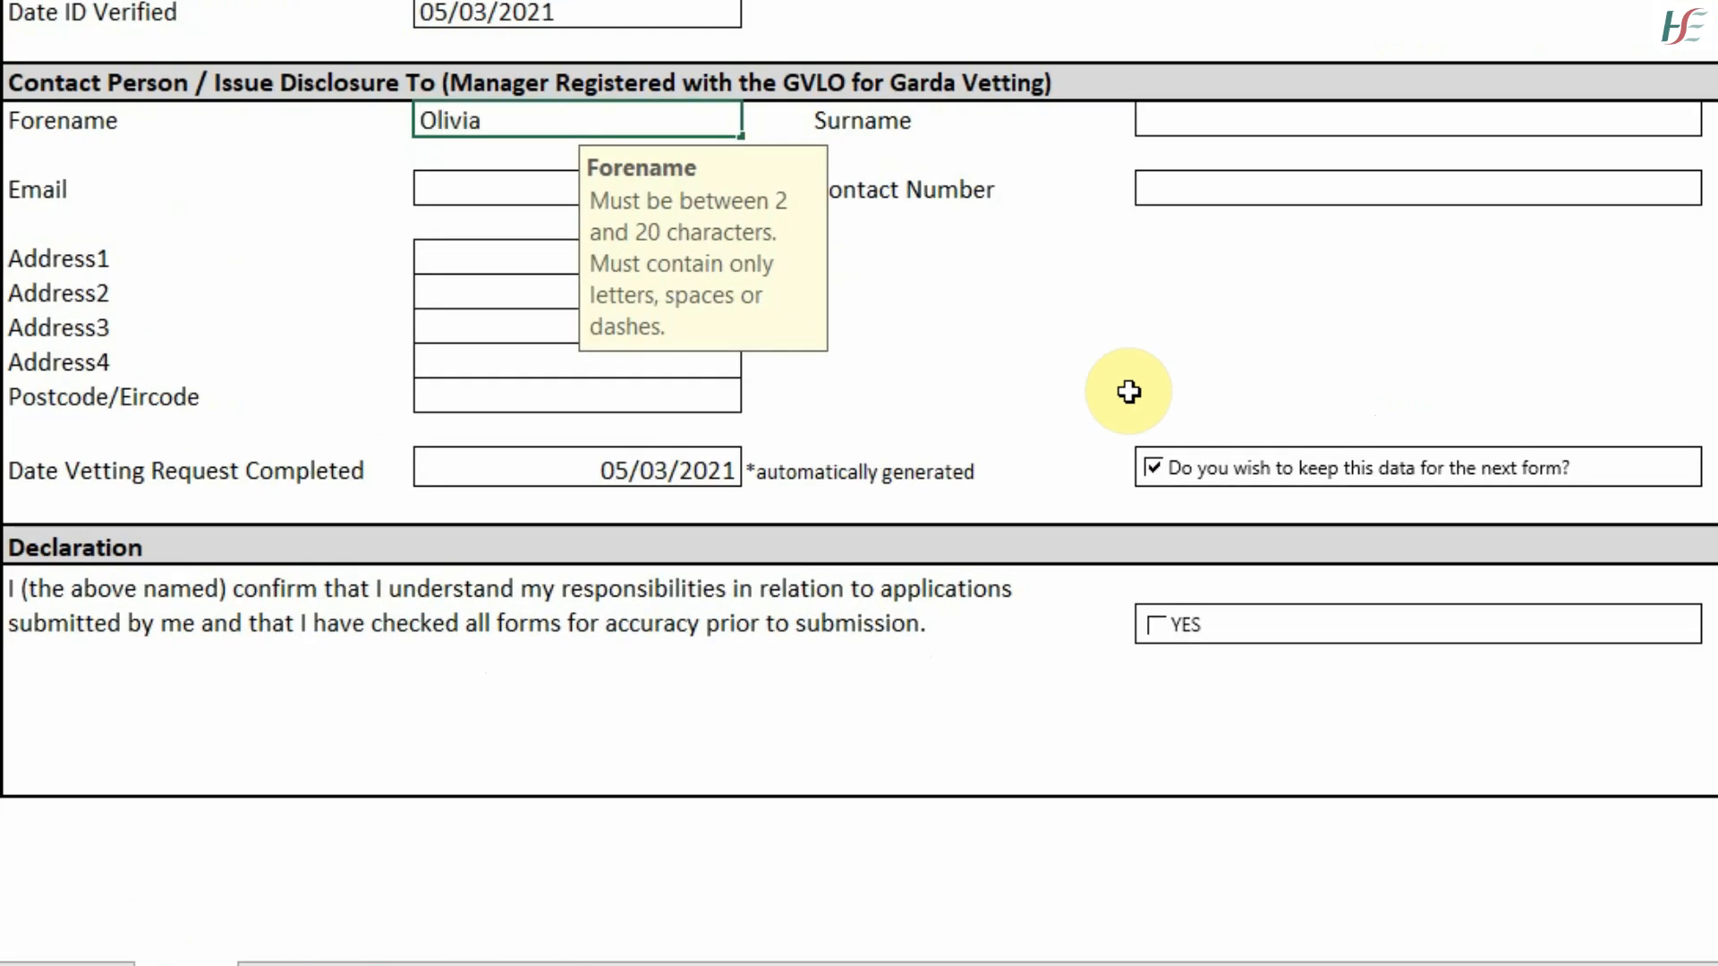
{"action": "key", "text": "Tab"}
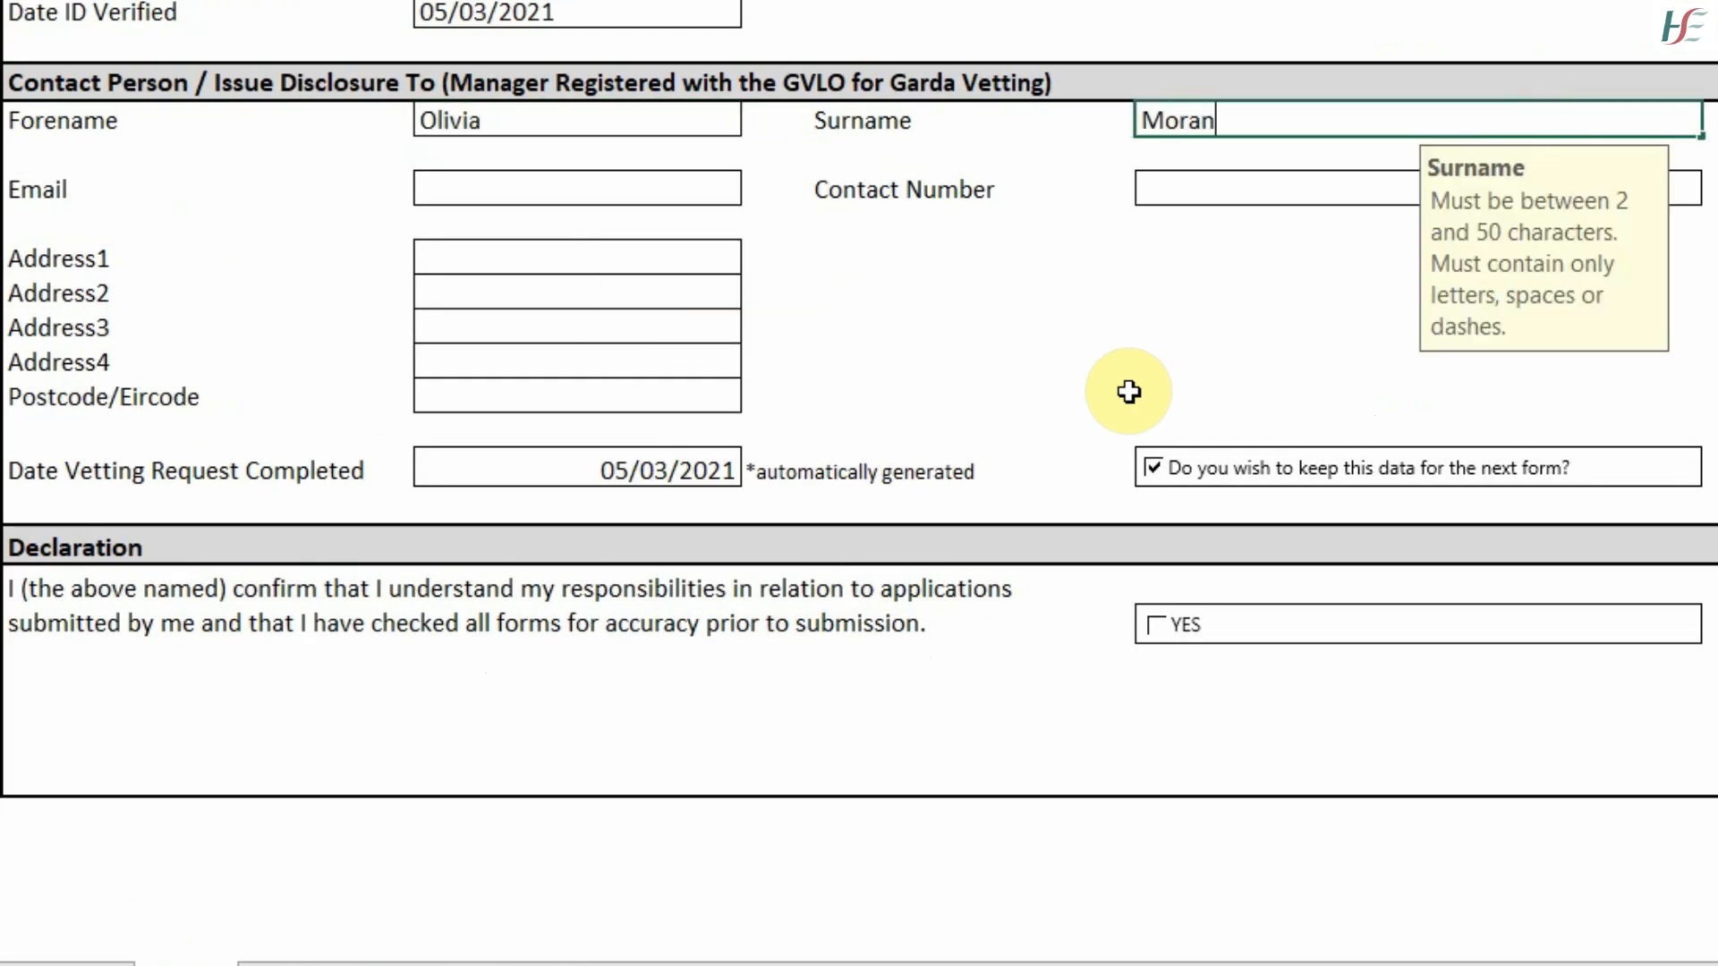
{"action": "left_click", "coordinate": [663, 173]}
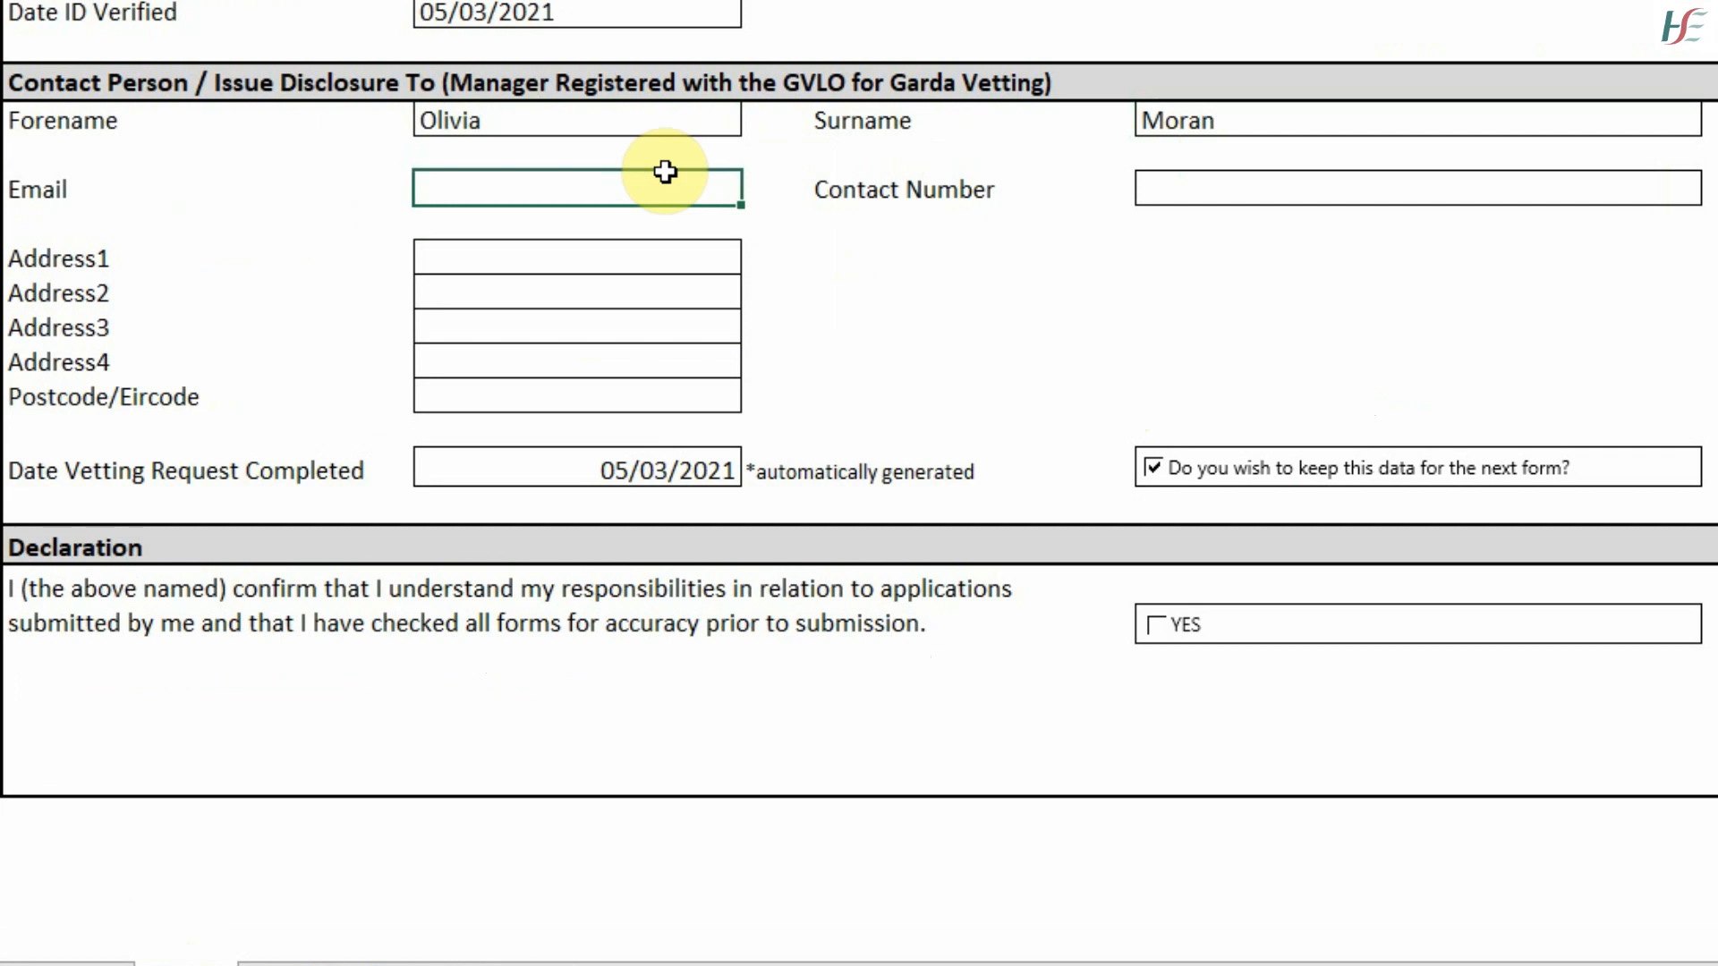
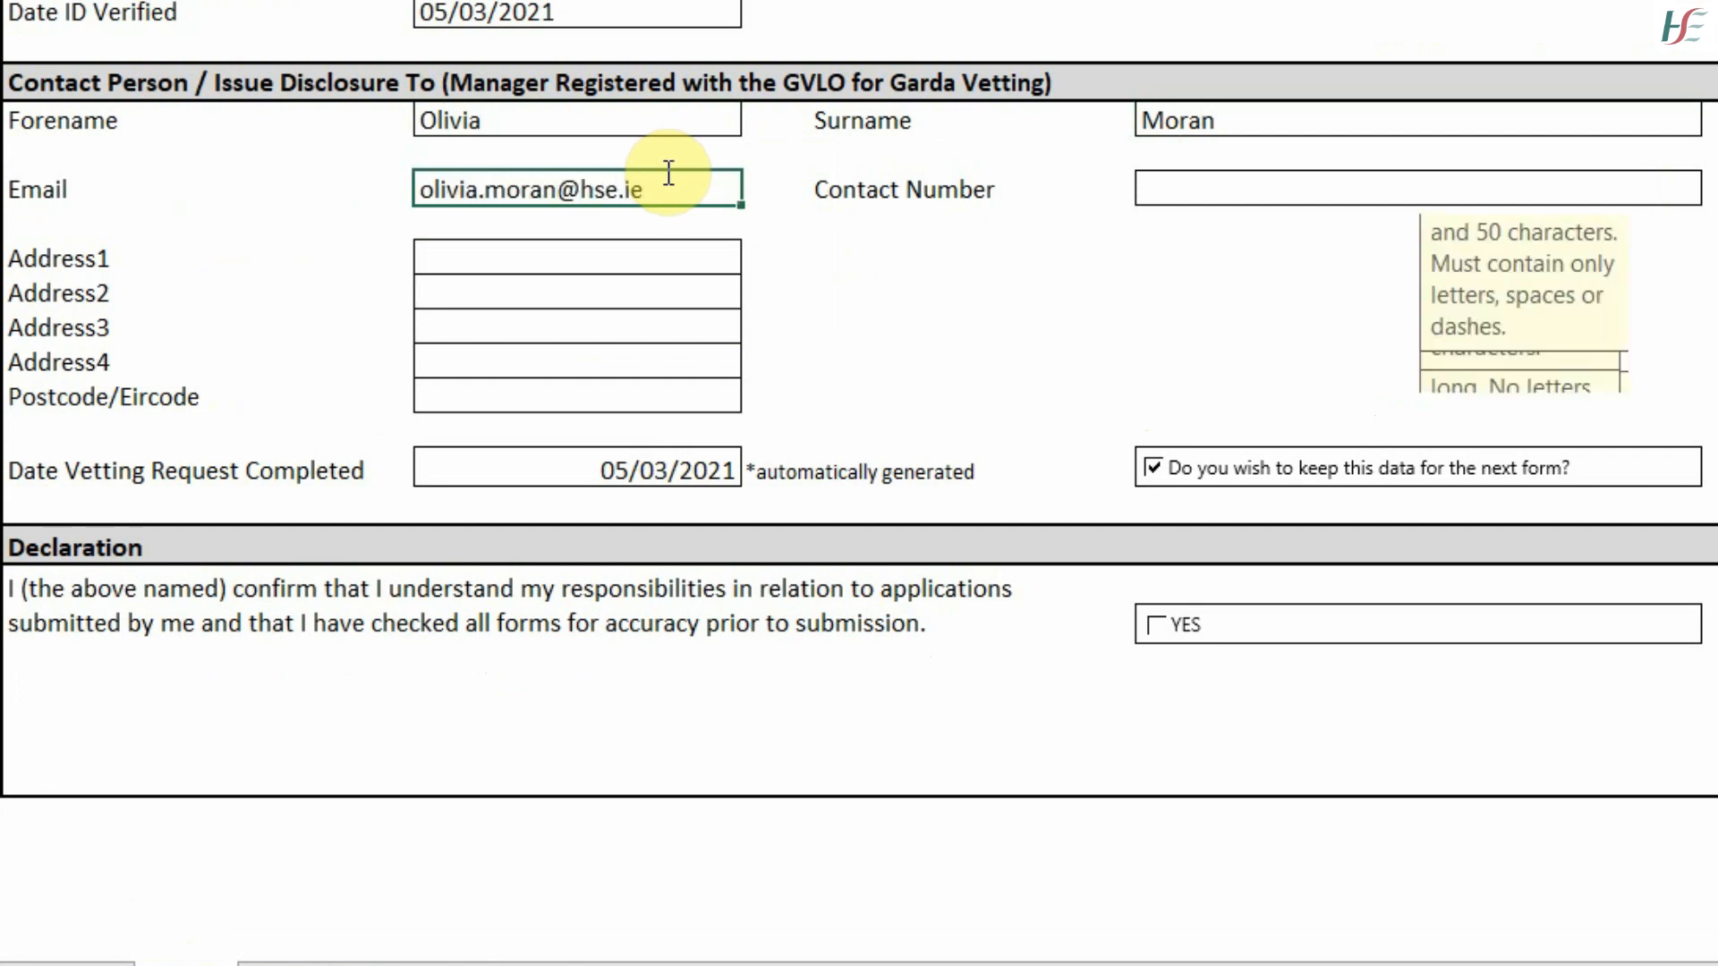
{"action": "key", "text": "Tab"}
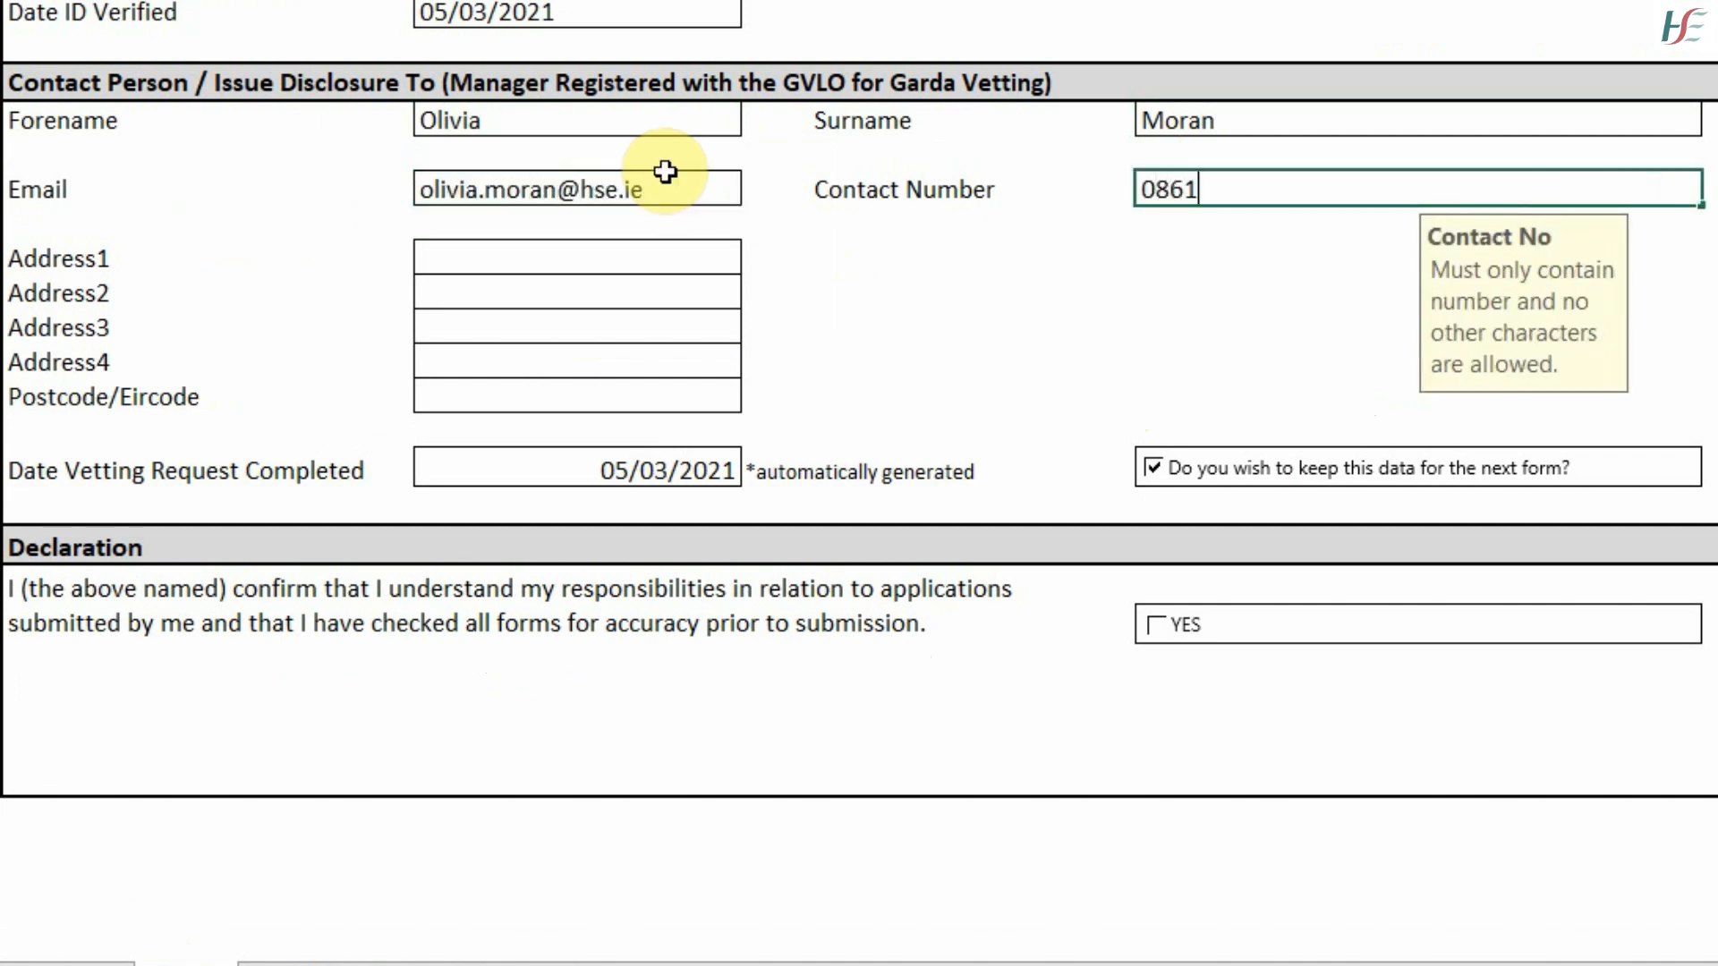
- Fill in the contact's three address lines and tick YES on the Declaration
{"action": "left_click", "coordinate": [567, 259]}
{"action": "type", "text": "GVLO"}
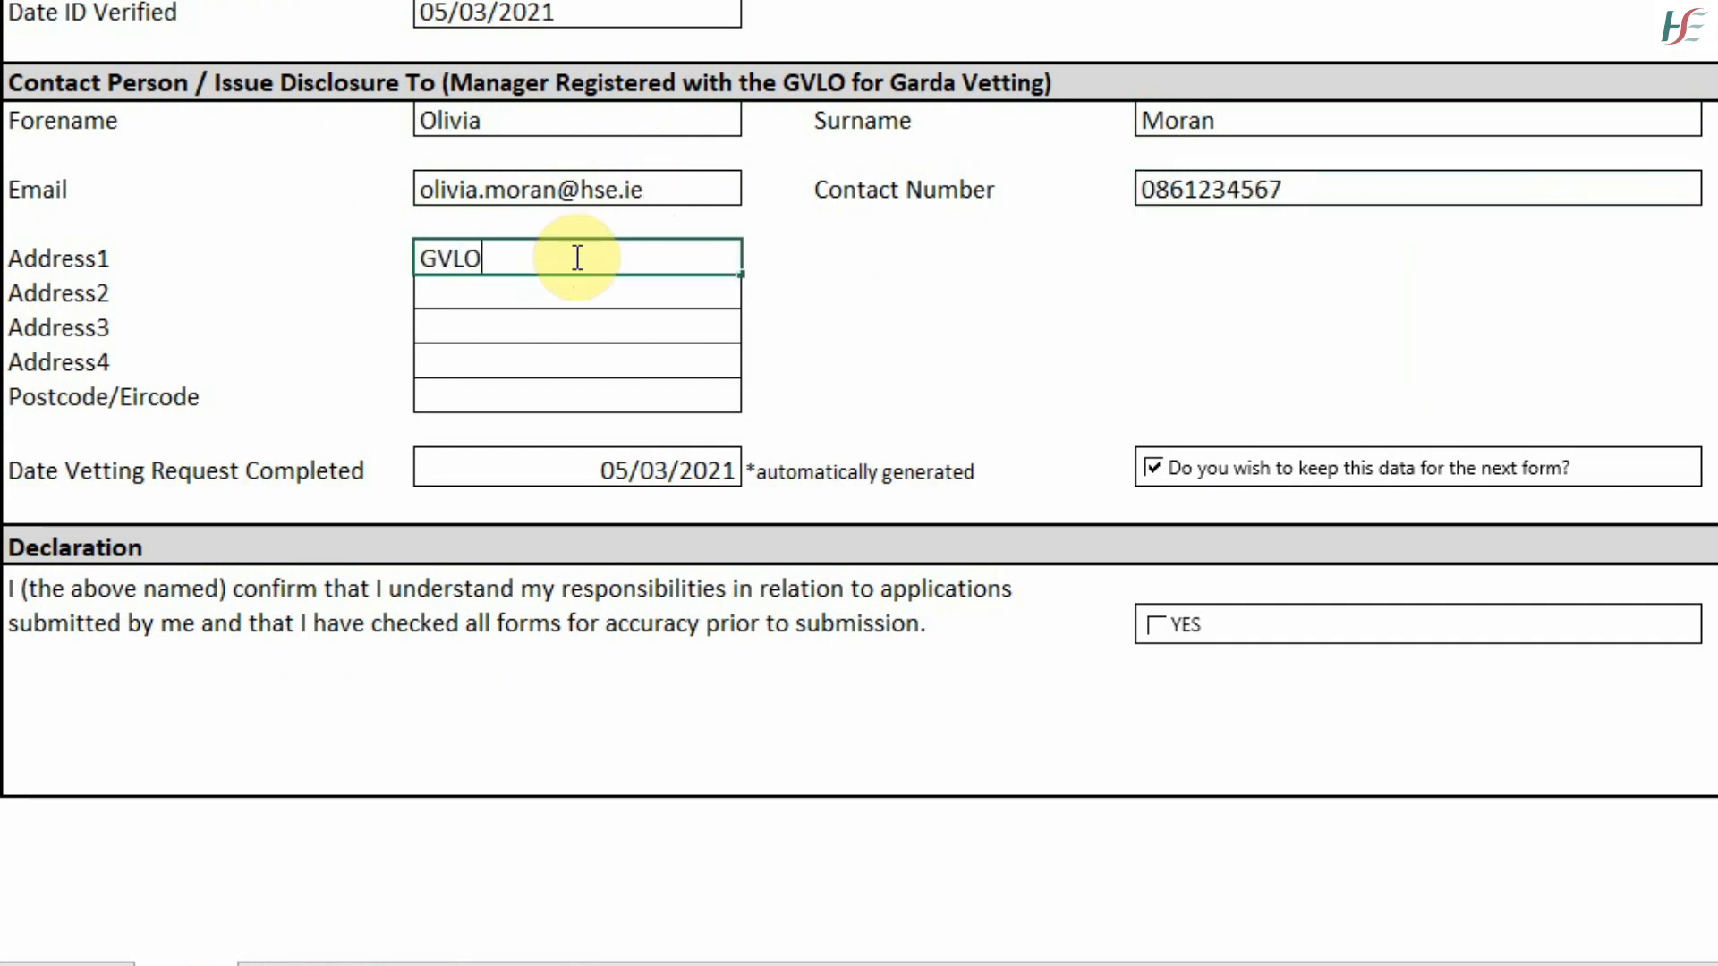
{"action": "key", "text": "Return"}
{"action": "type", "text": "Manorham"}
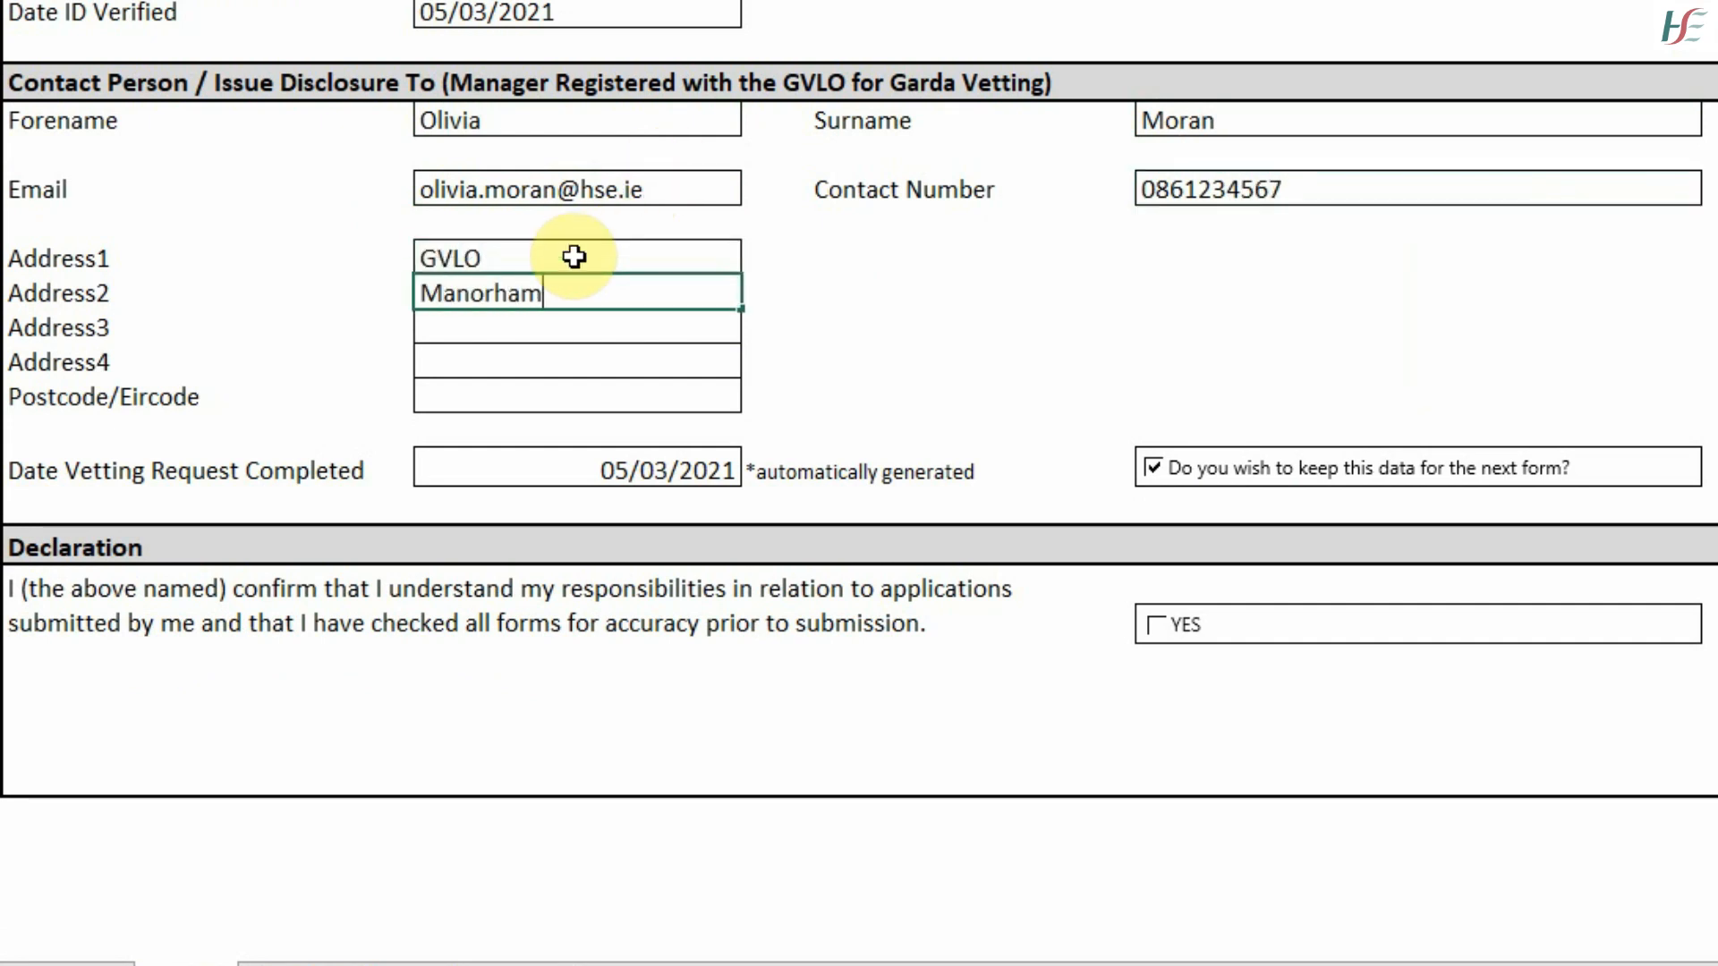
{"action": "type", "text": "ilton"}
{"action": "key", "text": "Return"}
{"action": "type", "text": "Co Le"}
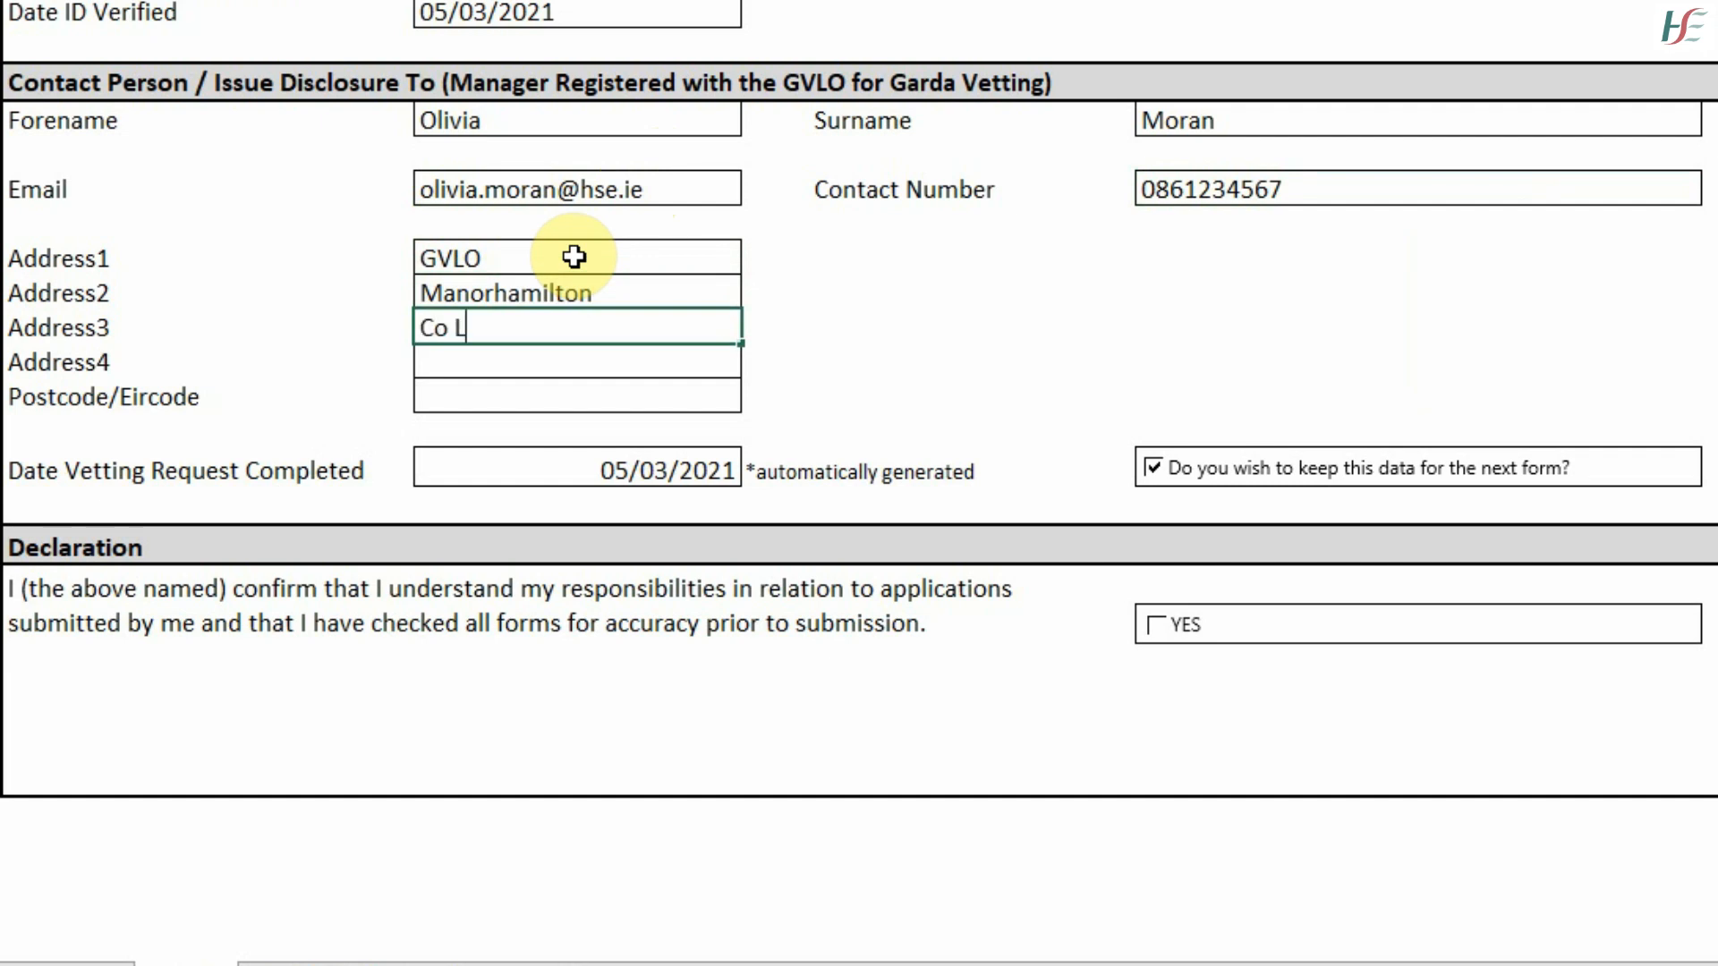
{"action": "type", "text": "itrim"}
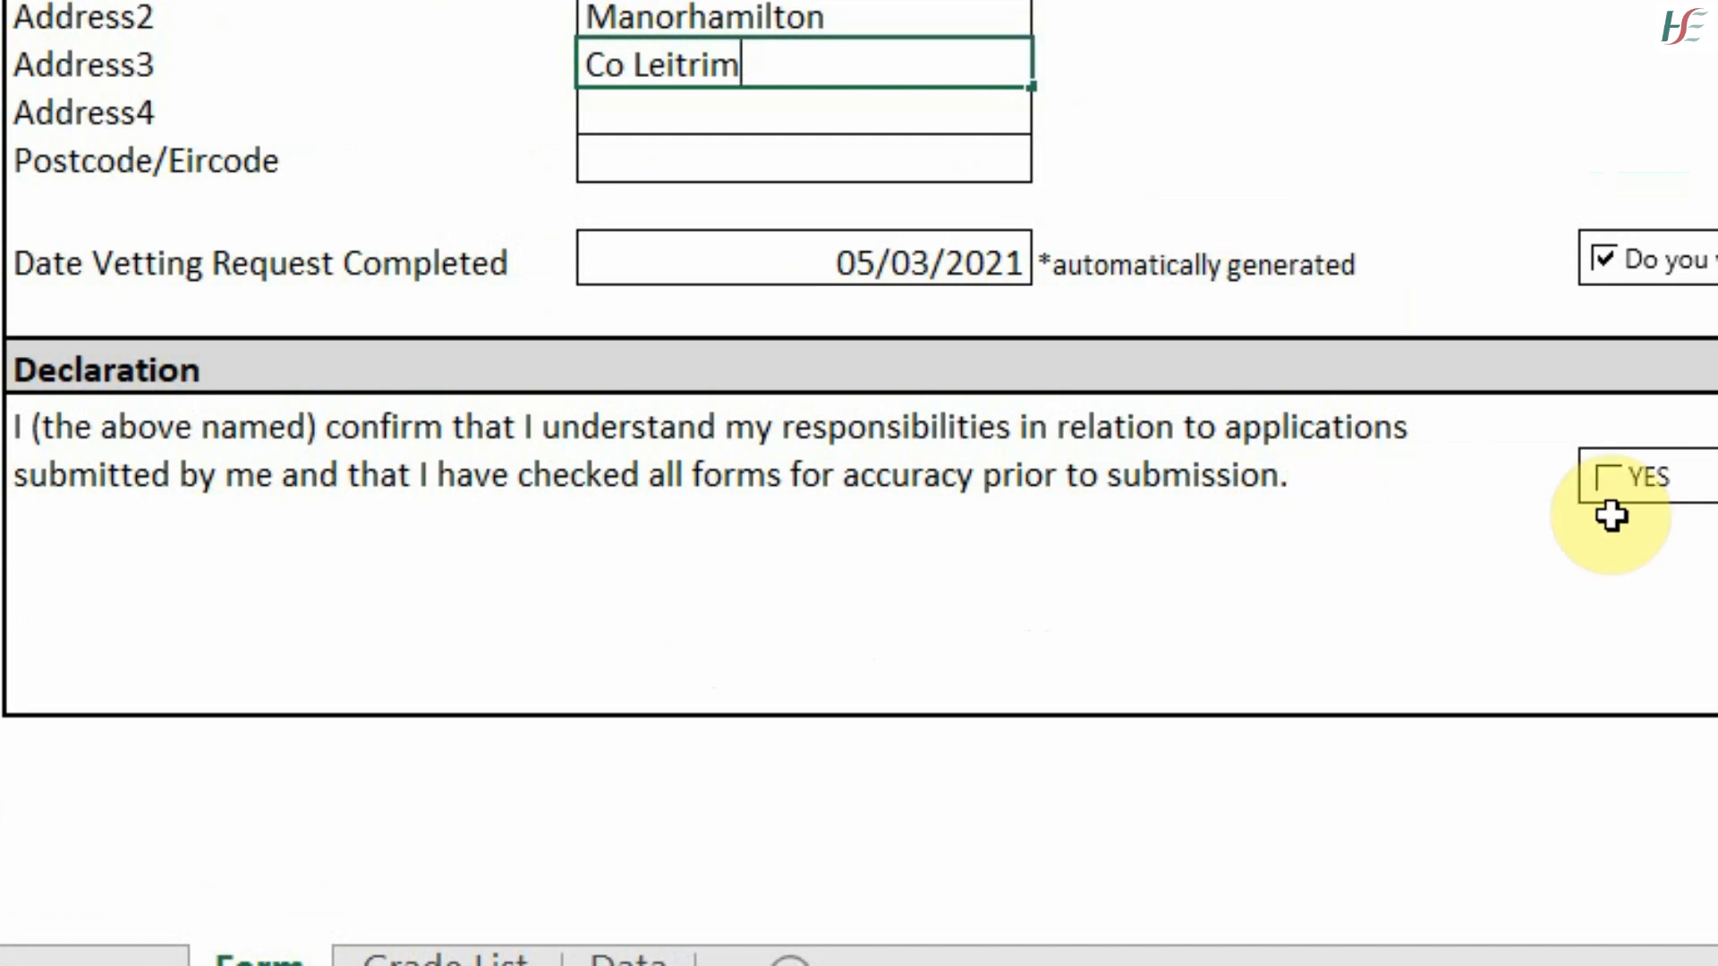
{"action": "left_click", "coordinate": [1604, 486]}
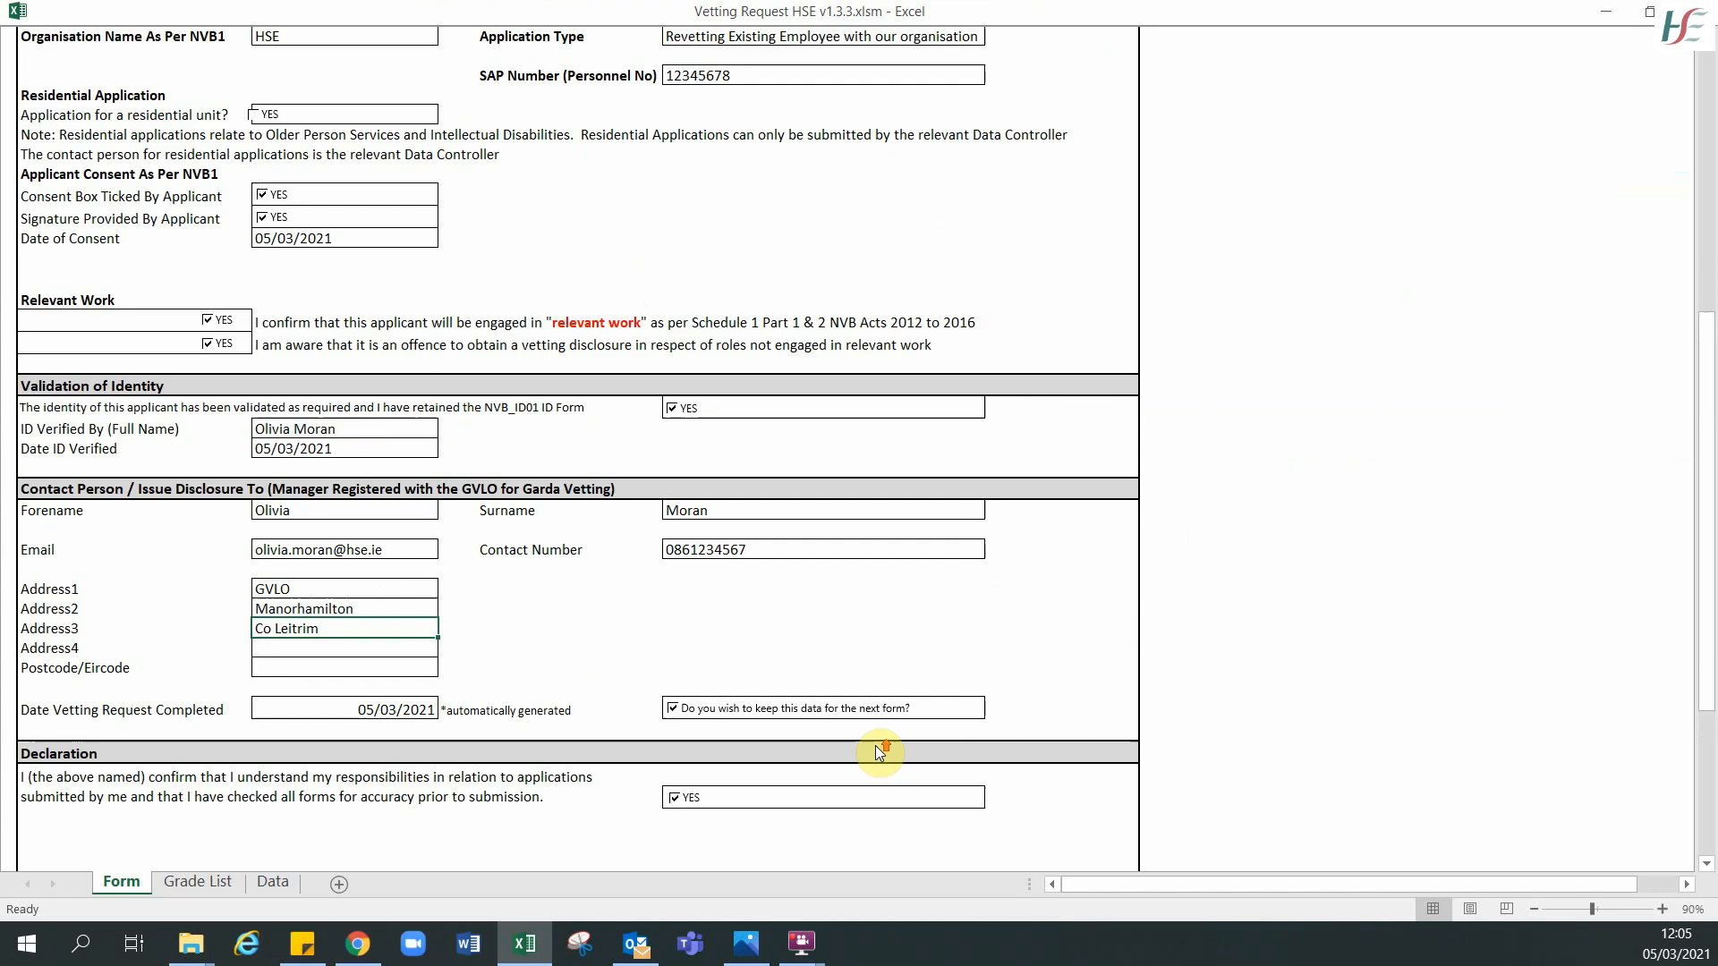
- Save the form data with Save Data and acknowledge the 'The data has been saved' message
{"action": "scroll", "coordinate": [872, 746], "scroll_direction": "up", "scroll_amount": 2}
{"action": "scroll", "coordinate": [872, 745], "scroll_direction": "up", "scroll_amount": 9}
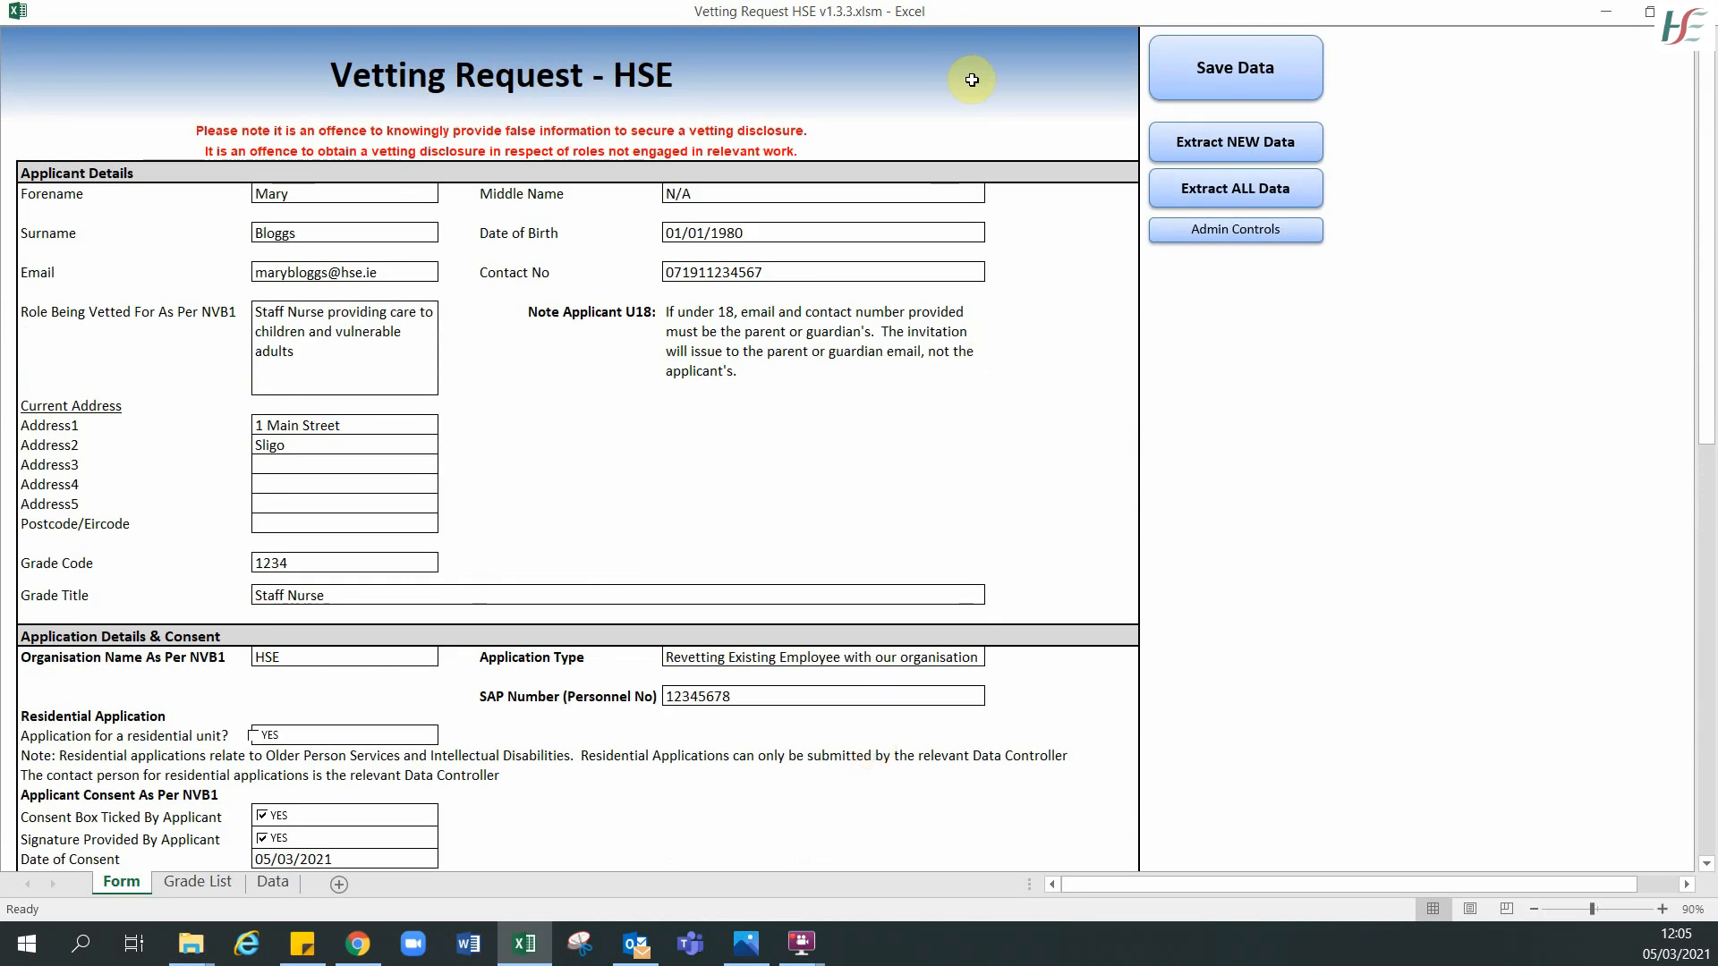
{"action": "left_click", "coordinate": [1299, 82]}
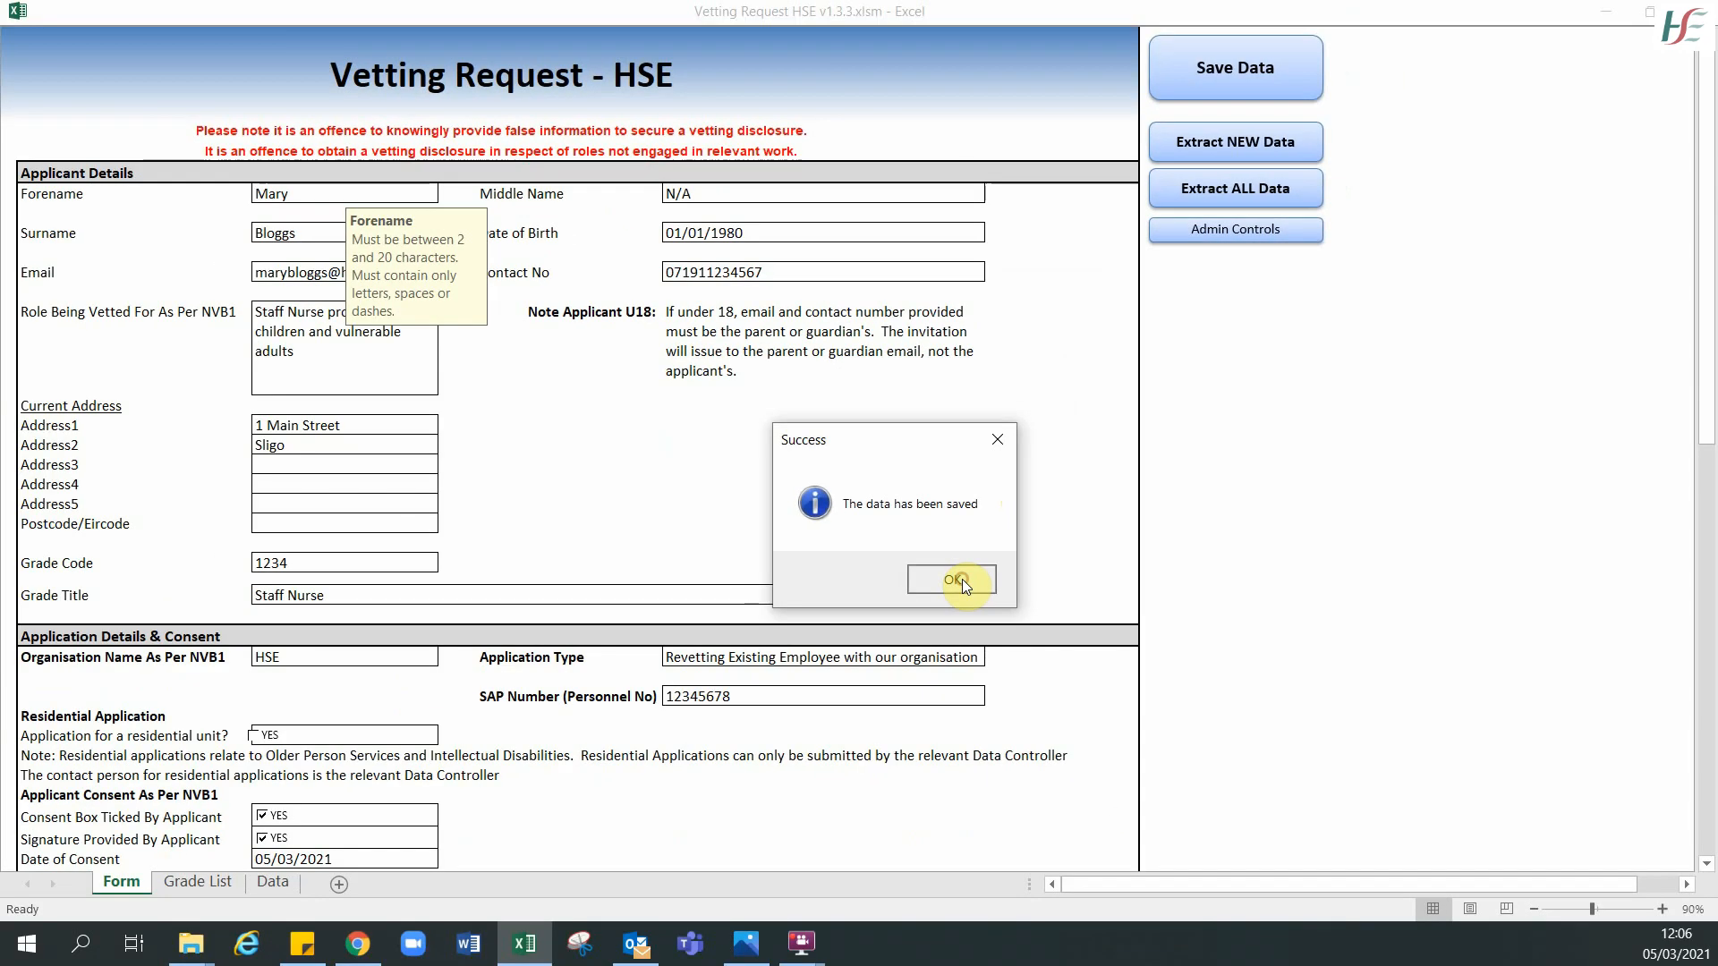
{"action": "left_click", "coordinate": [1007, 578]}
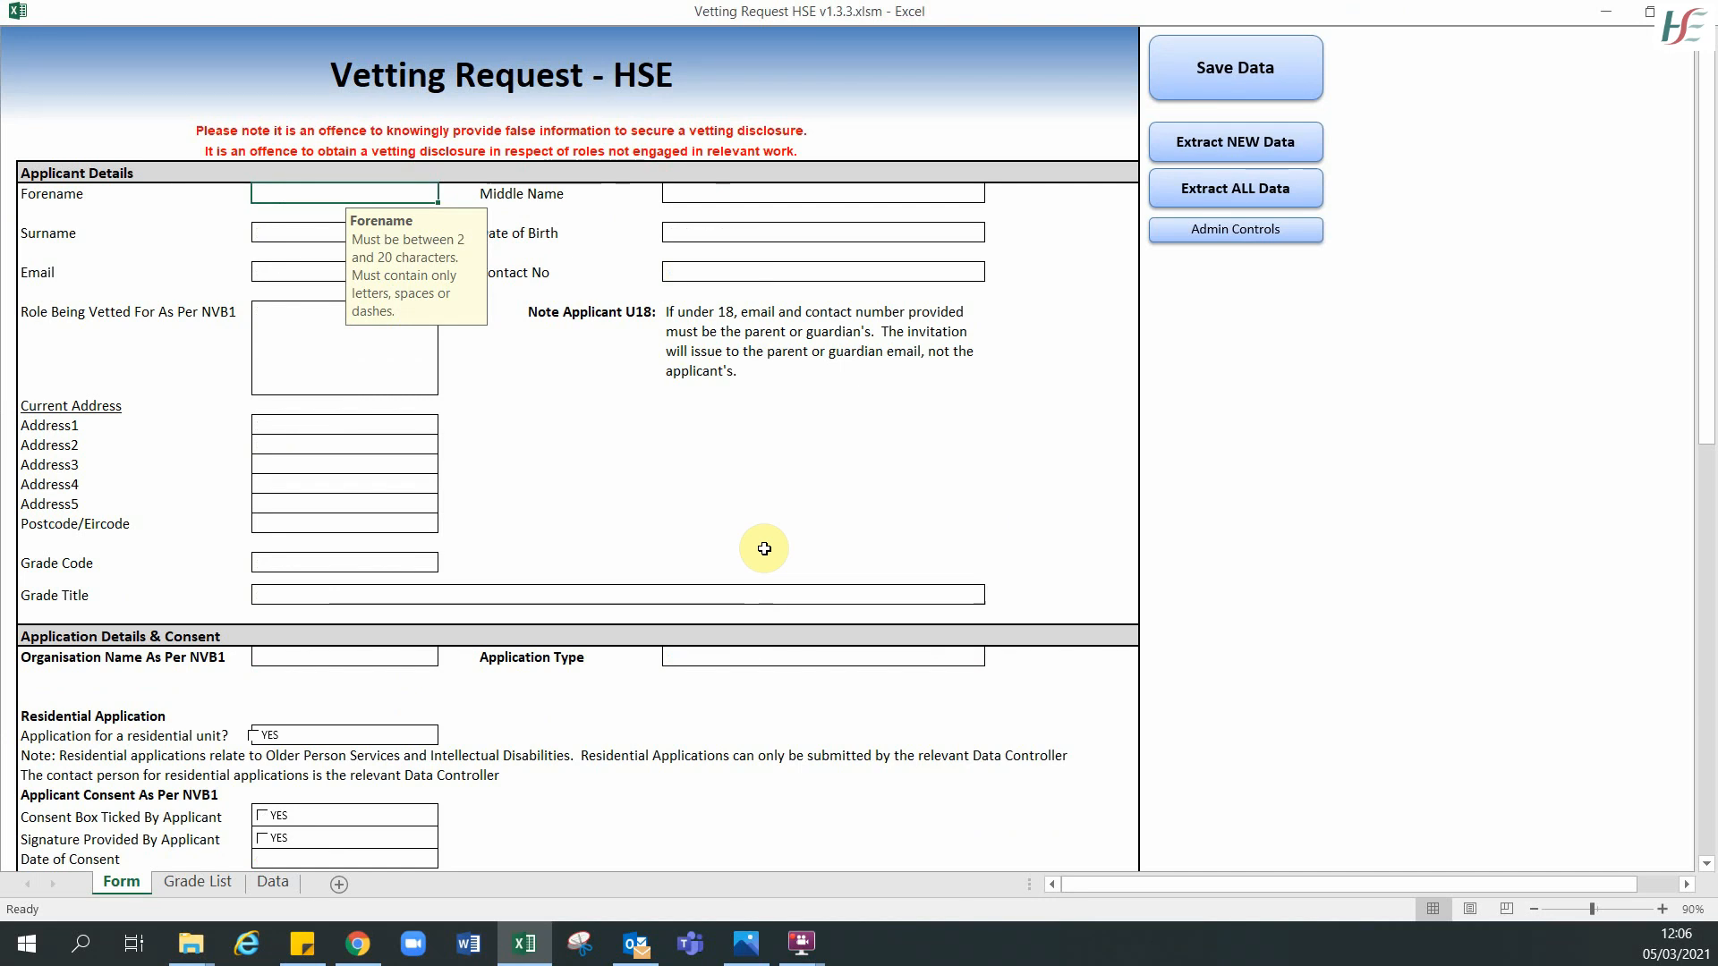
- Review the saved applicant record along row 2 of the Data sheet, then return to the Form sheet
{"action": "scroll", "coordinate": [764, 549], "scroll_direction": "down", "scroll_amount": 12}
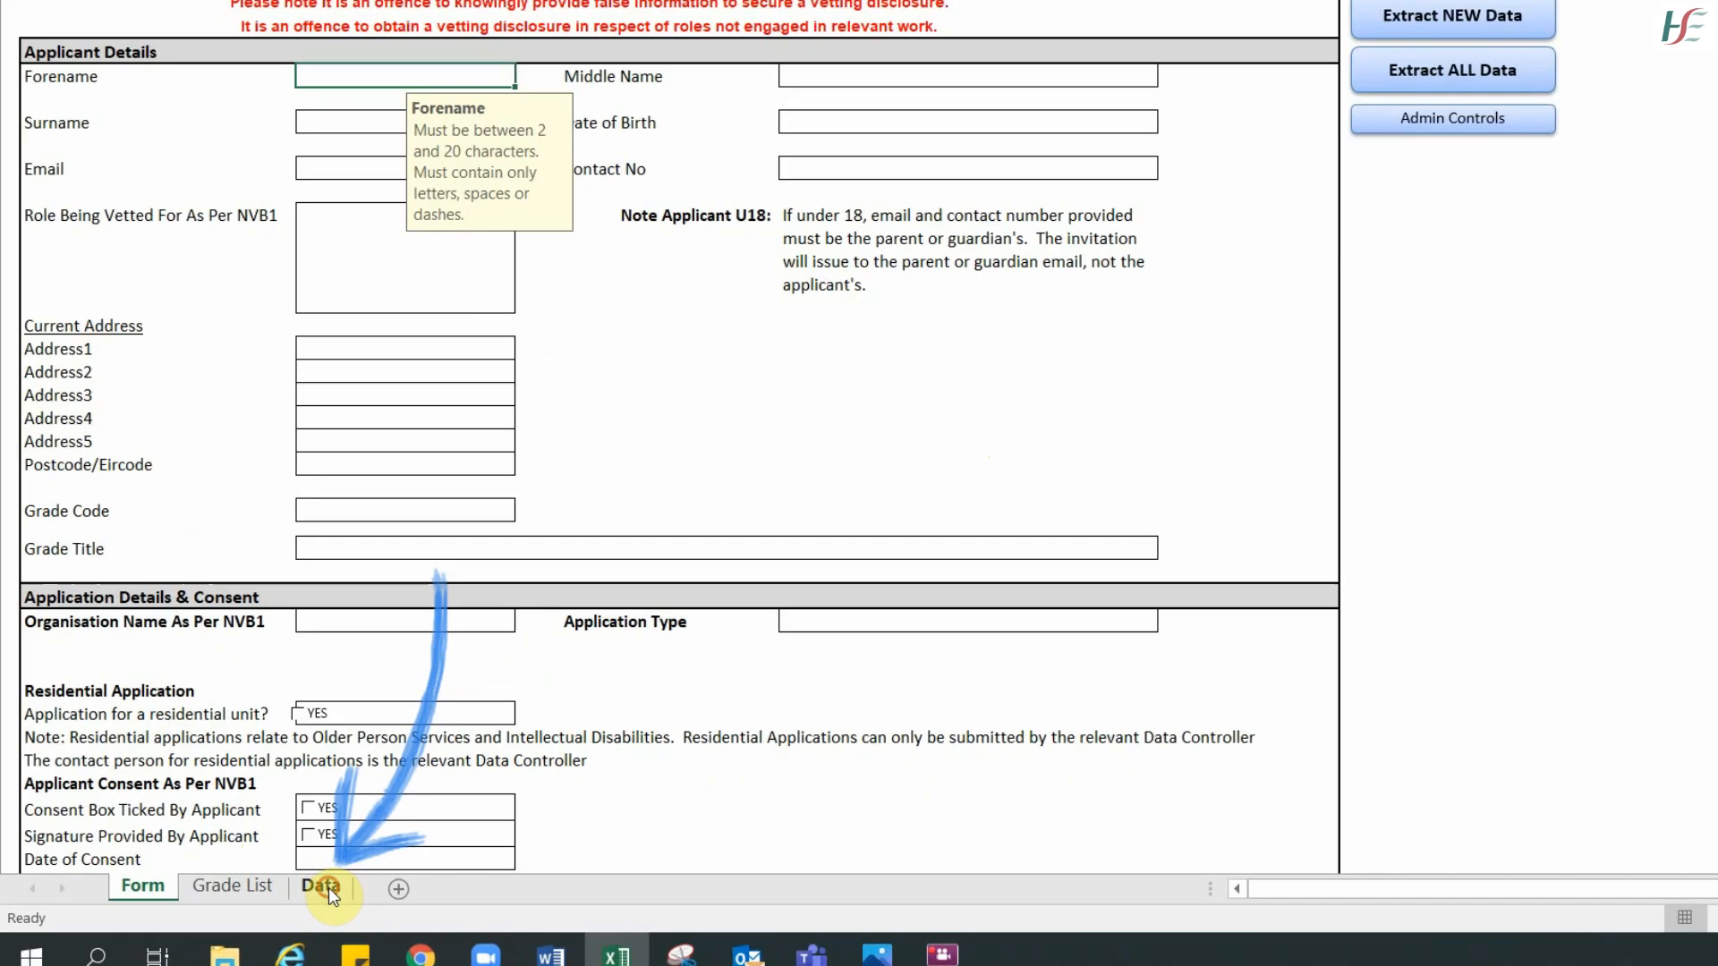
{"action": "left_click", "coordinate": [273, 883]}
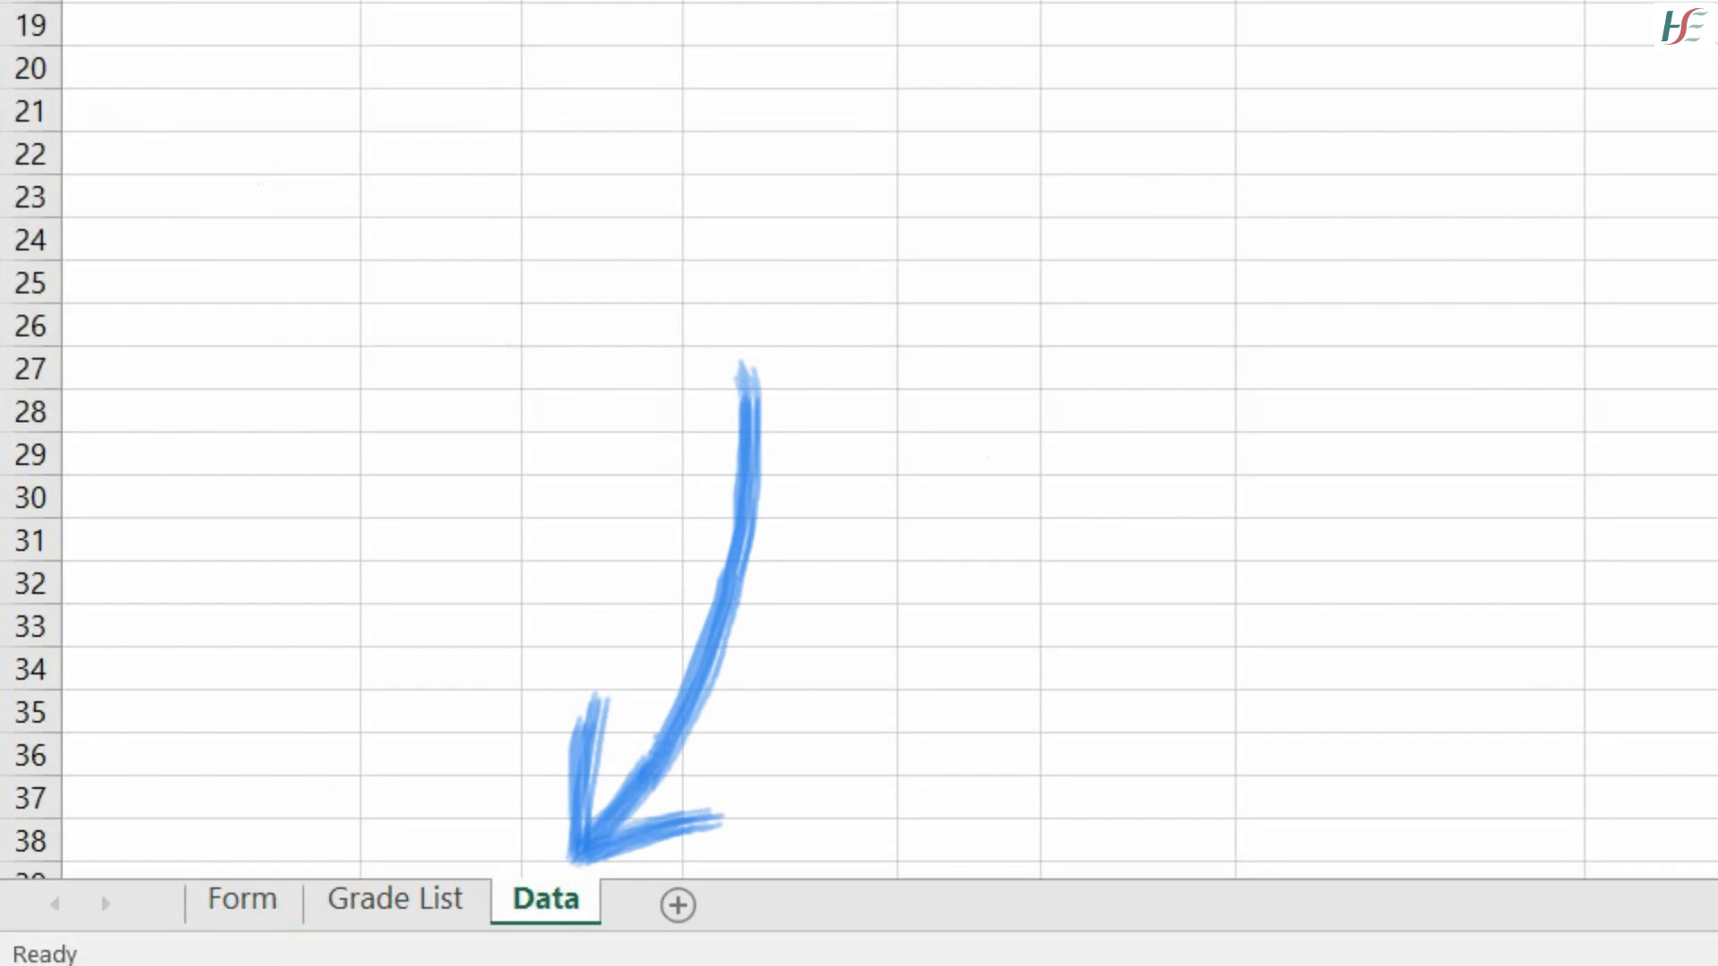
{"action": "key", "text": "Right"}
{"action": "key", "text": "Right"}
{"action": "key", "text": "Right"}
{"action": "key", "text": "Right"}
{"action": "key", "text": "Right"}
{"action": "key", "text": "Right"}
{"action": "key", "text": "Right"}
{"action": "key", "text": "Right"}
{"action": "key", "text": "Right"}
{"action": "key", "text": "Right"}
{"action": "key", "text": "Right"}
{"action": "key", "text": "Right"}
{"action": "key", "text": "Right"}
{"action": "key", "text": "Right"}
{"action": "key", "text": "Right"}
{"action": "key", "text": "Right"}
{"action": "key", "text": "Right"}
{"action": "key", "text": "Right"}
{"action": "key", "text": "Right"}
{"action": "key", "text": "Right"}
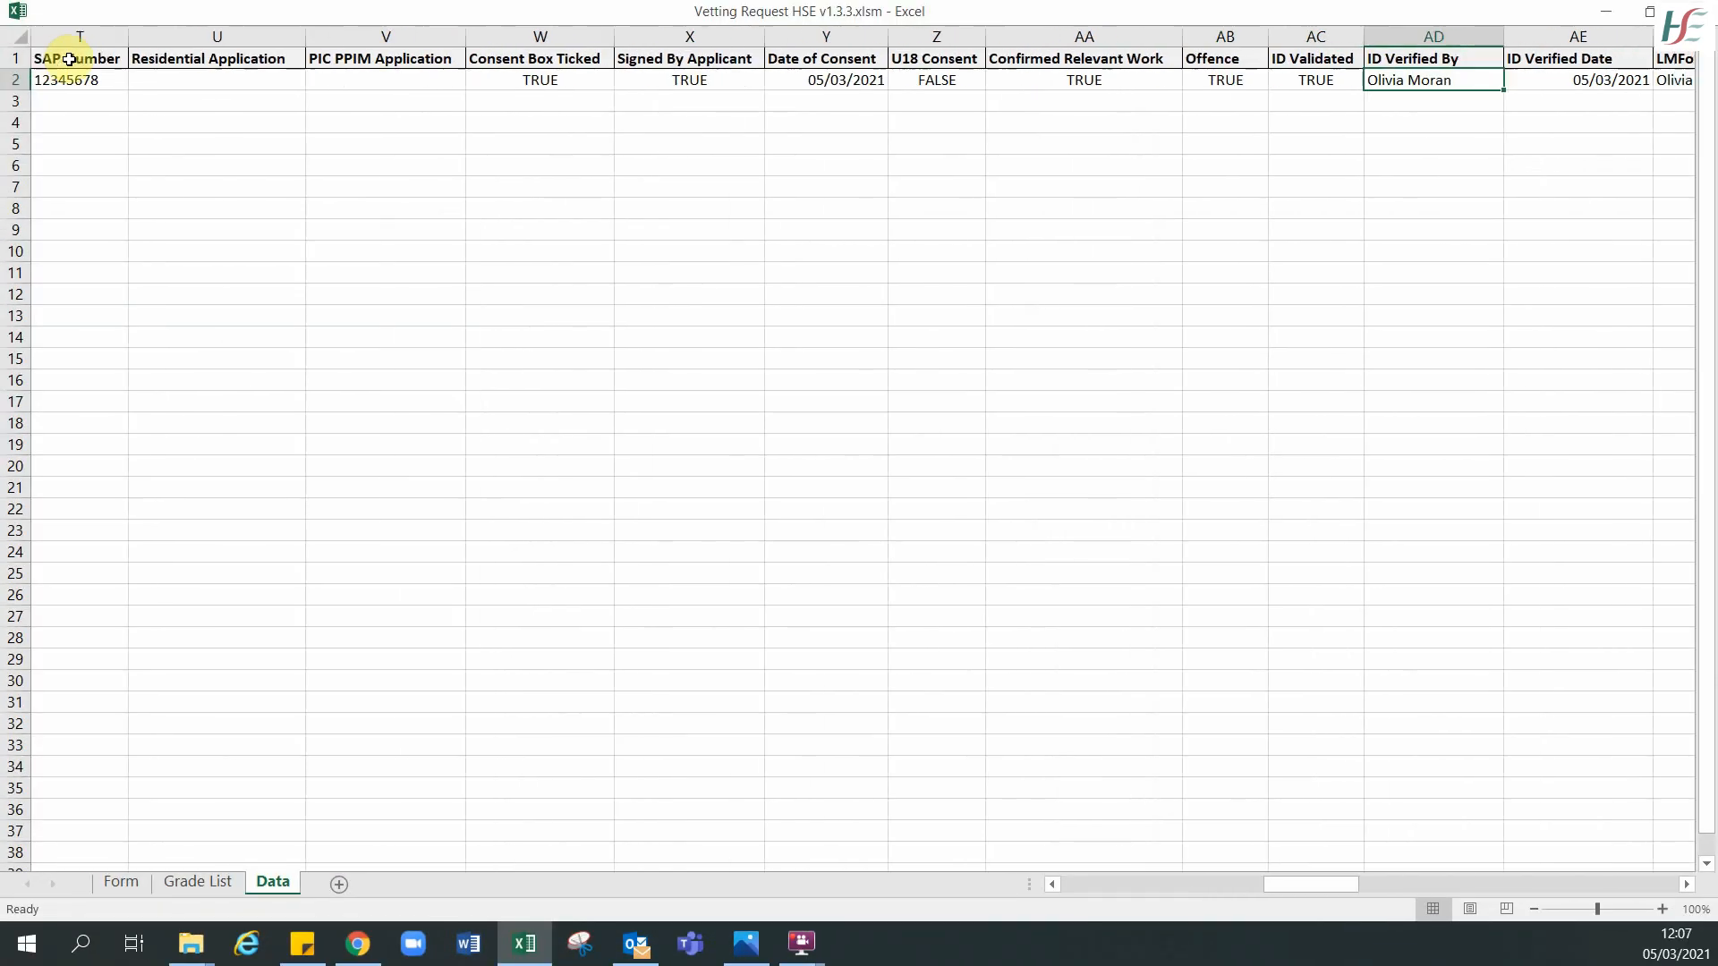
{"action": "key", "text": "Right"}
{"action": "key", "text": "Right"}
{"action": "key", "text": "Right"}
{"action": "key", "text": "Right"}
{"action": "key", "text": "Right"}
{"action": "key", "text": "Right"}
{"action": "key", "text": "Right"}
{"action": "key", "text": "Right"}
{"action": "key", "text": "Right"}
{"action": "key", "text": "Right"}
{"action": "key", "text": "Right"}
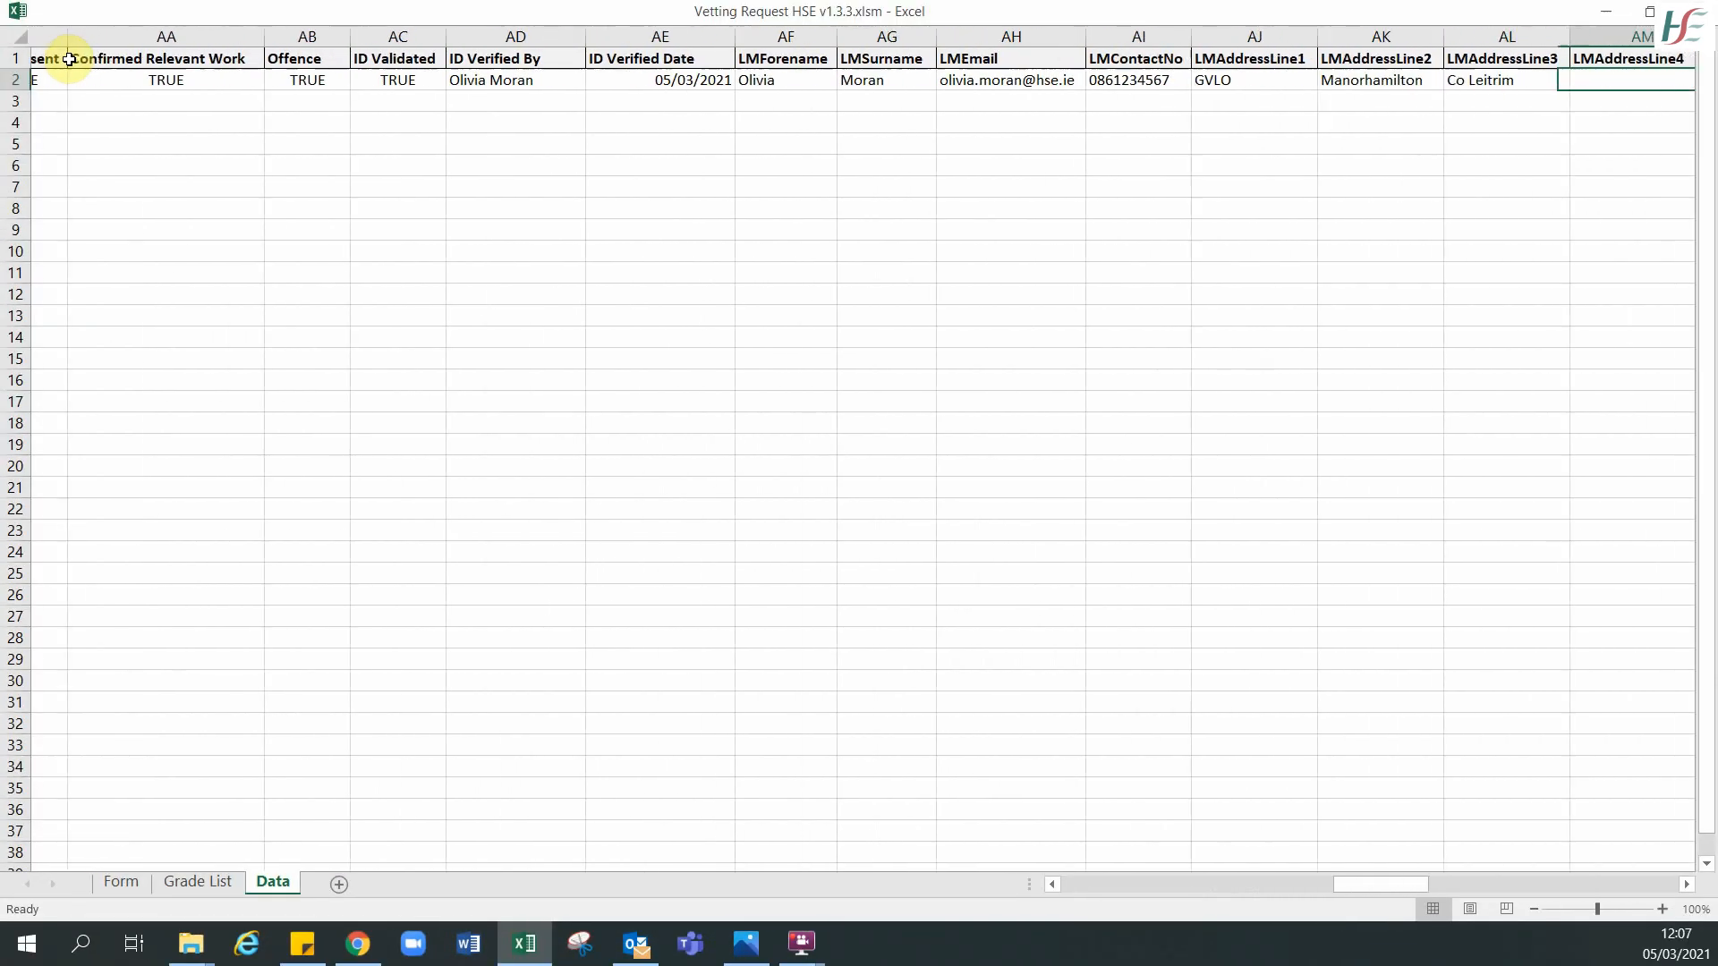
{"action": "key", "text": "Right"}
{"action": "key", "text": "Right"}
{"action": "key", "text": "Right"}
{"action": "key", "text": "Right"}
{"action": "key", "text": "Right"}
{"action": "key", "text": "Right"}
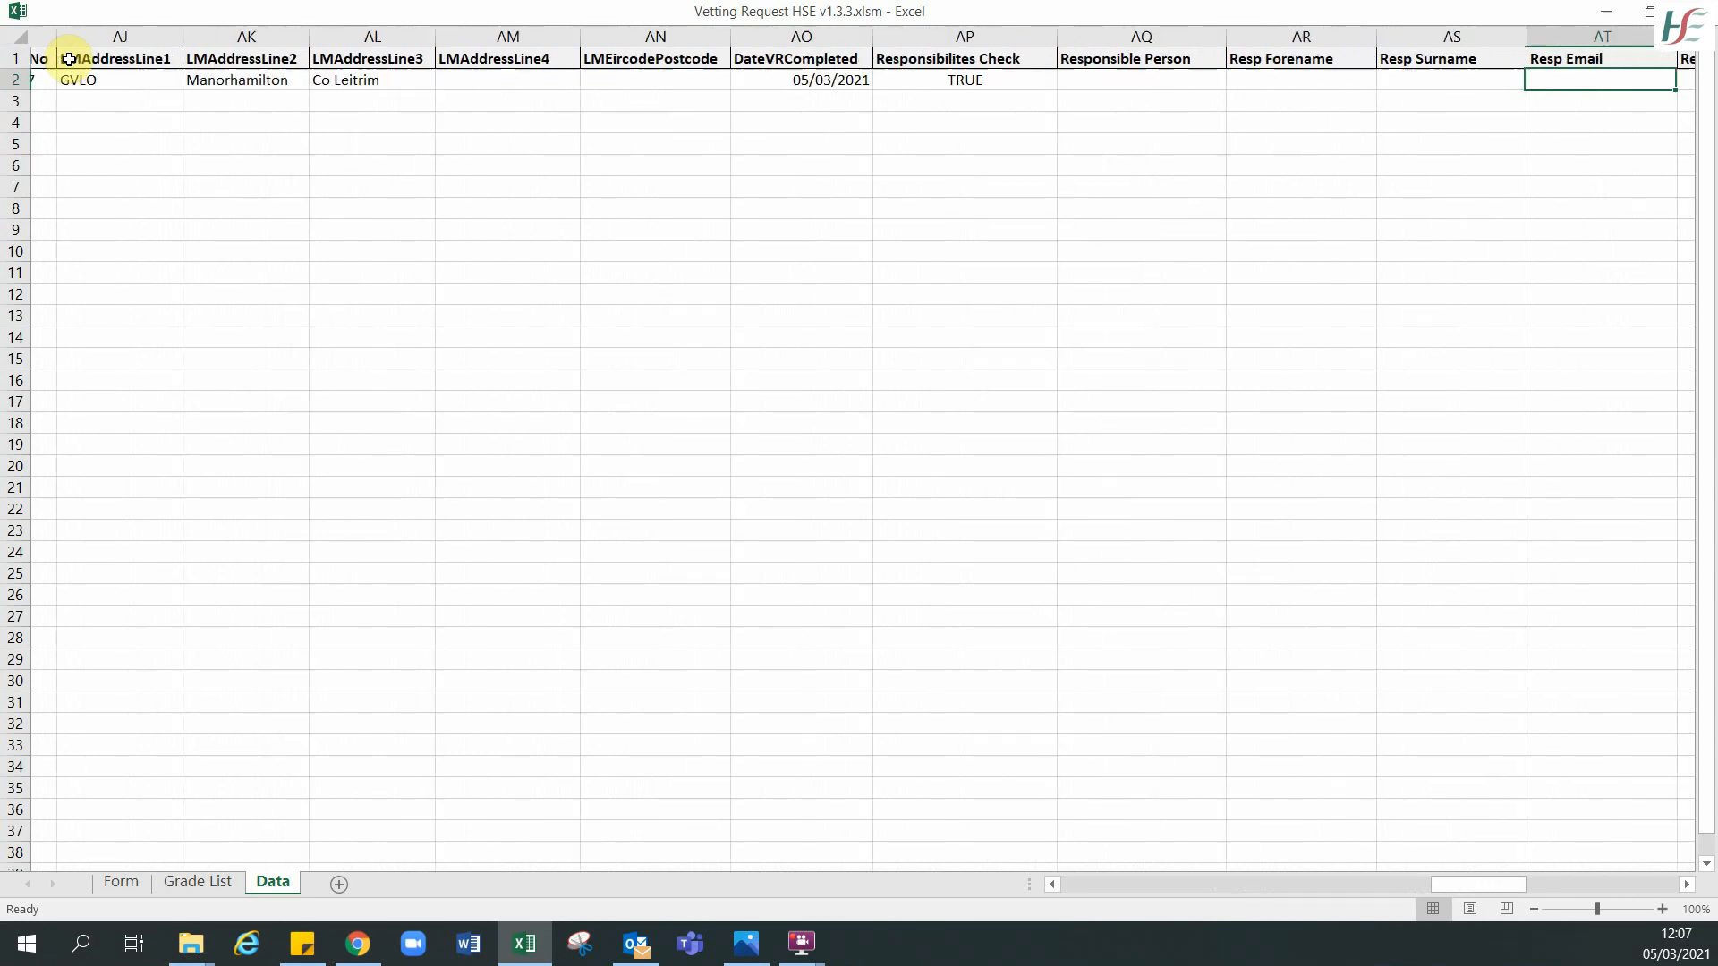
{"action": "key", "text": "Left"}
{"action": "key", "text": "Left"}
{"action": "key", "text": "Left"}
{"action": "key", "text": "Left"}
{"action": "key", "text": "Left"}
{"action": "key", "text": "Left"}
{"action": "key", "text": "Left"}
{"action": "key", "text": "Left"}
{"action": "key", "text": "Left"}
{"action": "key", "text": "Left"}
{"action": "key", "text": "Left"}
{"action": "key", "text": "Left"}
{"action": "key", "text": "Left"}
{"action": "key", "text": "Left"}
{"action": "key", "text": "Left"}
{"action": "key", "text": "Left"}
{"action": "key", "text": "Left"}
{"action": "key", "text": "Left"}
{"action": "key", "text": "Left"}
{"action": "key", "text": "Left"}
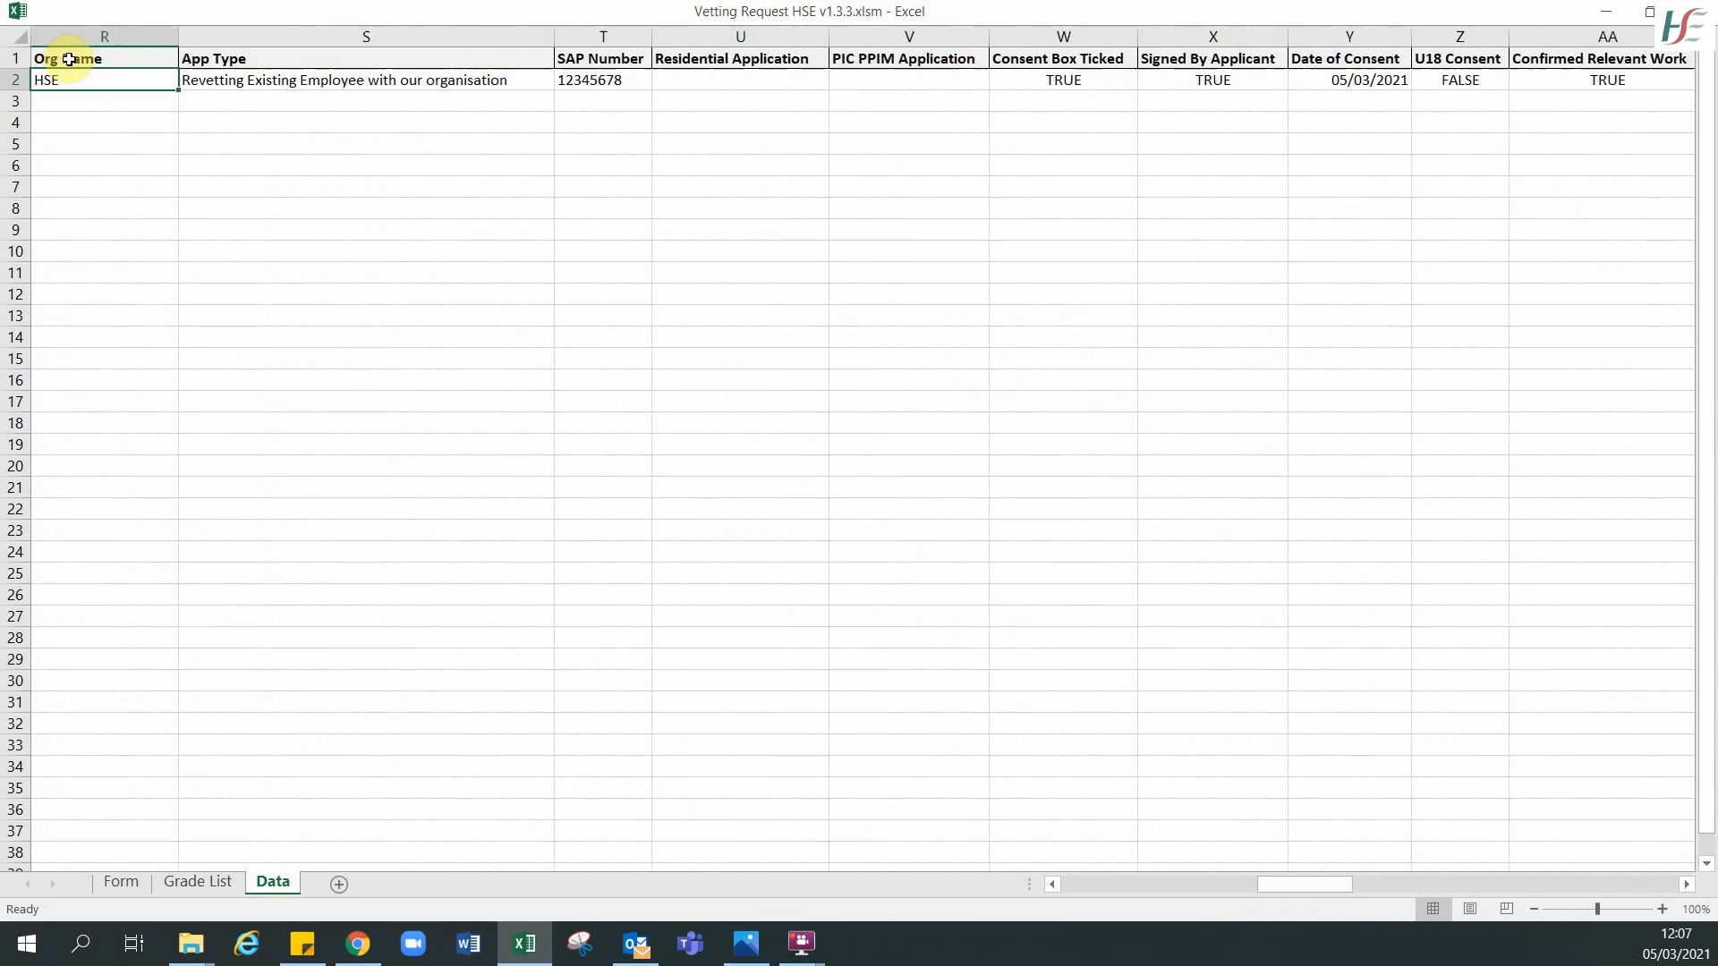
{"action": "key", "text": "Right"}
{"action": "key", "text": "Right"}
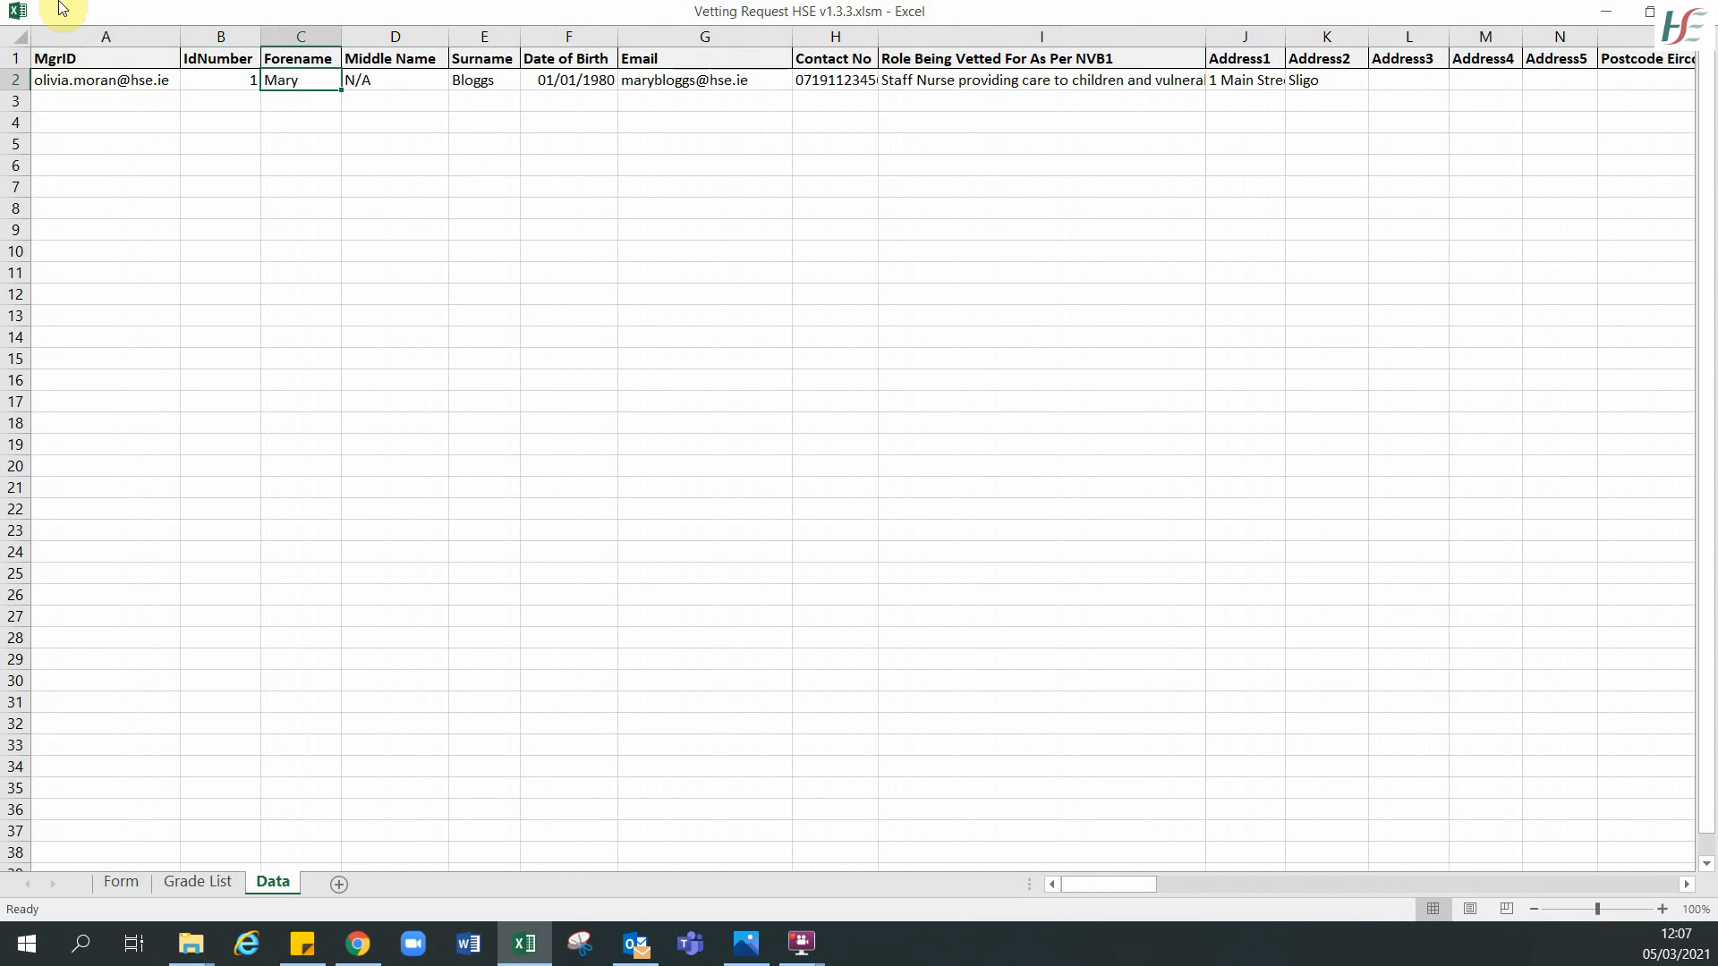
{"action": "left_click", "coordinate": [125, 883]}
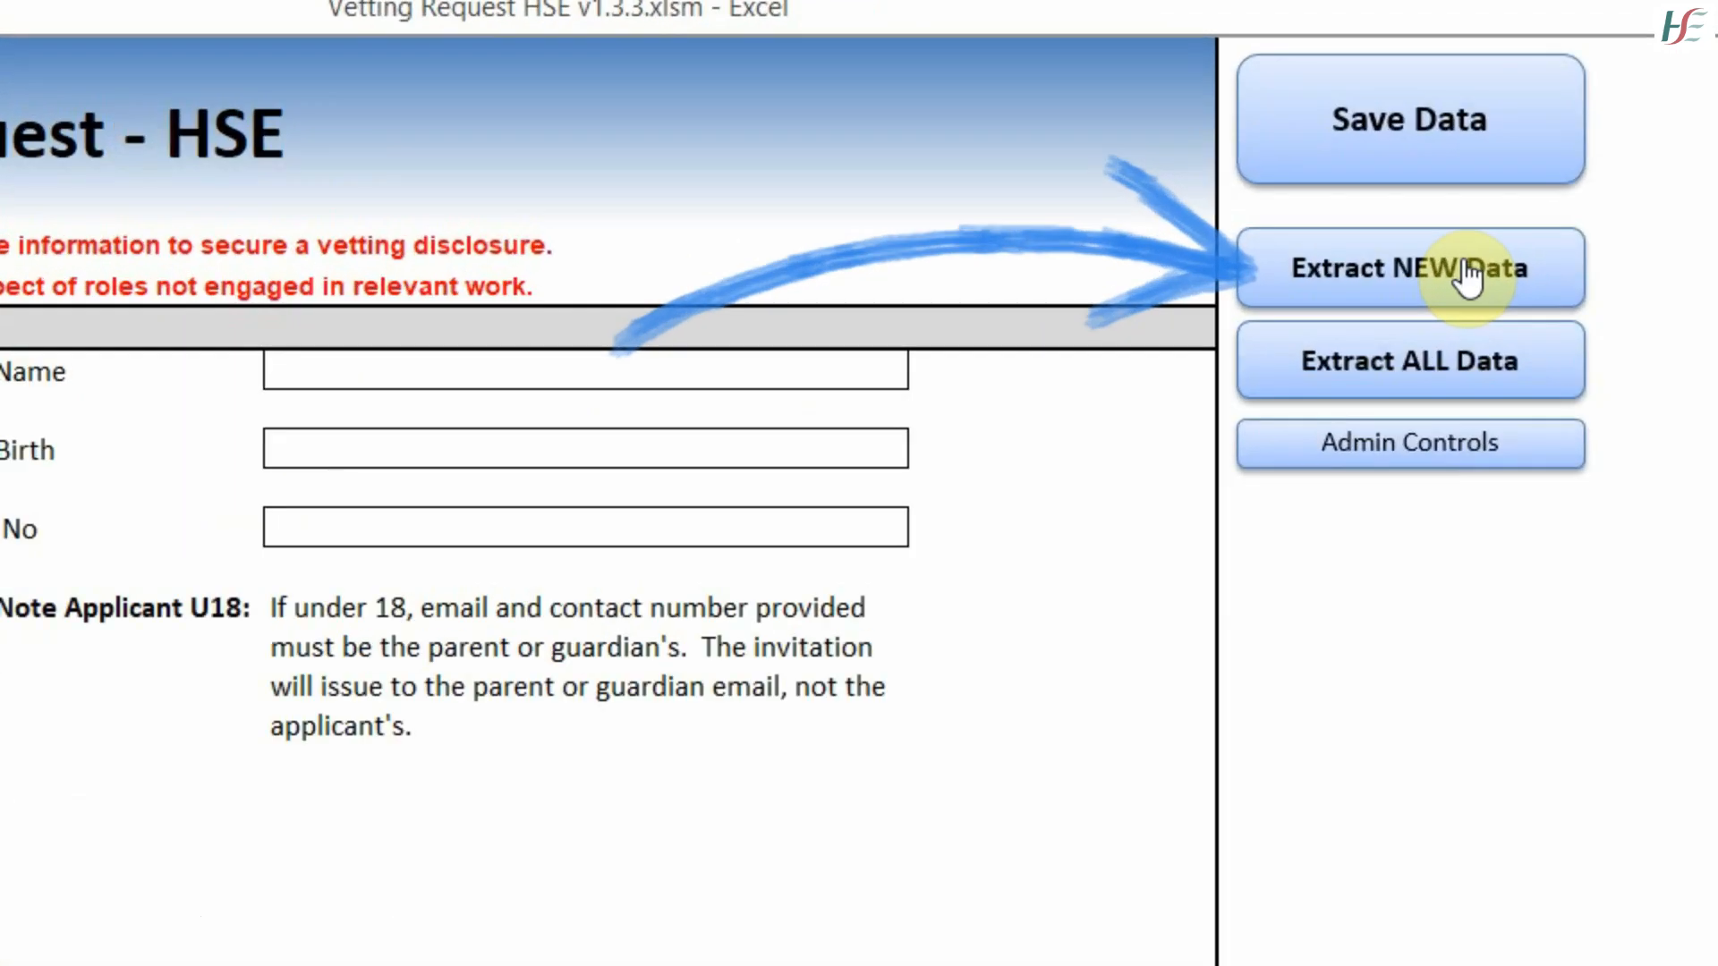
- Run Extract NEW Data, confirm the success message, and close the workbook
{"action": "left_click", "coordinate": [1467, 273]}
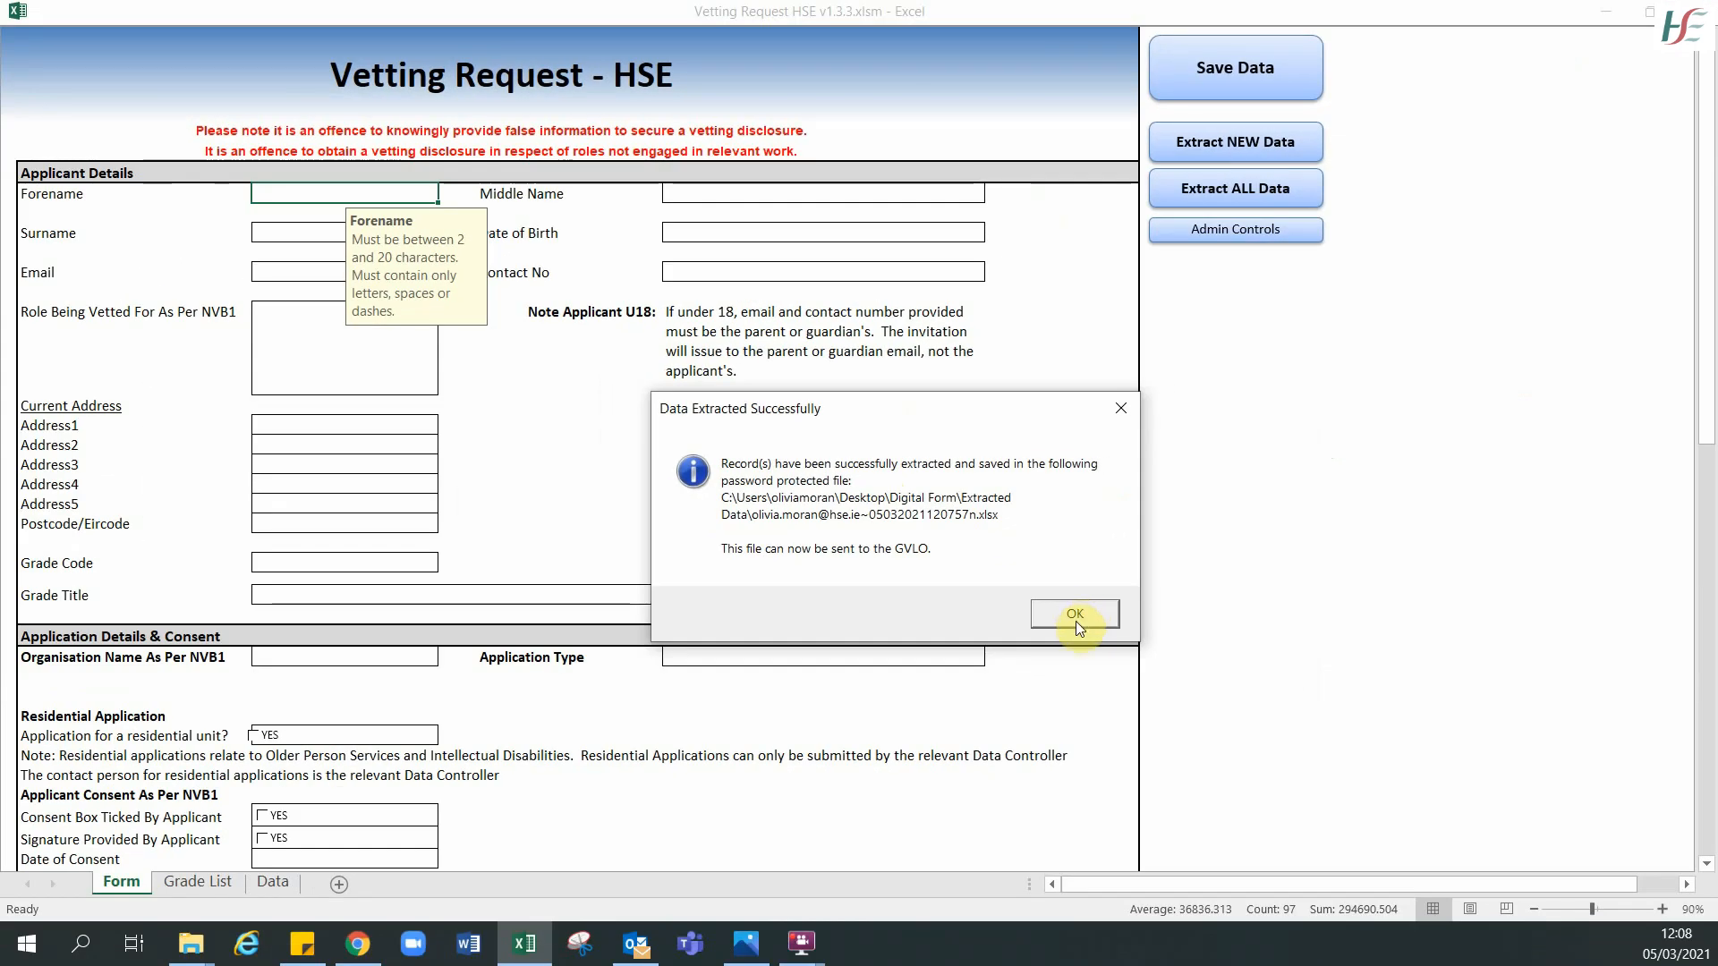
{"action": "left_click", "coordinate": [1071, 621]}
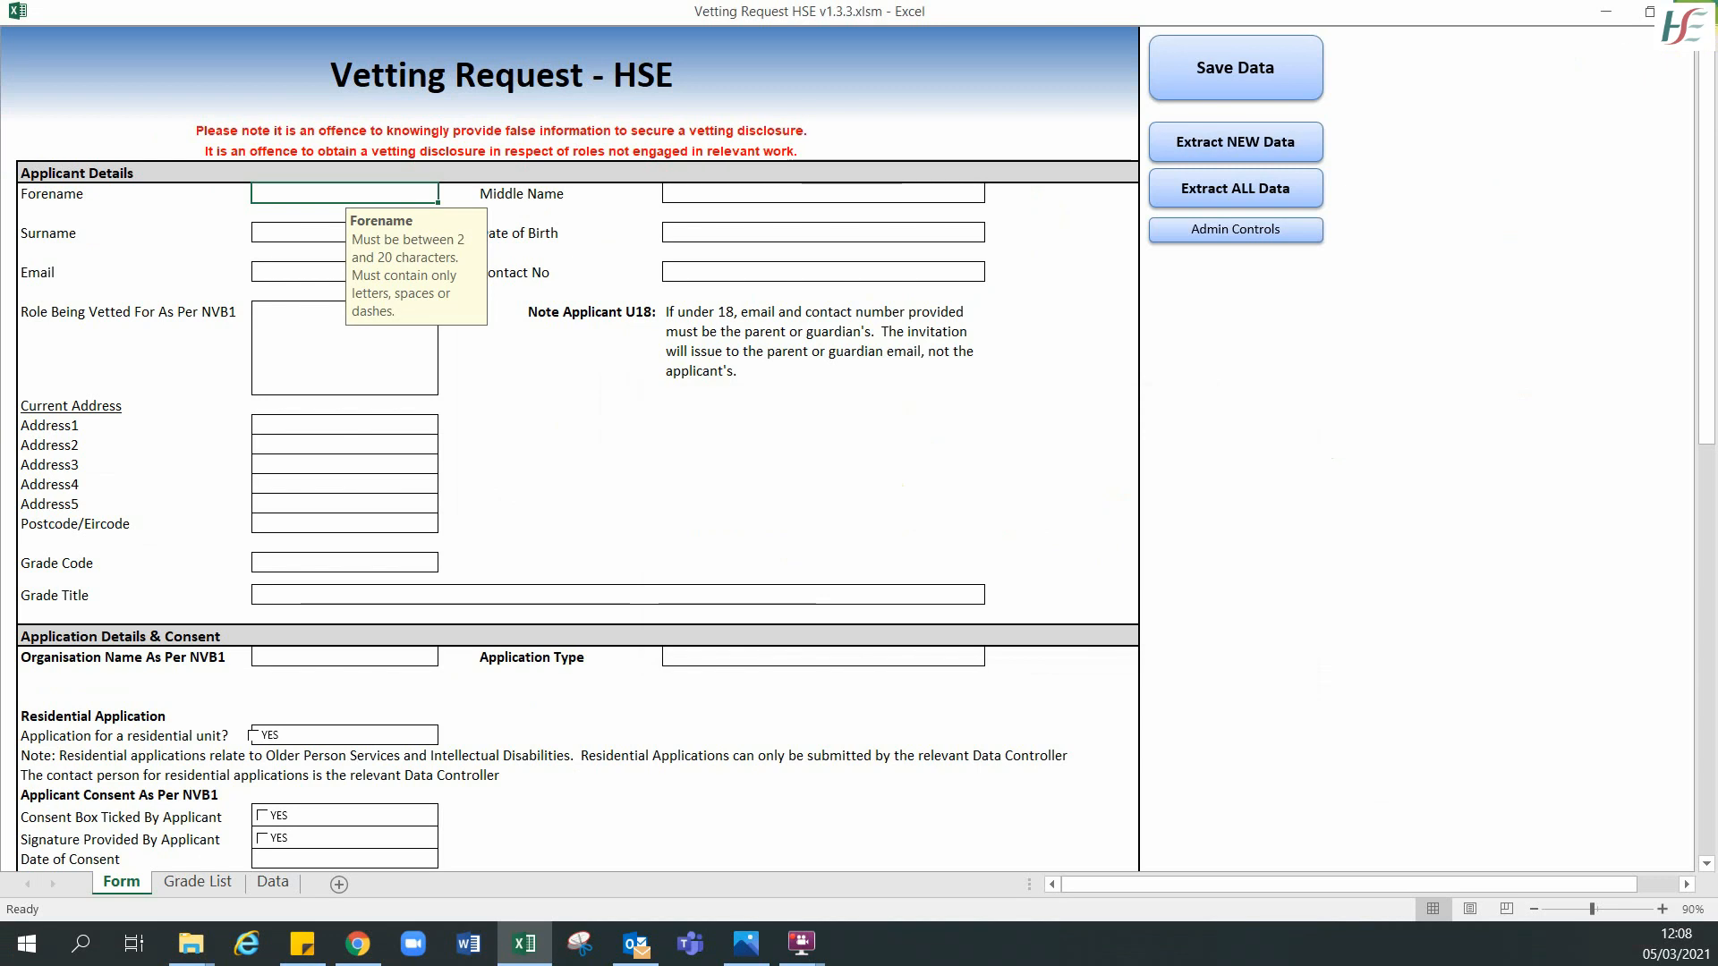
{"action": "left_click", "coordinate": [1694, 12]}
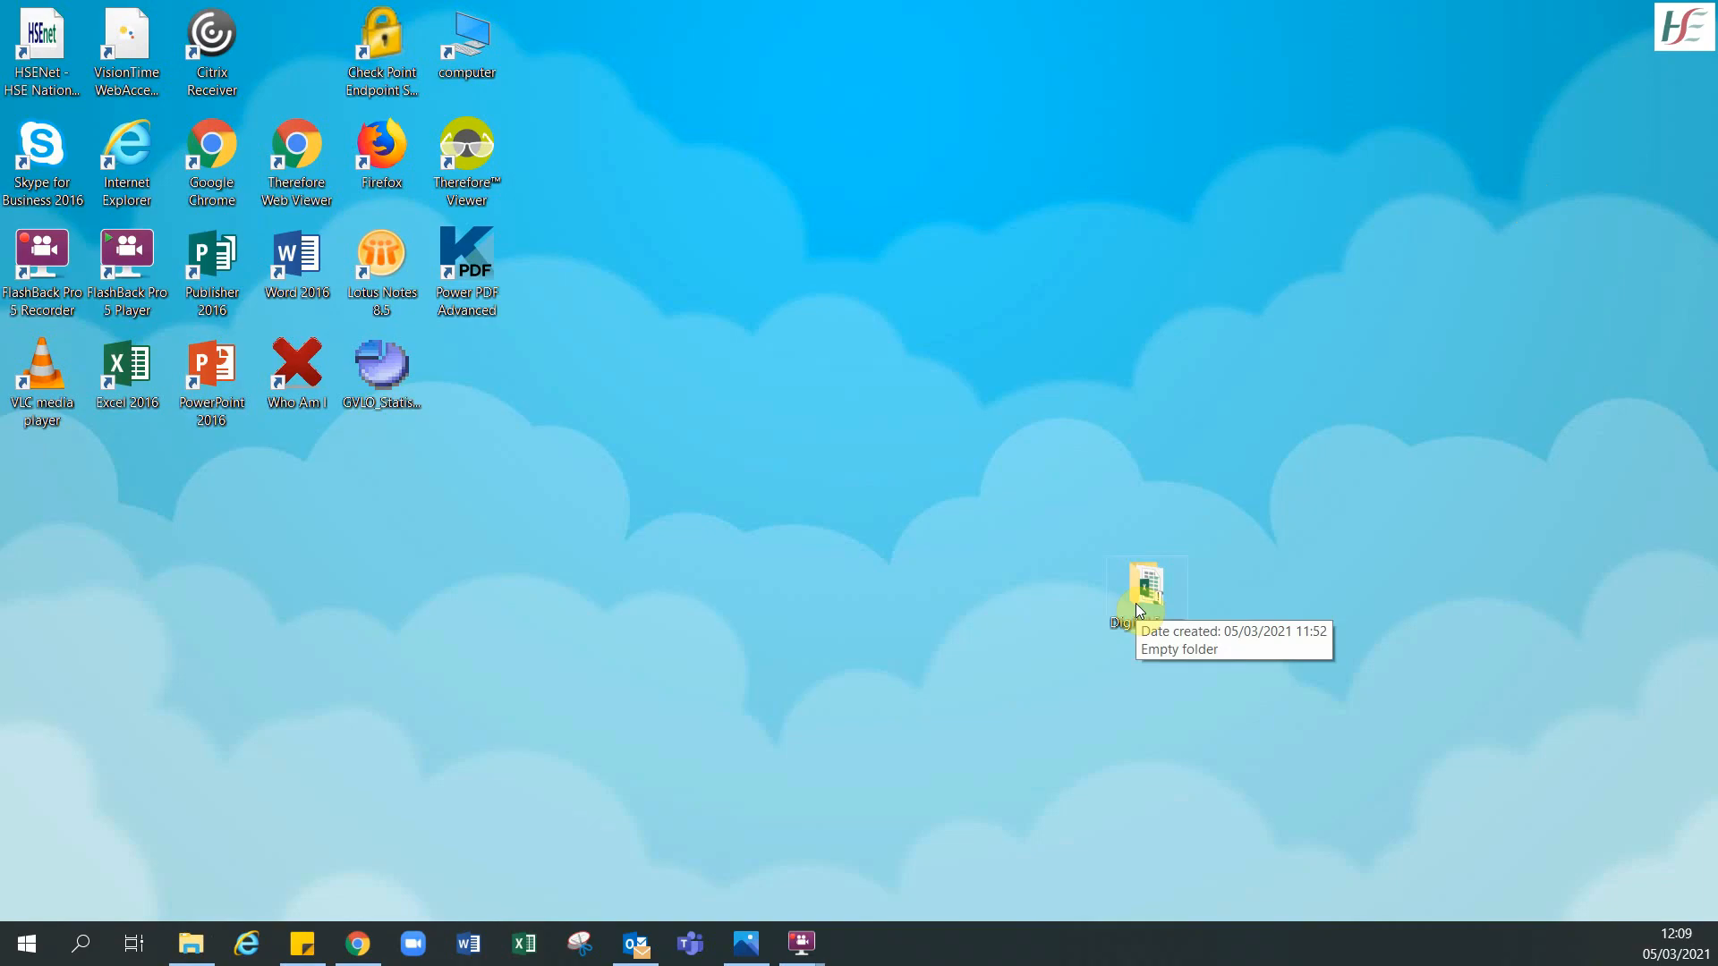
- Open the extracted xlsx file from Digital Form\Extracted Data
{"action": "double_click", "coordinate": [1135, 603]}
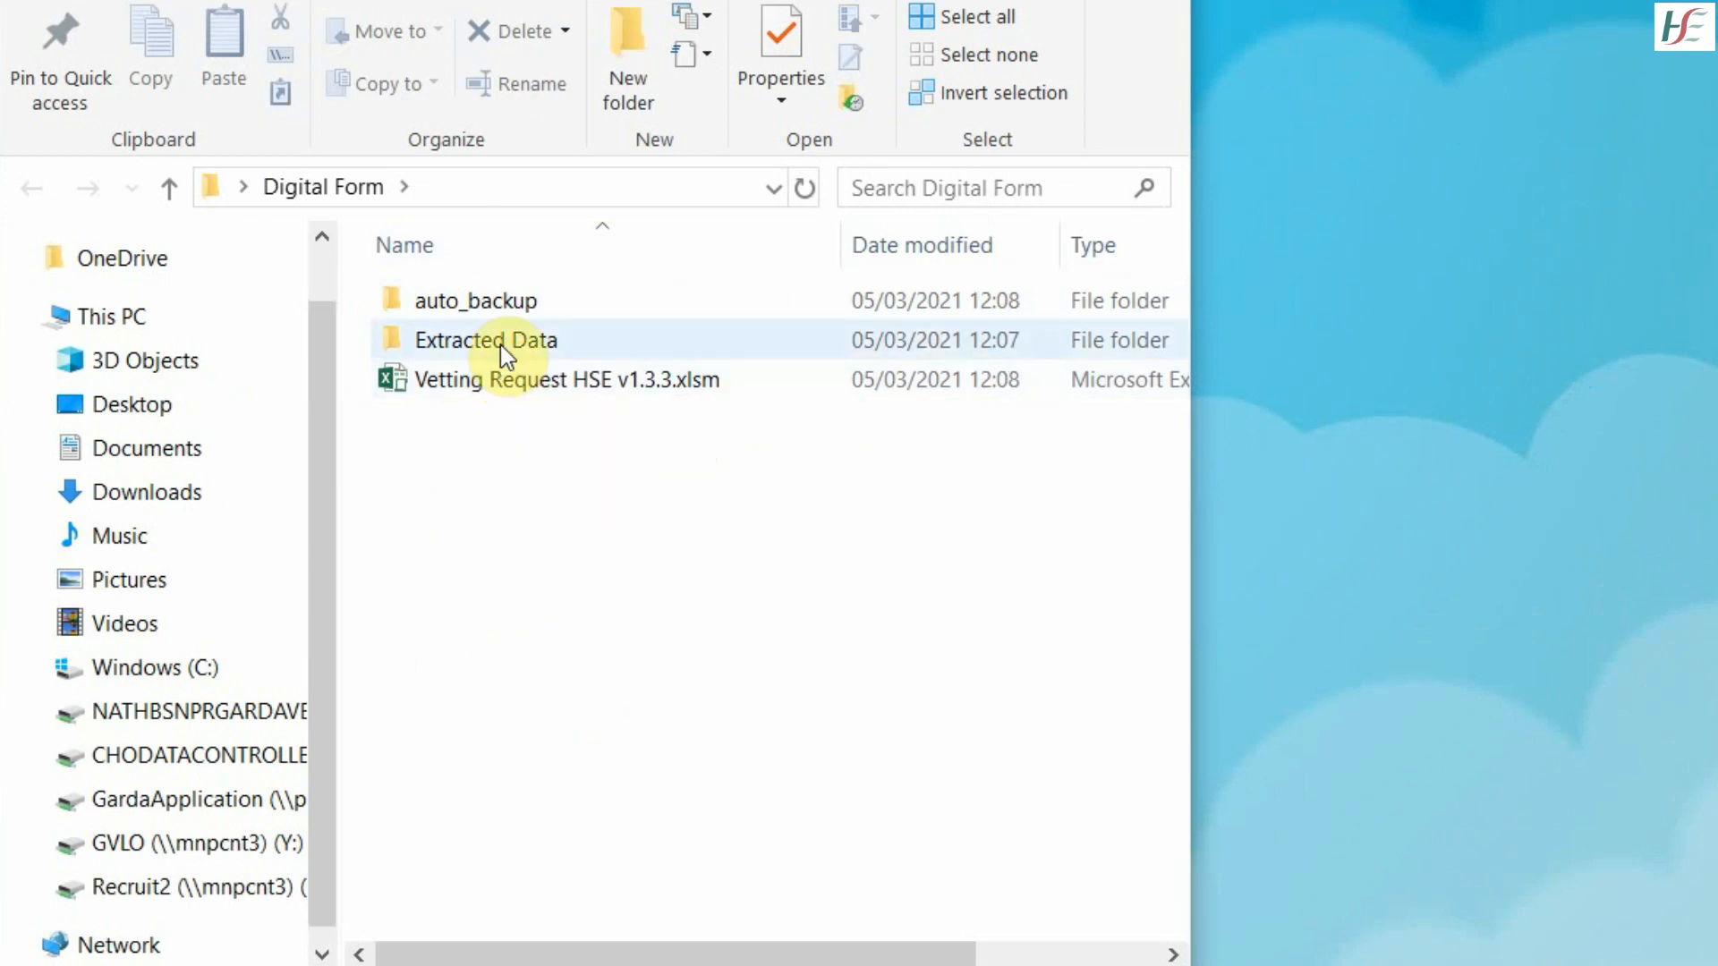
{"action": "double_click", "coordinate": [503, 343]}
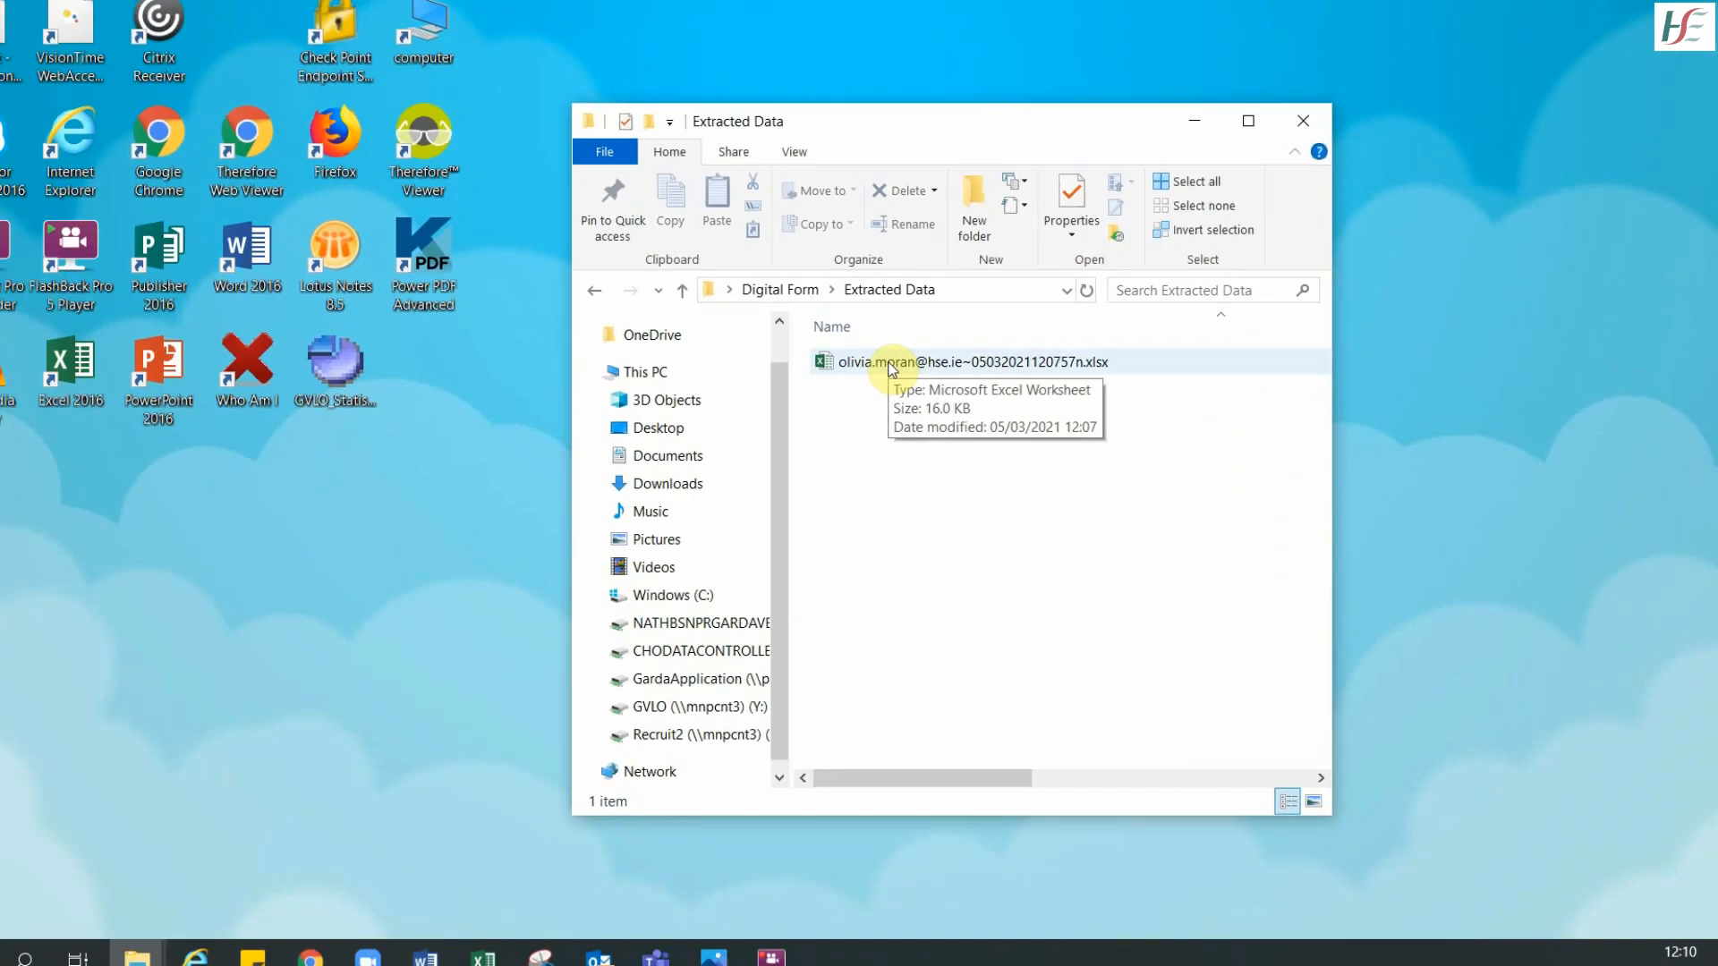
{"action": "double_click", "coordinate": [494, 304]}
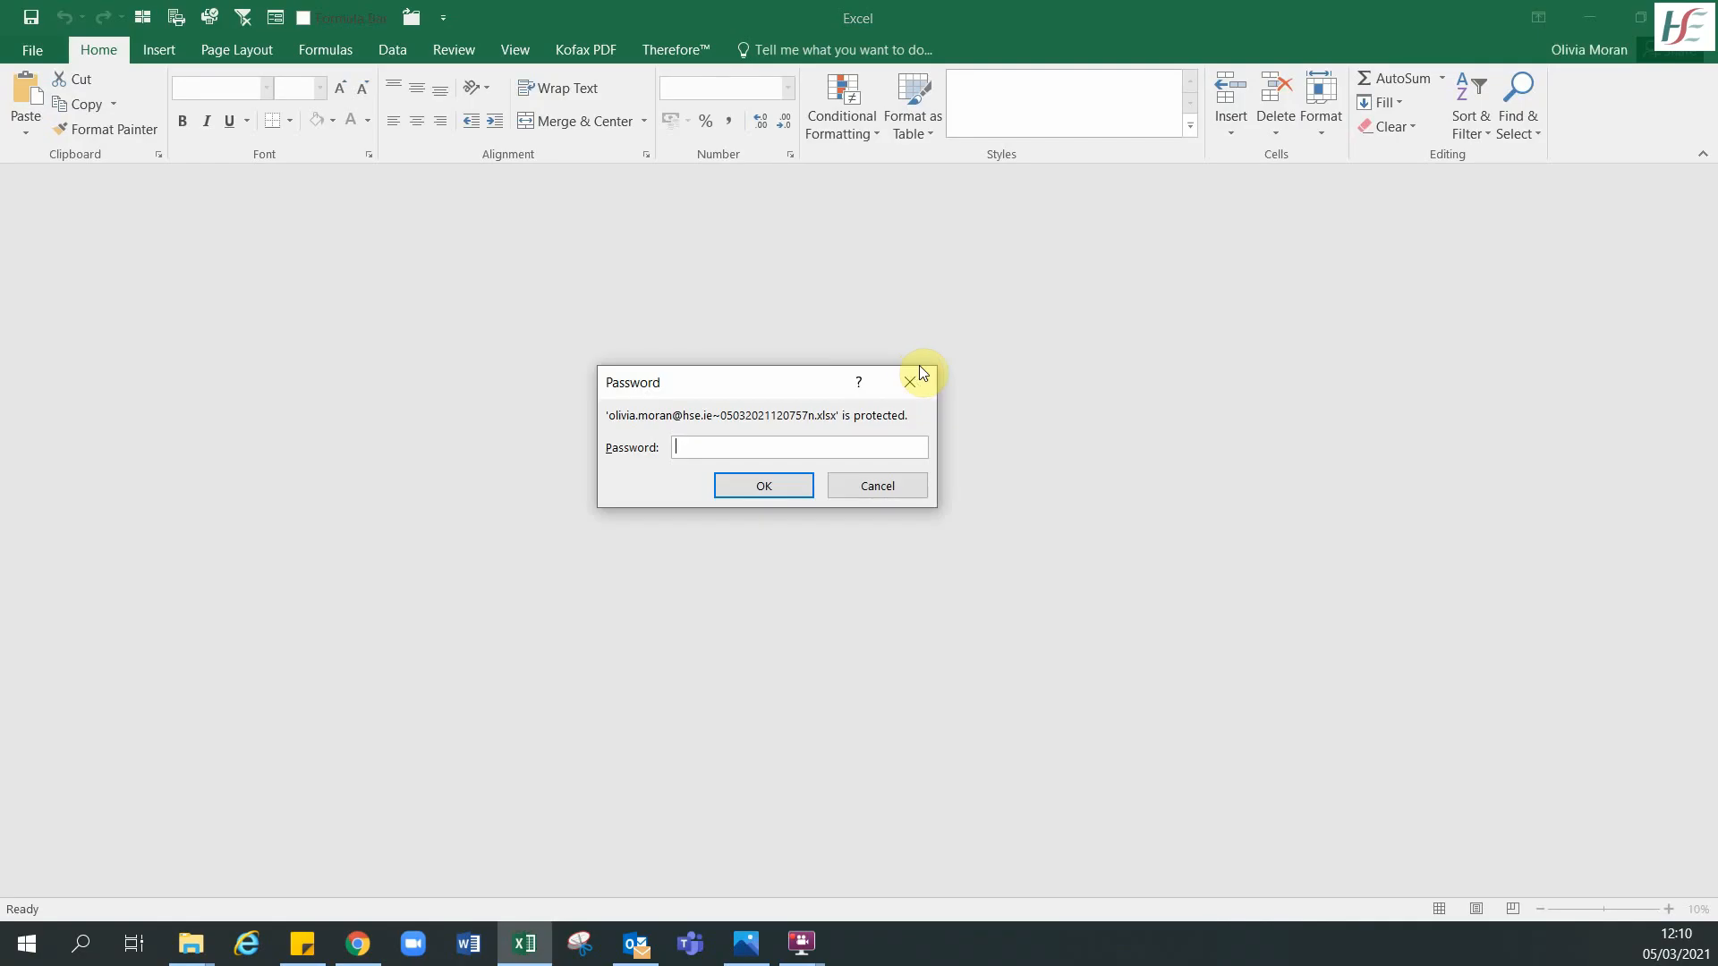
- Enter the file password and check the extracted record's fields across row 2
{"action": "type", "text": "******"}
{"action": "left_click", "coordinate": [769, 486]}
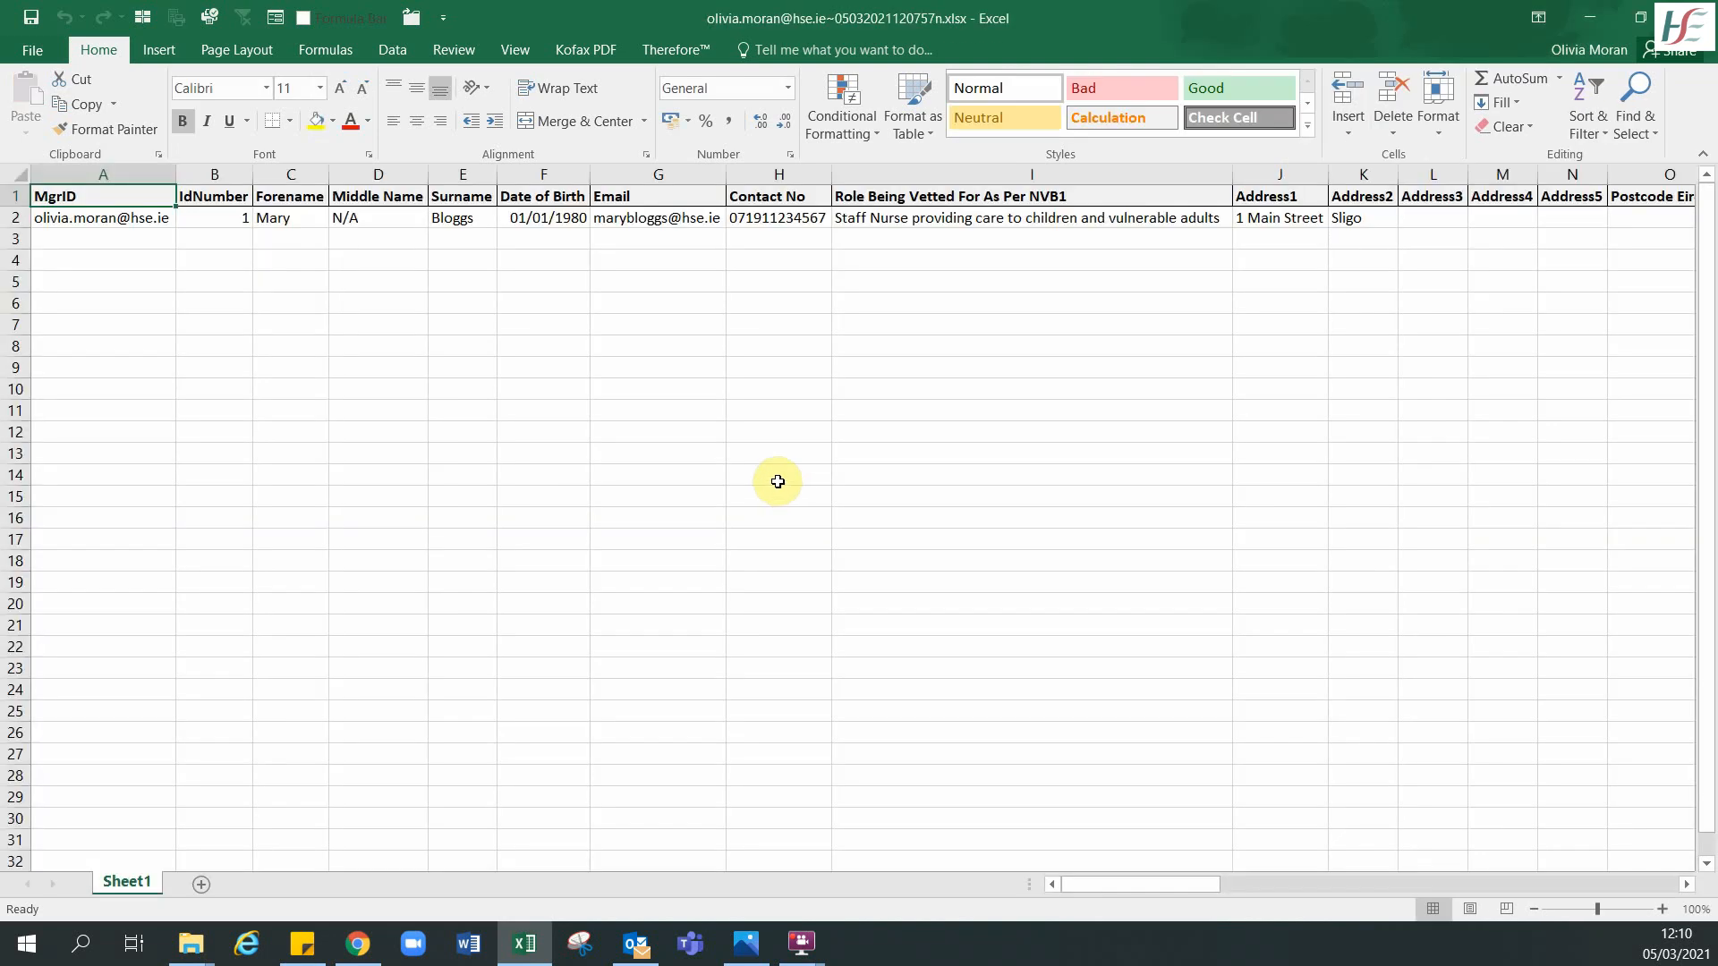
{"action": "left_click", "coordinate": [230, 215]}
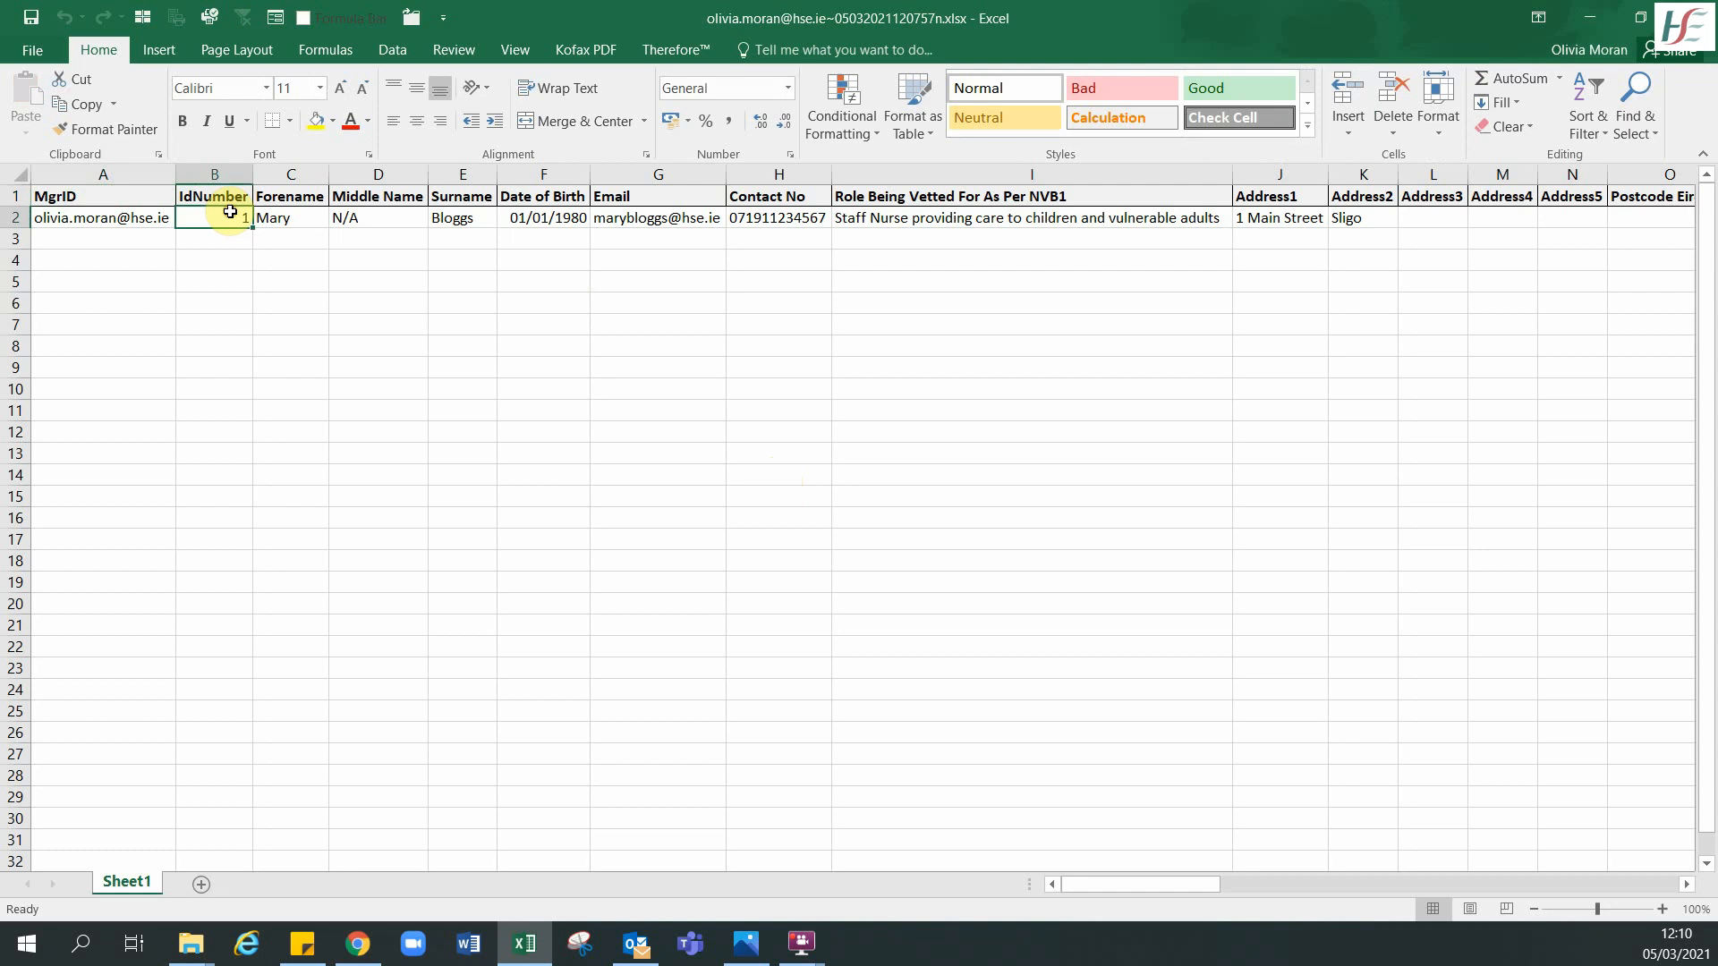
{"action": "key", "text": "Right"}
{"action": "key", "text": "Right"}
{"action": "key", "text": "Right"}
{"action": "key", "text": "Right"}
{"action": "key", "text": "Right"}
{"action": "key", "text": "Right"}
{"action": "key", "text": "Right"}
{"action": "key", "text": "Right"}
{"action": "key", "text": "Right"}
{"action": "key", "text": "Right"}
{"action": "key", "text": "Right"}
{"action": "key", "text": "Right"}
{"action": "key", "text": "Right"}
{"action": "key", "text": "Right"}
{"action": "key", "text": "Right"}
{"action": "key", "text": "Right"}
{"action": "key", "text": "Right"}
{"action": "key", "text": "Right"}
{"action": "key", "text": "Right"}
{"action": "key", "text": "Right"}
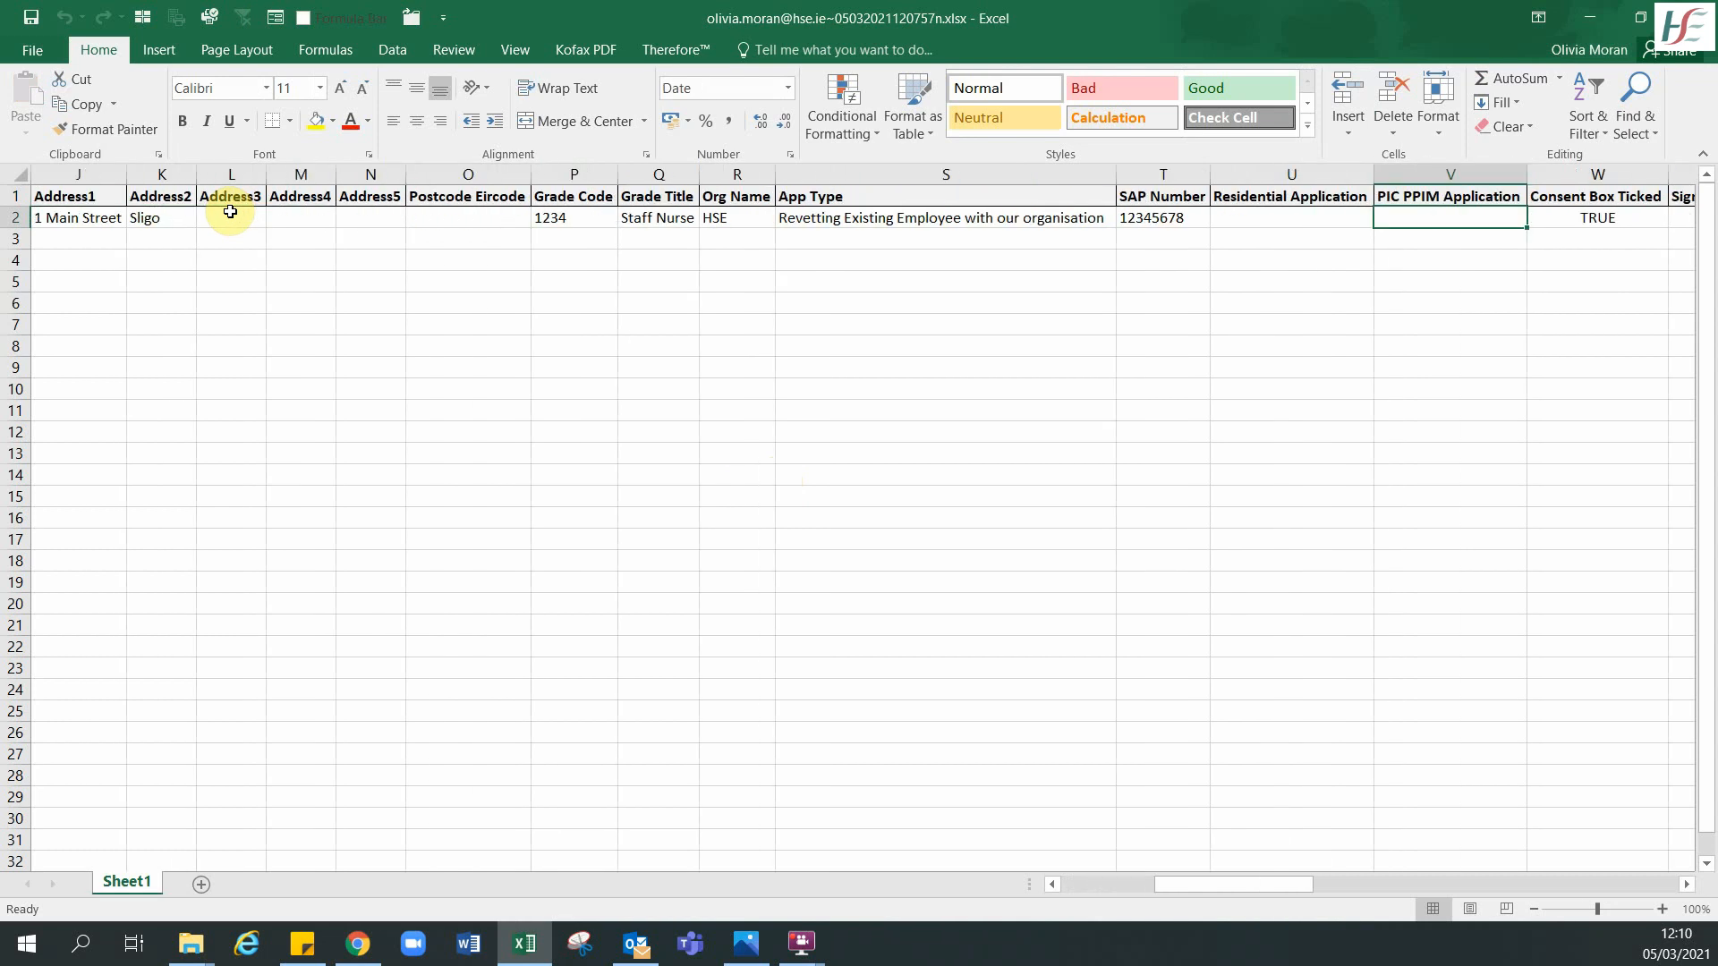
{"action": "key", "text": "Right"}
{"action": "key", "text": "Right"}
{"action": "key", "text": "Right"}
{"action": "key", "text": "Right"}
{"action": "key", "text": "Right"}
{"action": "key", "text": "Right"}
{"action": "key", "text": "Right"}
{"action": "key", "text": "Right"}
{"action": "key", "text": "Right"}
{"action": "key", "text": "Right"}
{"action": "key", "text": "Right"}
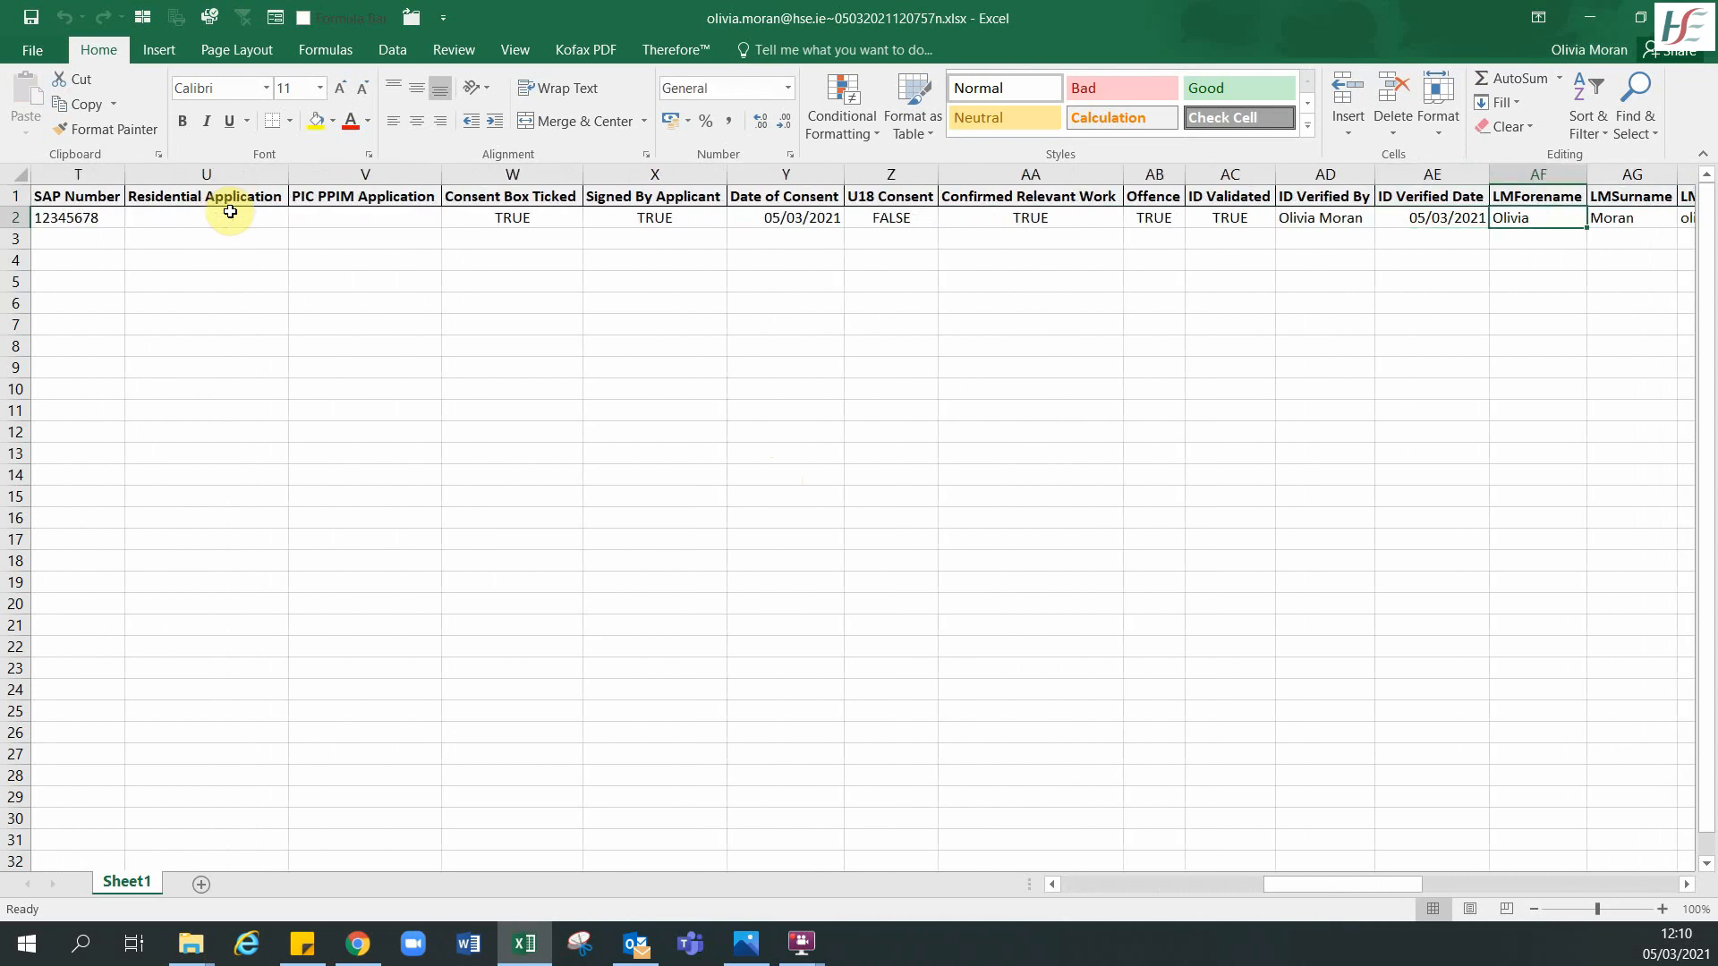
{"action": "key", "text": "Right"}
{"action": "key", "text": "Right"}
{"action": "key", "text": "Right"}
{"action": "key", "text": "Left"}
{"action": "key", "text": "Left"}
{"action": "key", "text": "Left"}
{"action": "key", "text": "Left"}
{"action": "key", "text": "Left"}
{"action": "key", "text": "Left"}
{"action": "key", "text": "Left"}
{"action": "key", "text": "Left"}
{"action": "key", "text": "Left"}
{"action": "key", "text": "Left"}
{"action": "key", "text": "Left"}
{"action": "key", "text": "Left"}
{"action": "key", "text": "Left"}
{"action": "key", "text": "Left"}
{"action": "key", "text": "Left"}
{"action": "key", "text": "Left"}
{"action": "key", "text": "Left"}
{"action": "key", "text": "Left"}
{"action": "key", "text": "Left"}
{"action": "key", "text": "Left"}
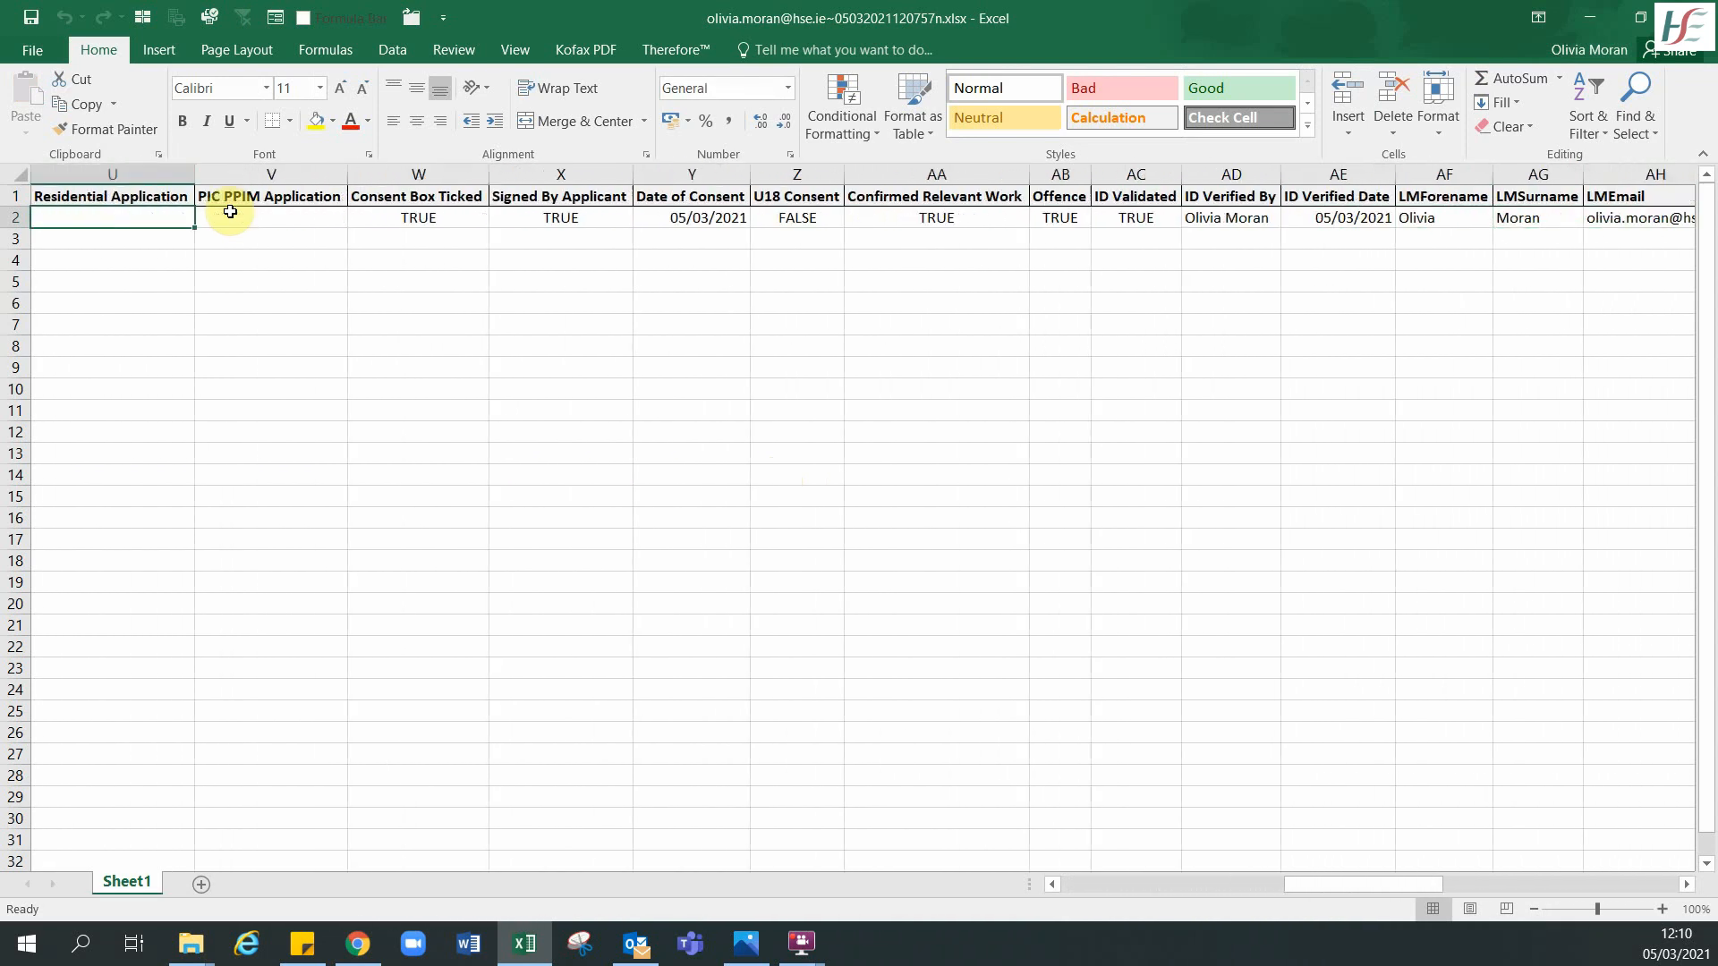
{"action": "key", "text": "Left"}
{"action": "key", "text": "Left"}
{"action": "key", "text": "Left"}
{"action": "key", "text": "Left"}
{"action": "key", "text": "Left"}
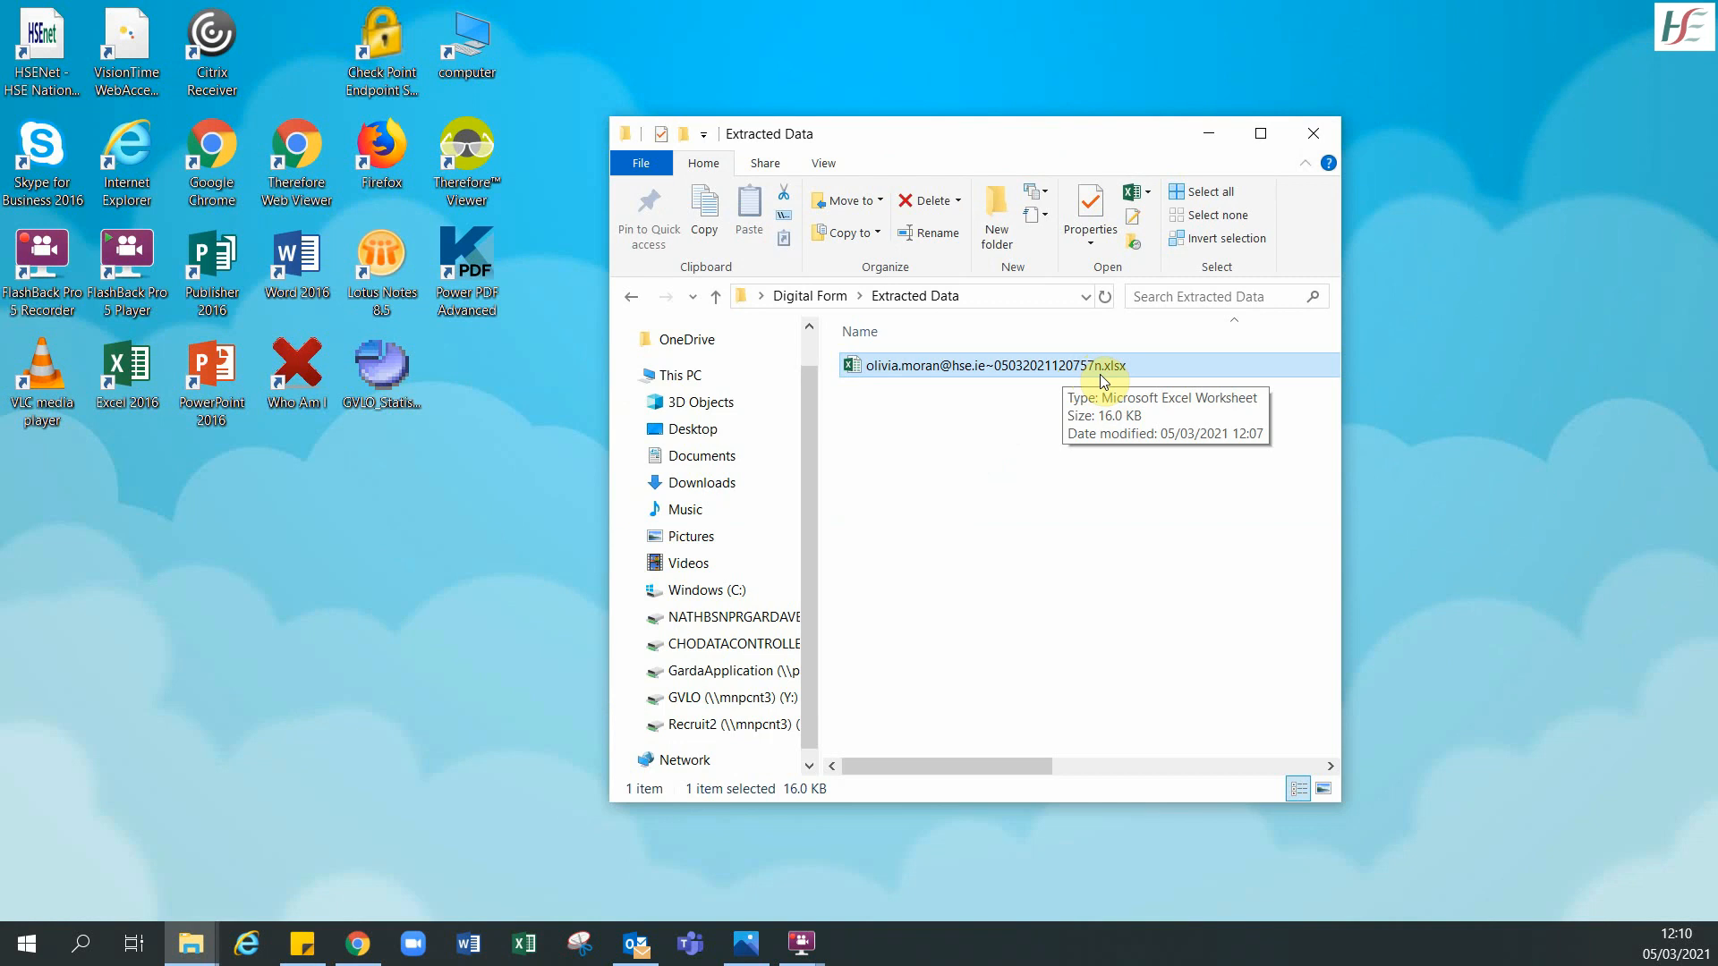
- Address a new email to Garda Vetting with the subject 'Applications for Vetting'
{"action": "left_click", "coordinate": [1098, 374]}
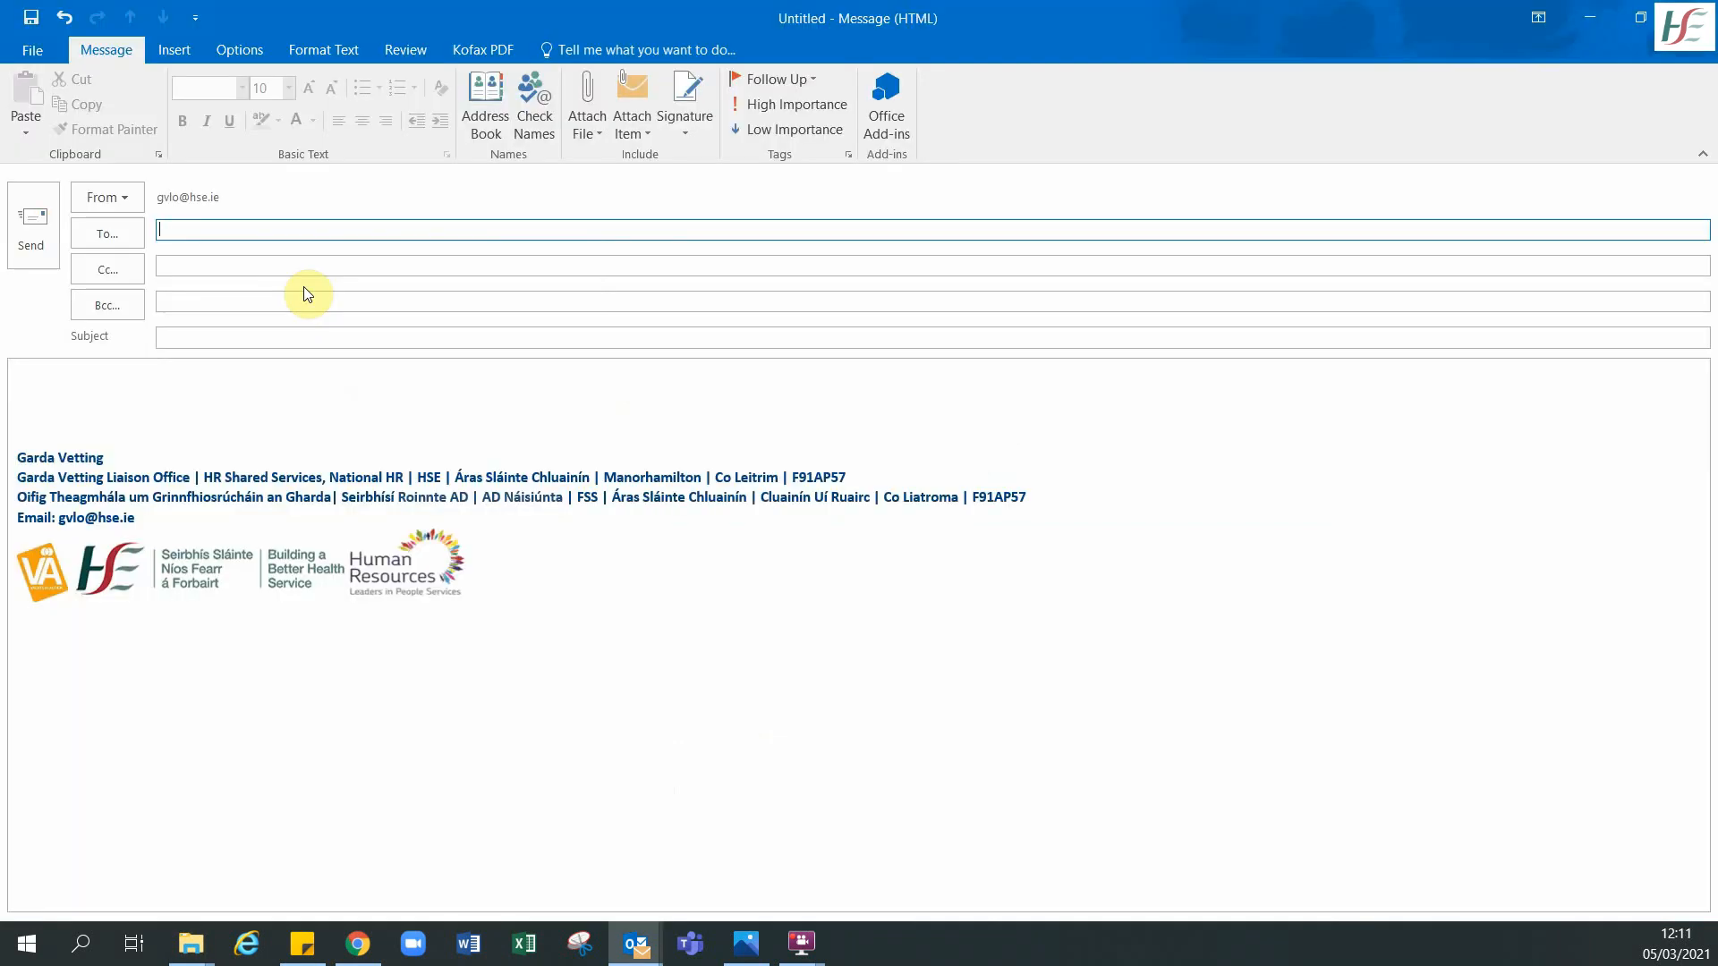
{"action": "type", "text": "GardaVetting;"}
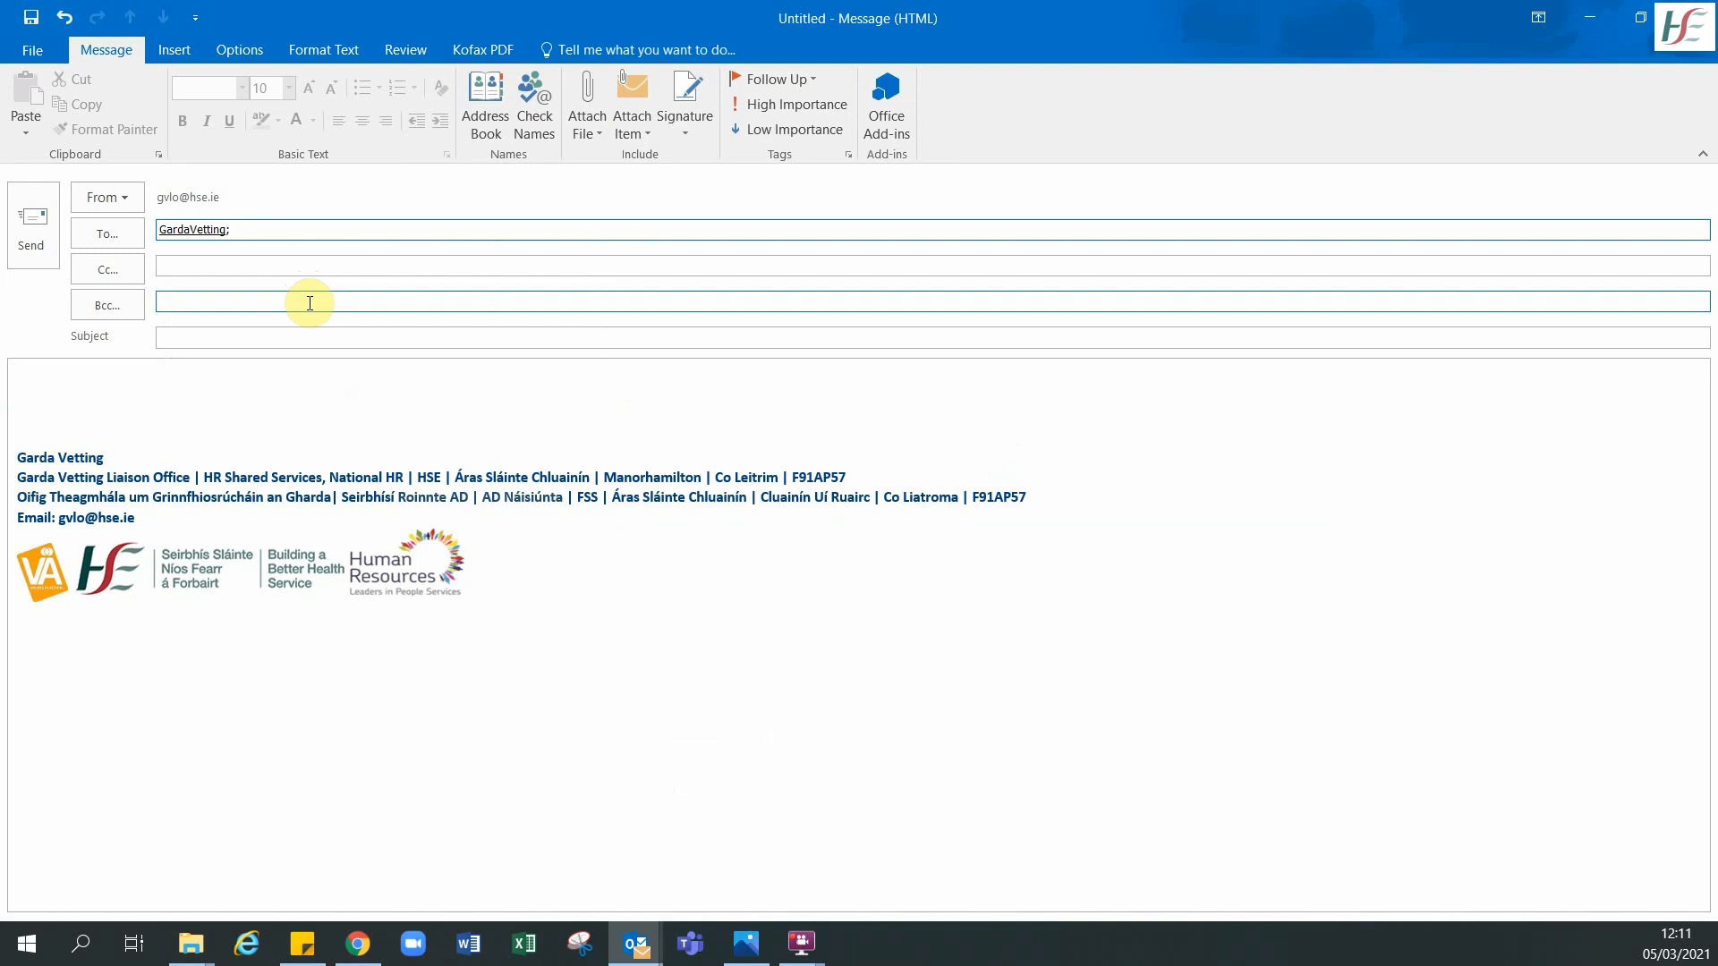
{"action": "left_click", "coordinate": [267, 332]}
{"action": "type", "text": "Ap"}
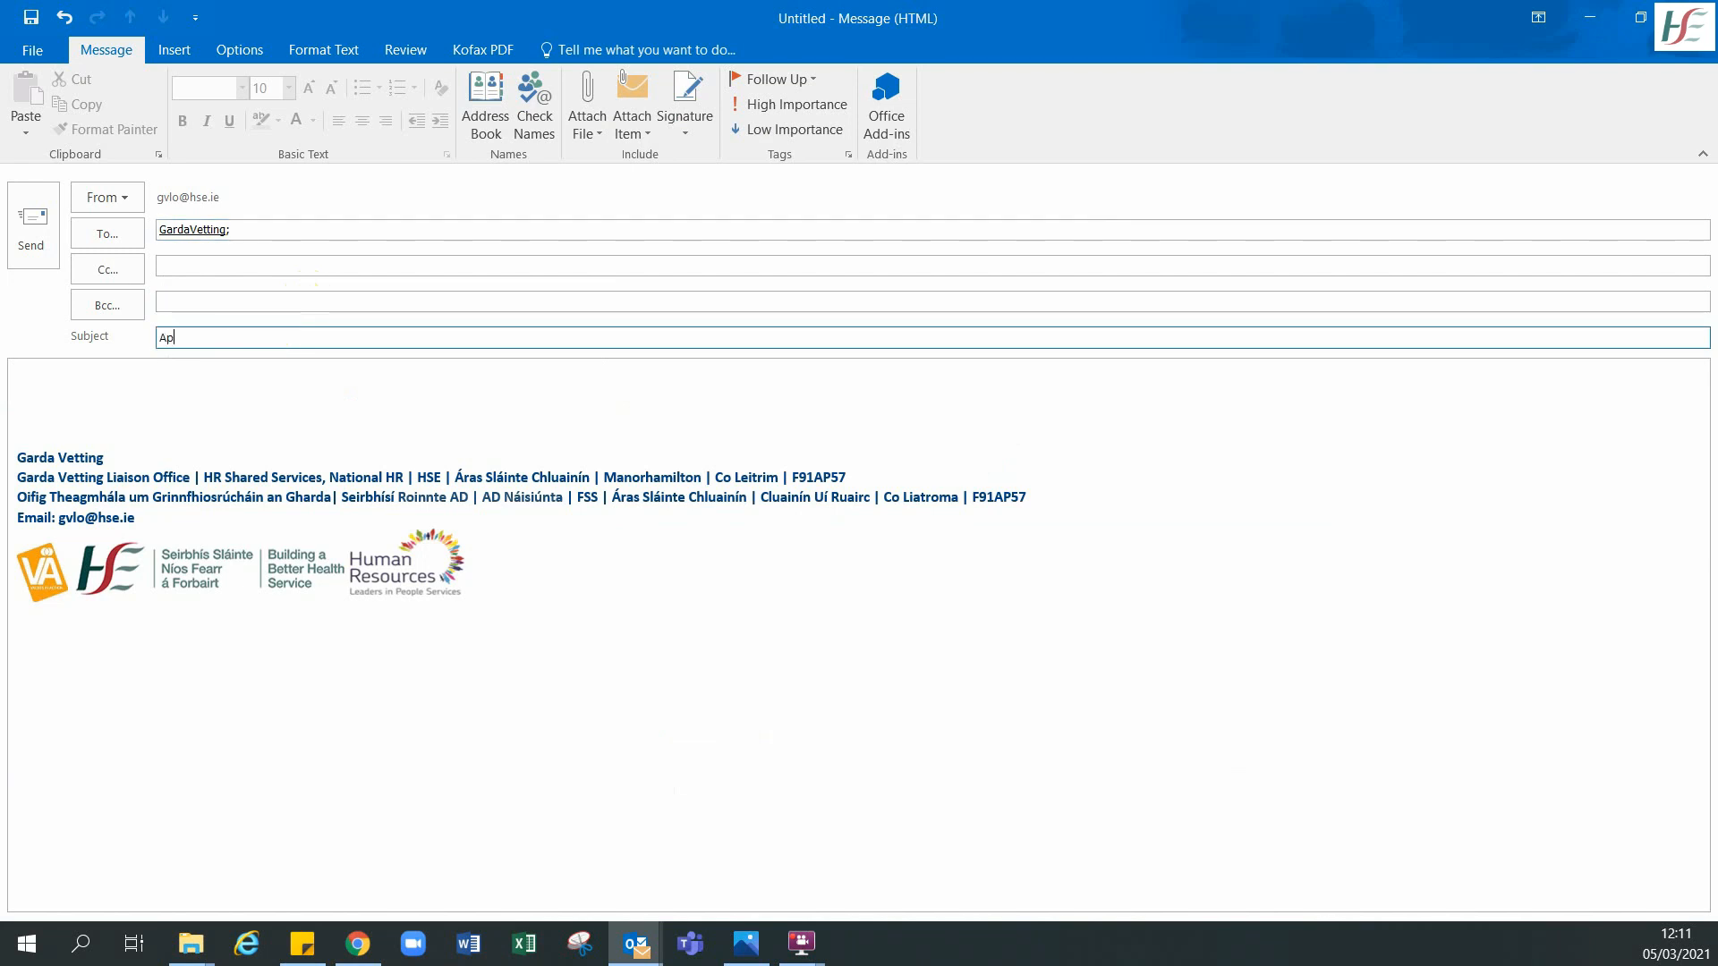
{"action": "type", "text": "plications for Vetting"}
- Attach the extracted xlsx file, write the body 'Application for vetting', and send the email
{"action": "double_click", "coordinate": [845, 25]}
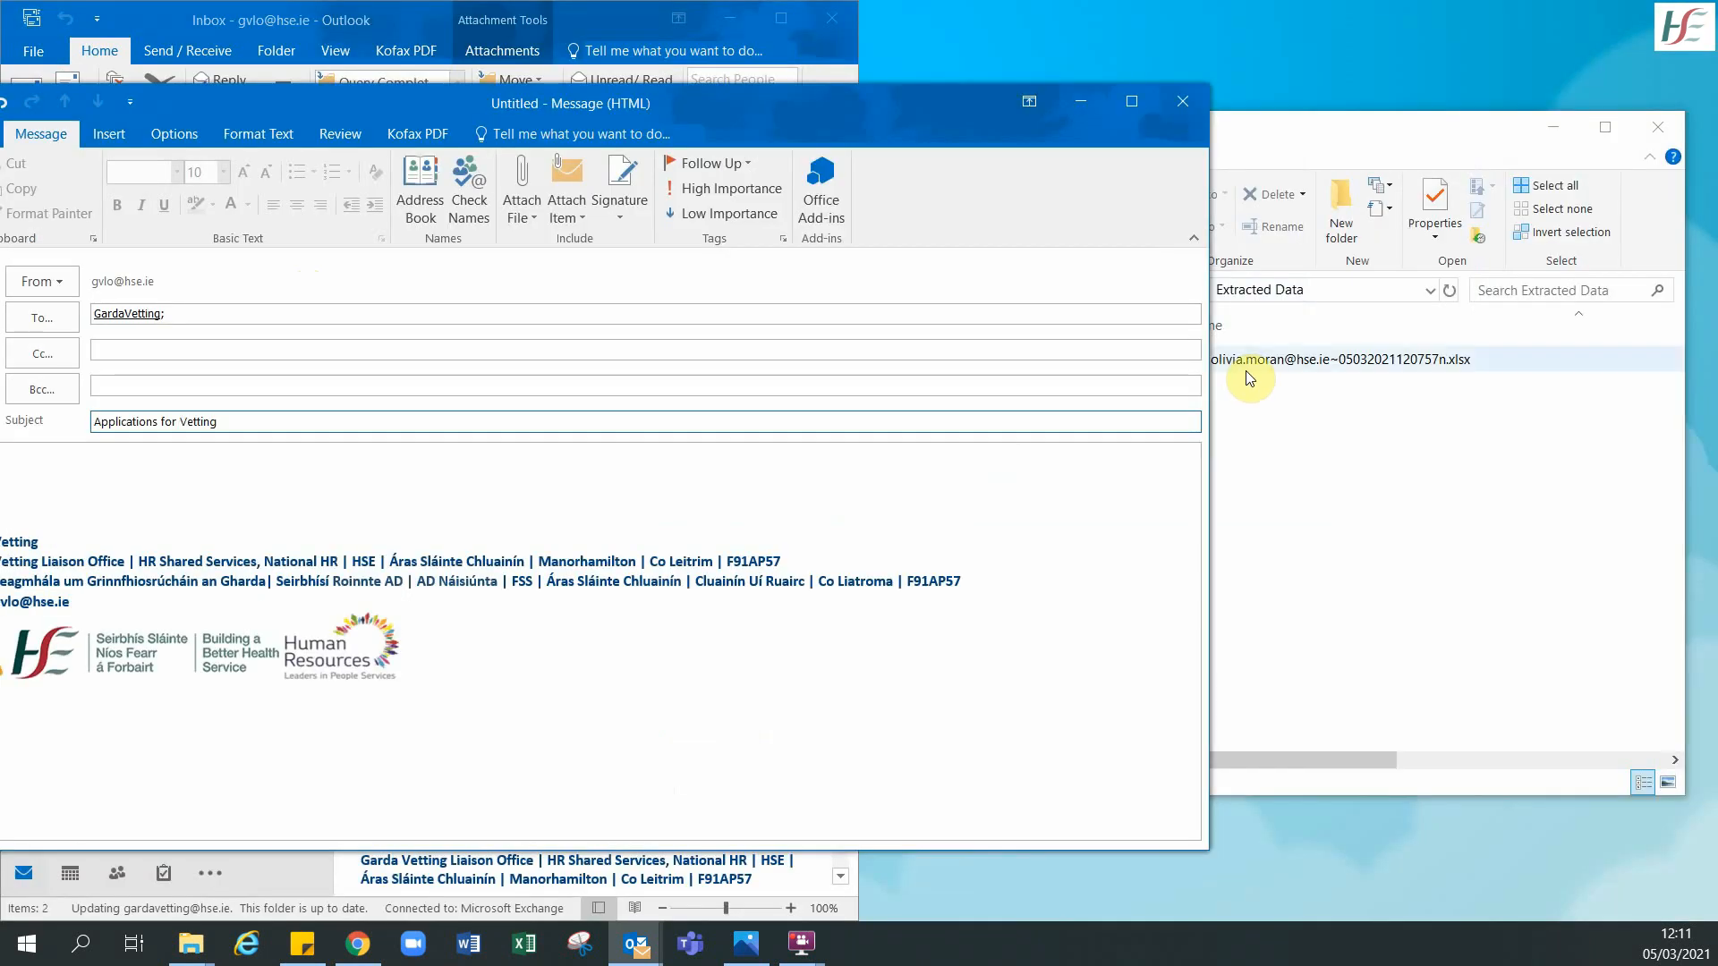
{"action": "left_click", "coordinate": [1263, 361]}
{"action": "left_click_drag", "start_coordinate": [1265, 362], "coordinate": [302, 394]}
{"action": "left_click_drag", "start_coordinate": [416, 104], "coordinate": [563, 54]}
{"action": "type", "text": "A"}
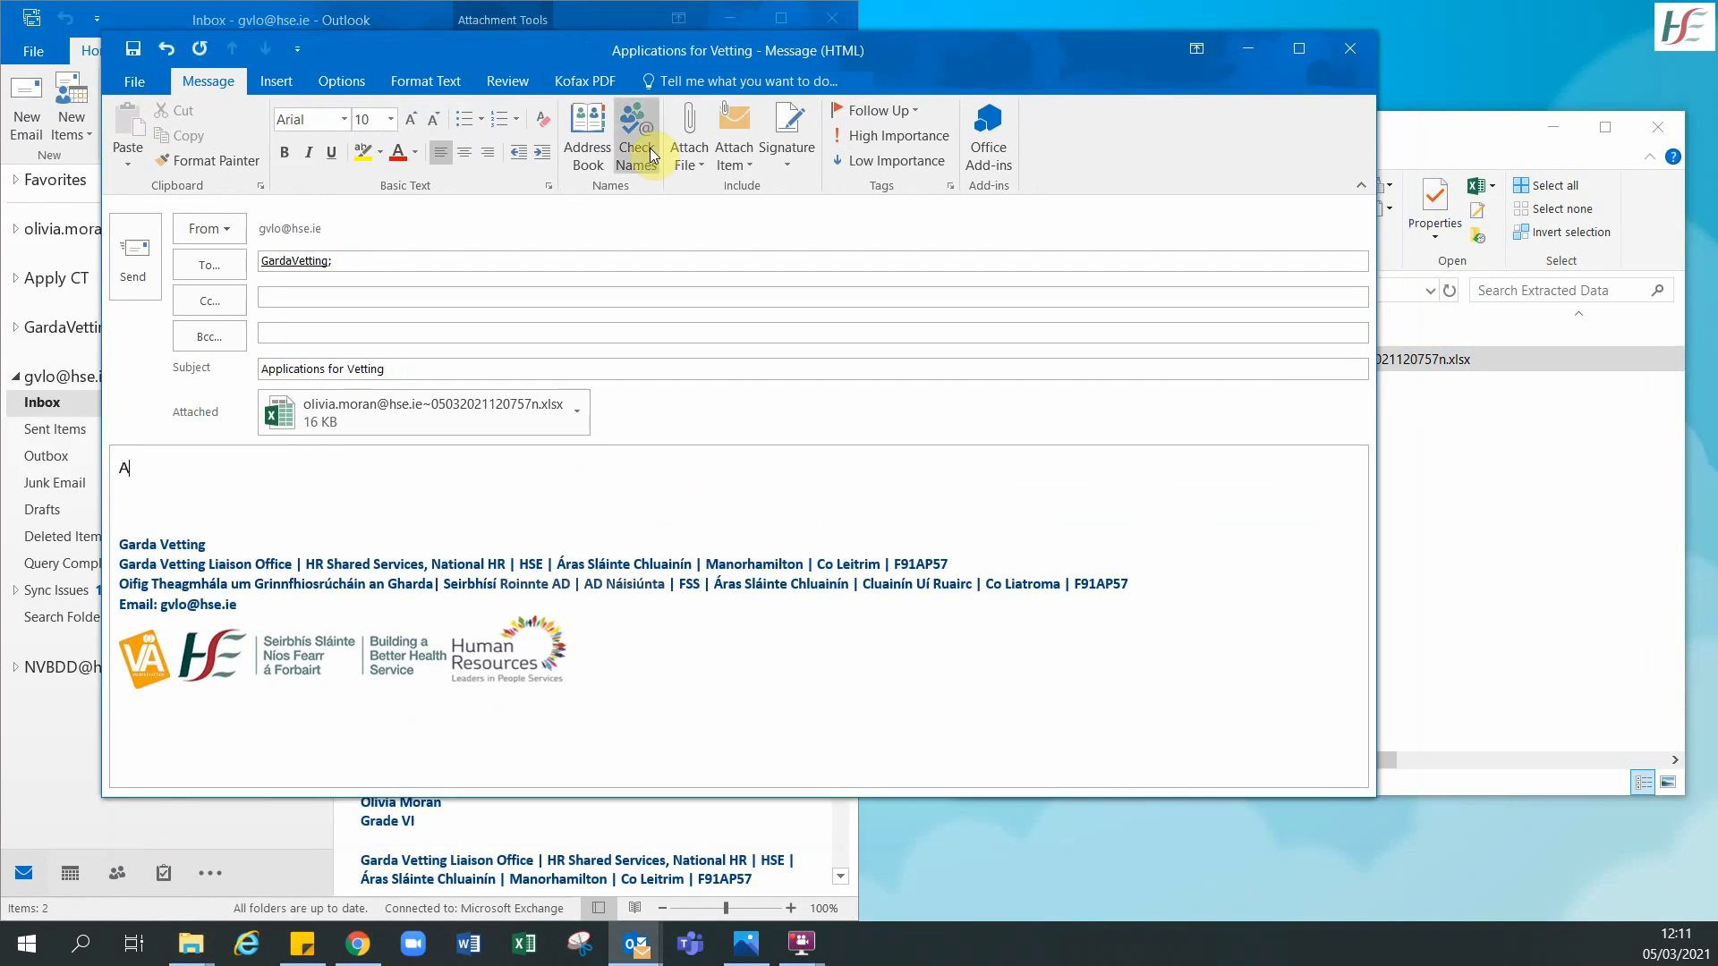
{"action": "type", "text": "pplication for vetting"}
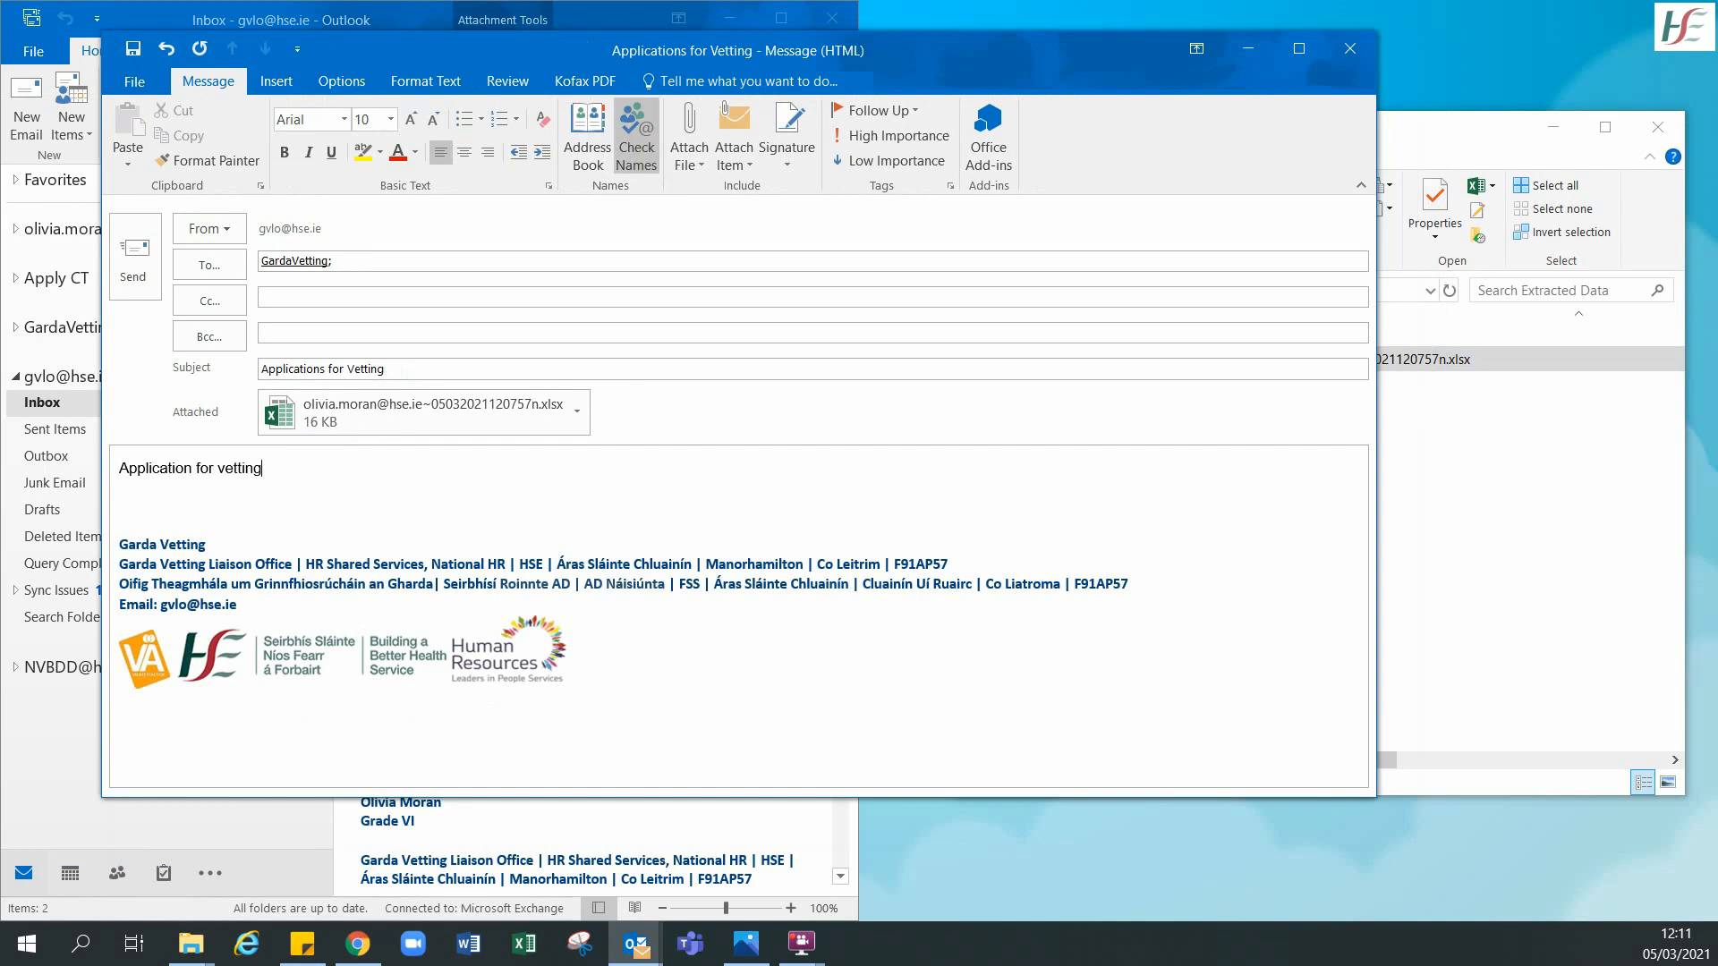
{"action": "left_click", "coordinate": [624, 264]}
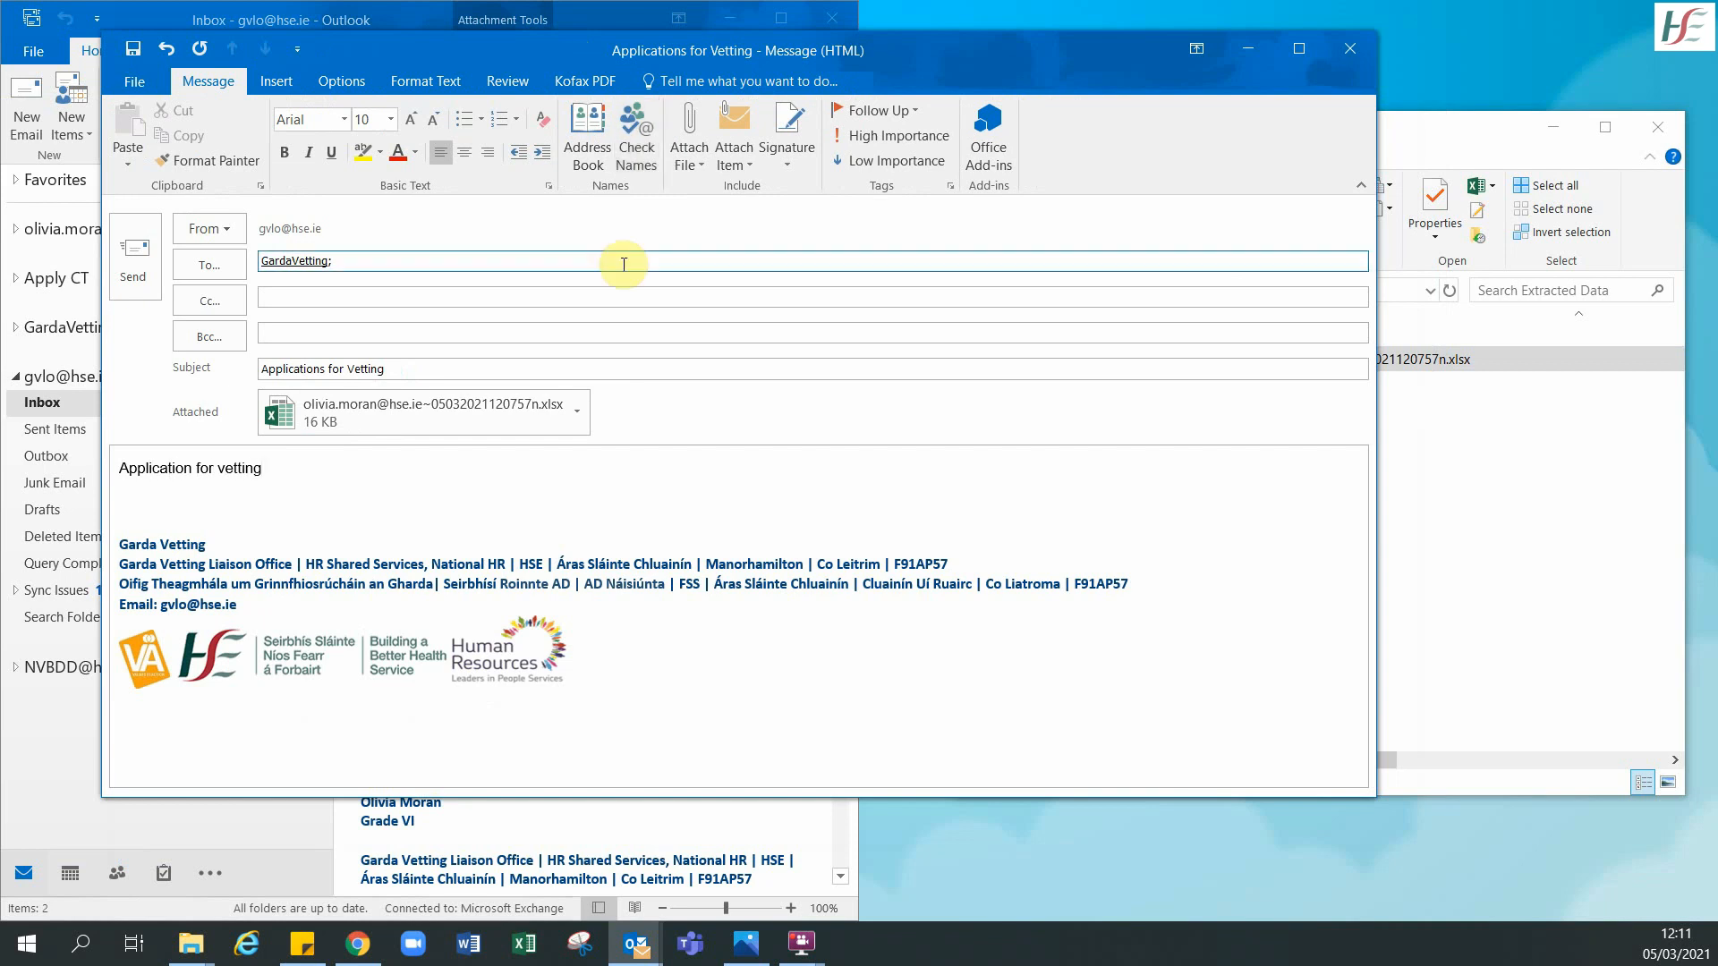
{"action": "left_click", "coordinate": [133, 278]}
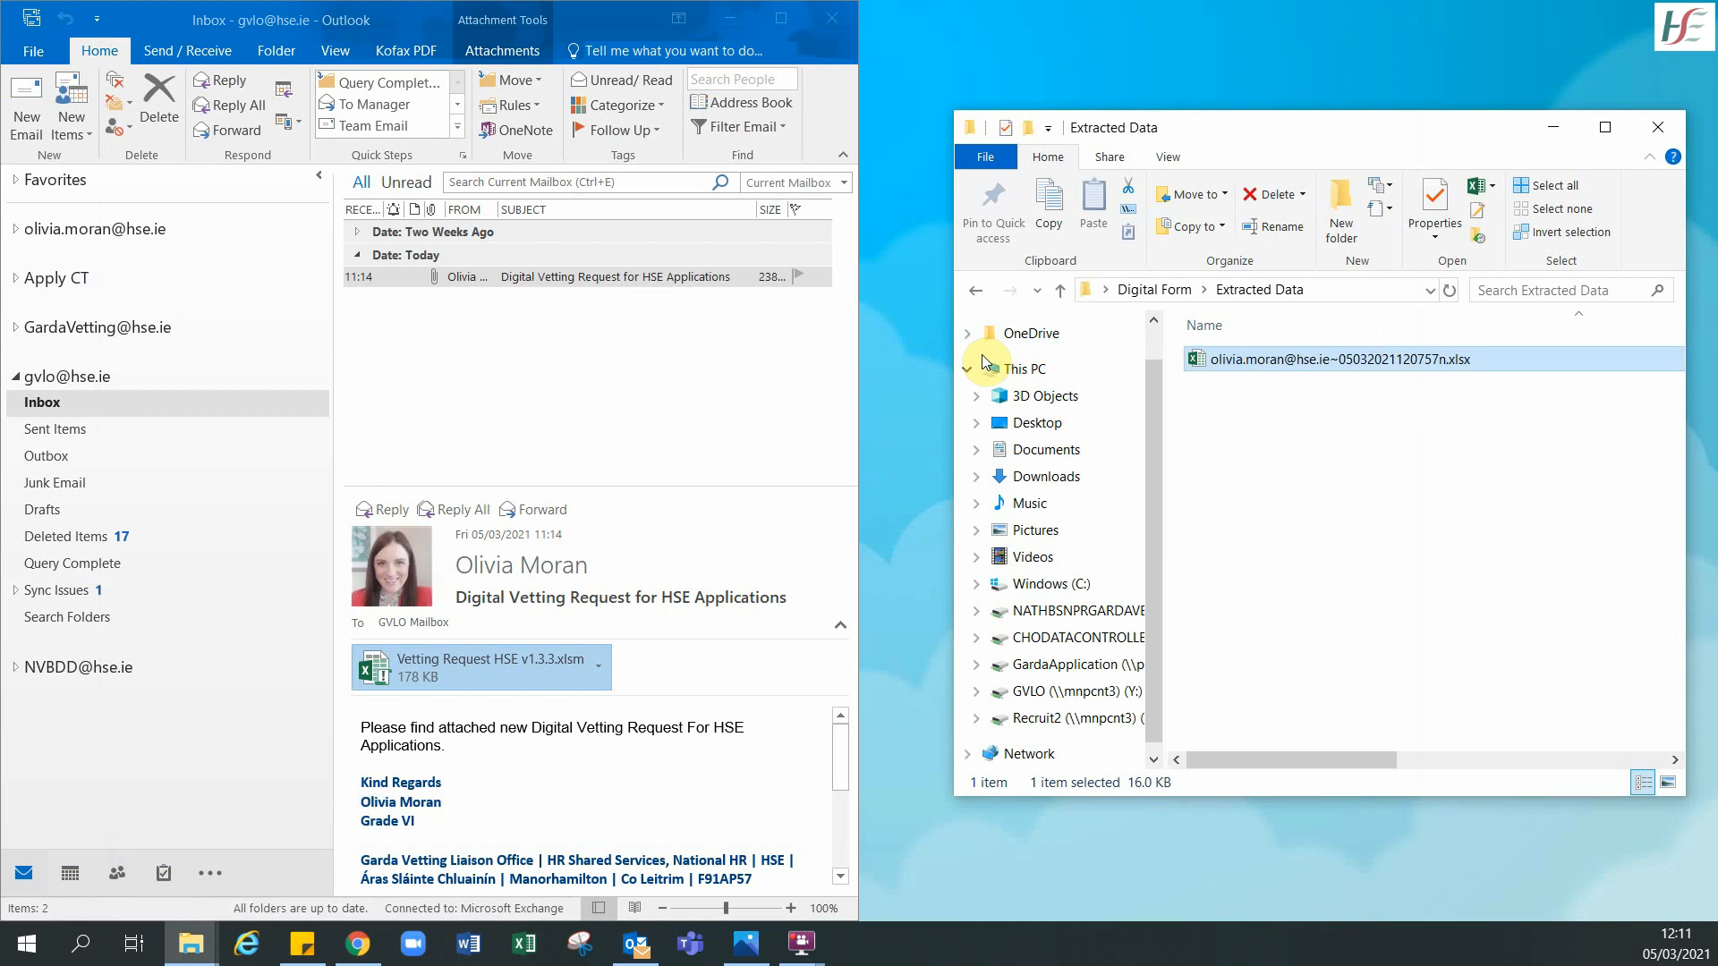
- Open Vetting Request HSE v1.3.3.xlsm from the Digital Form folder on the desktop
{"action": "key", "text": "super+d"}
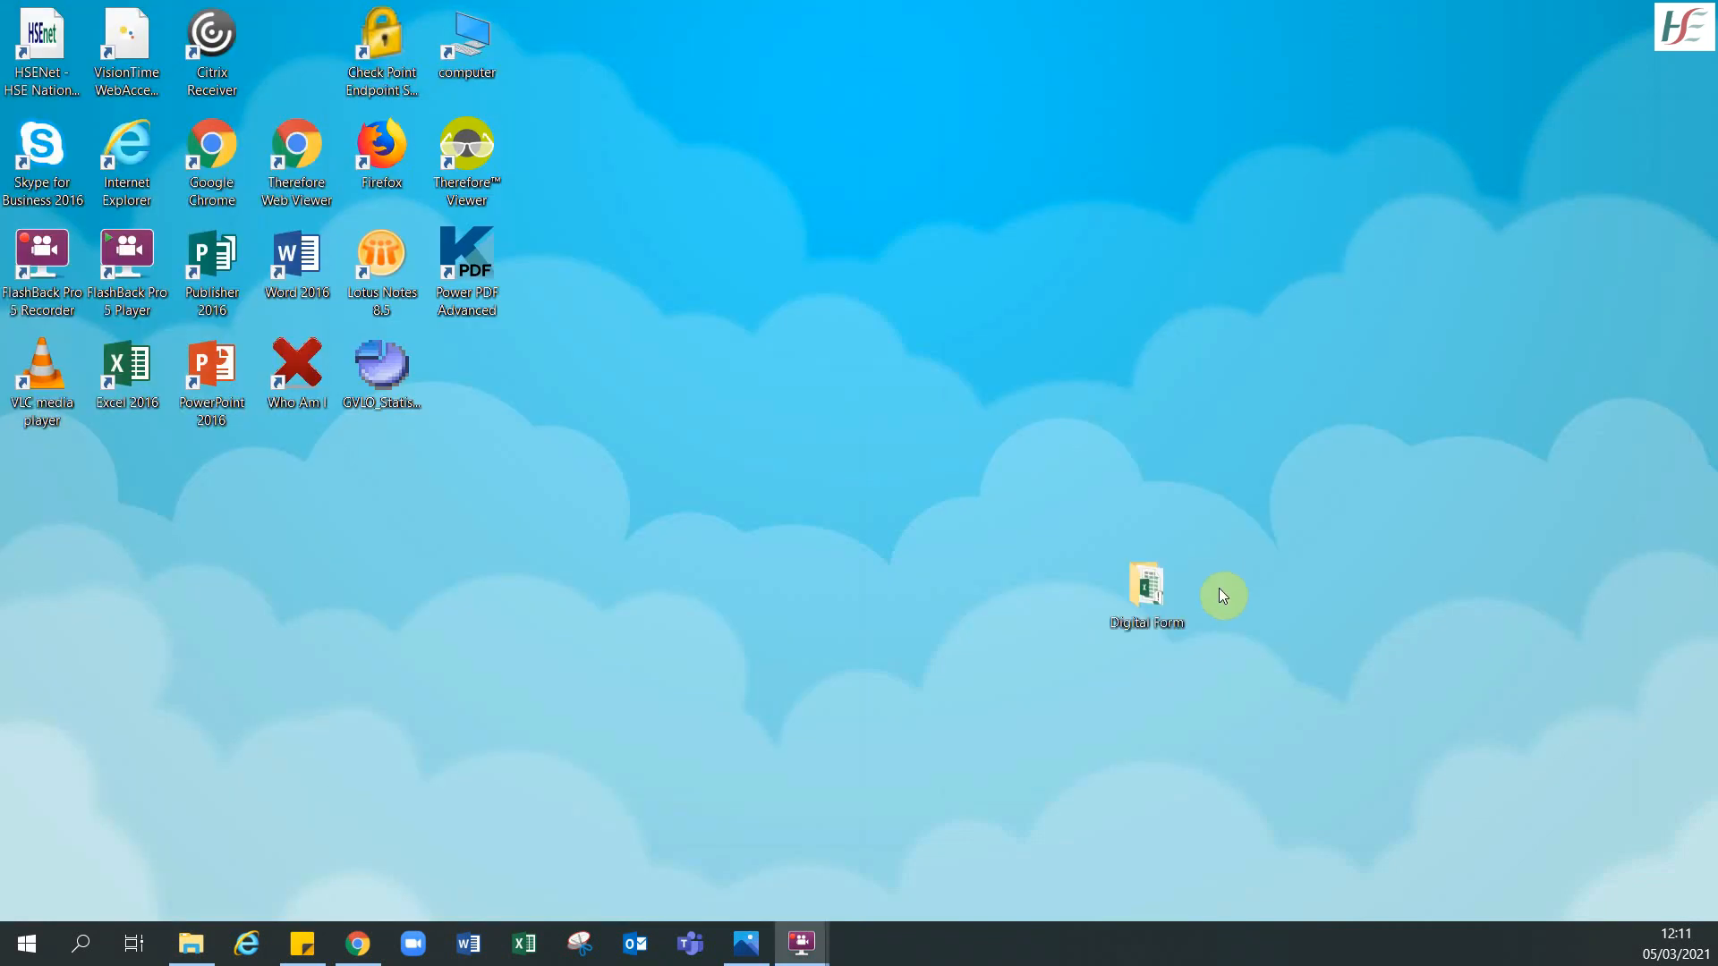
{"action": "double_click", "coordinate": [1144, 591]}
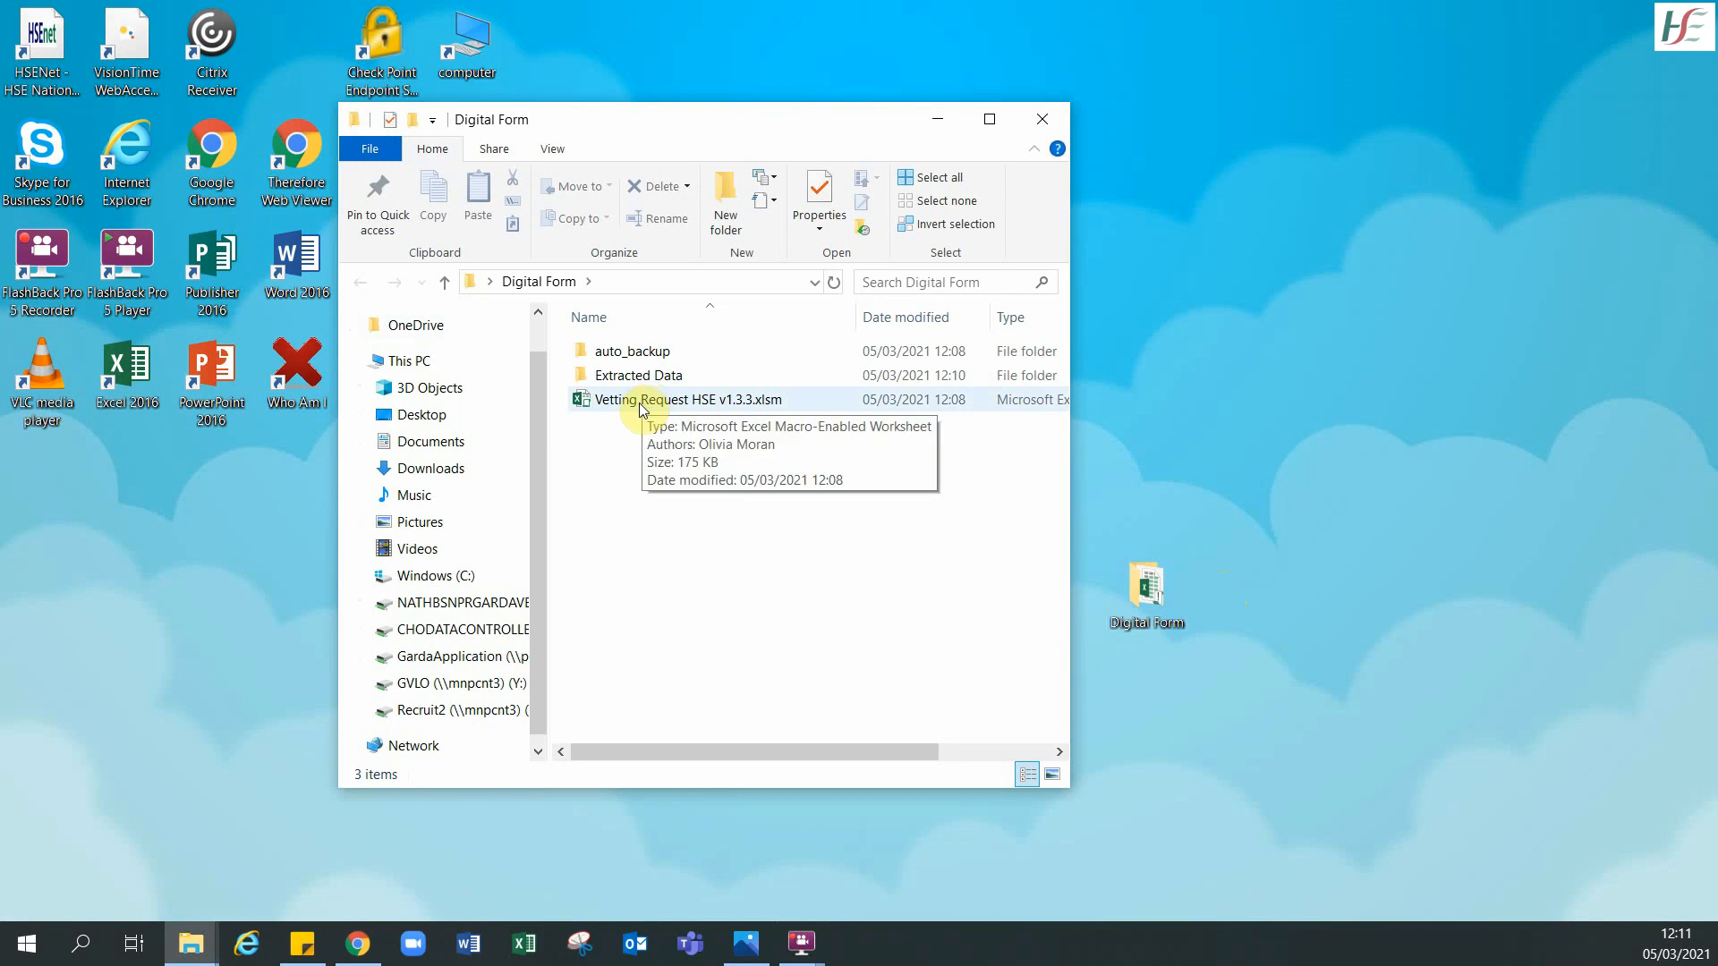
{"action": "left_click", "coordinate": [643, 404]}
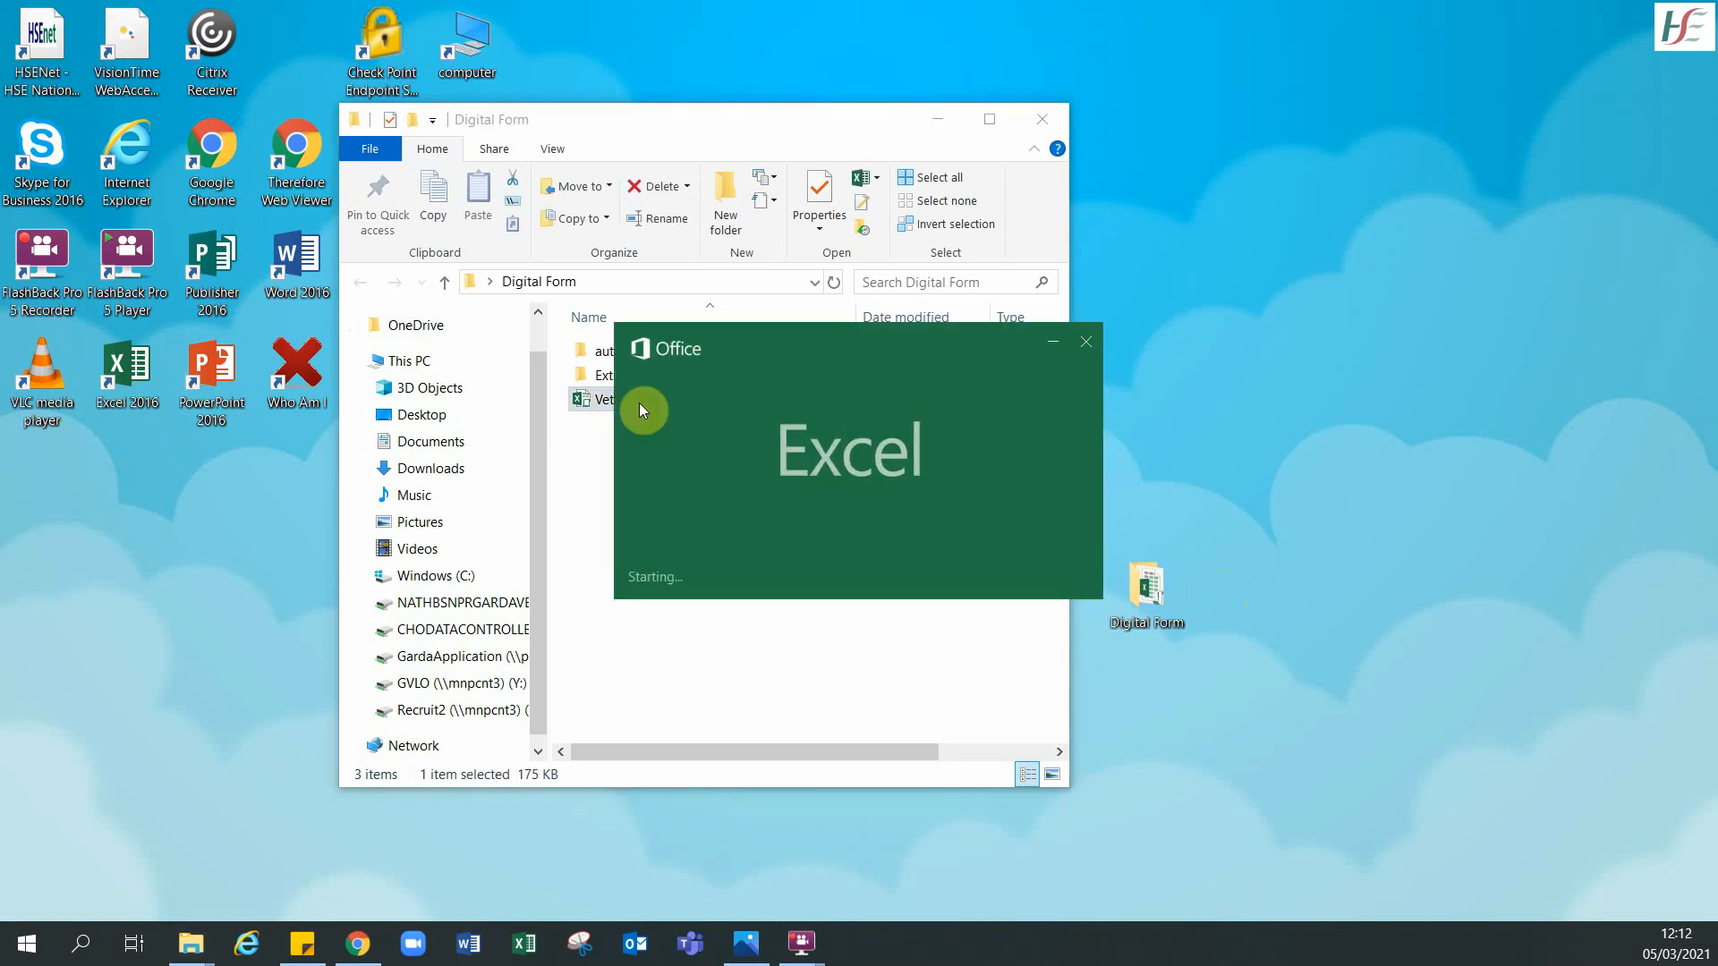